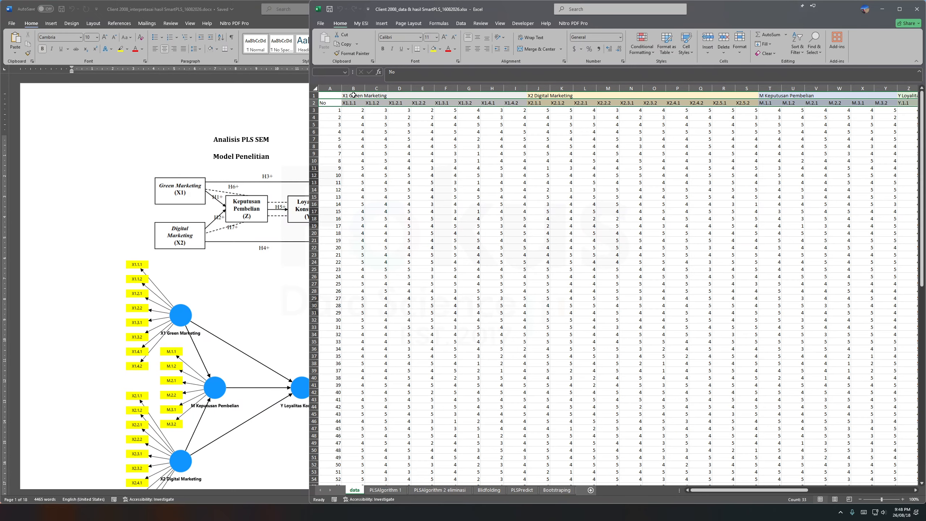
Copy the data table on the data sheet from the No header row through the last respondent row.
{"action": "key", "text": "ctrl+shift+Down"}
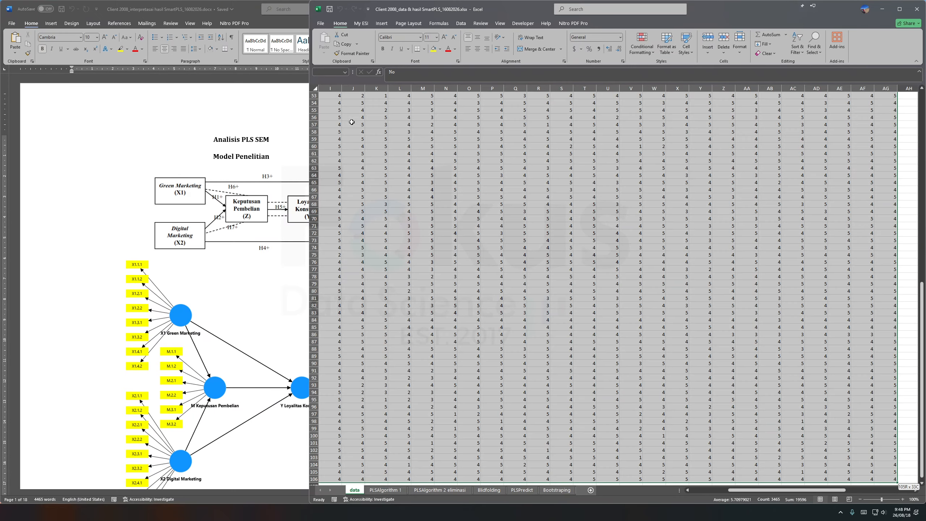
{"action": "right_click", "coordinate": [389, 221]}
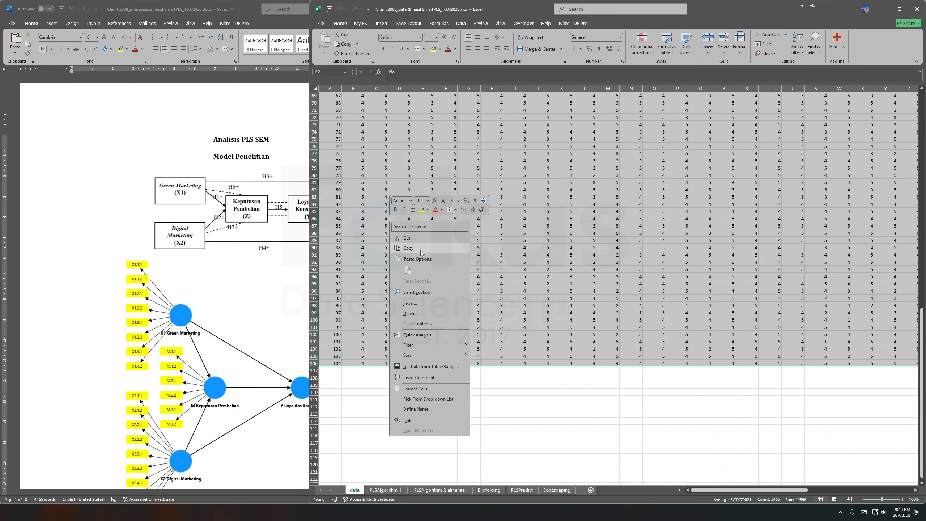
{"action": "left_click", "coordinate": [420, 250]}
Create a new blank workbook and paste the copied data as values starting at cell A1.
{"action": "left_click", "coordinate": [320, 23]}
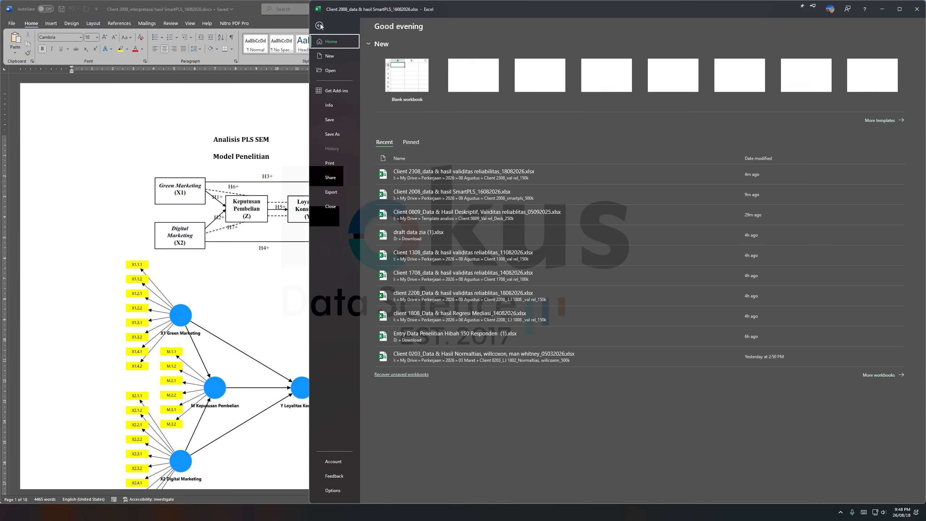
{"action": "left_click", "coordinate": [408, 78]}
{"action": "left_click_drag", "start_coordinate": [131, 27], "coordinate": [713, 20]}
{"action": "right_click", "coordinate": [315, 100]}
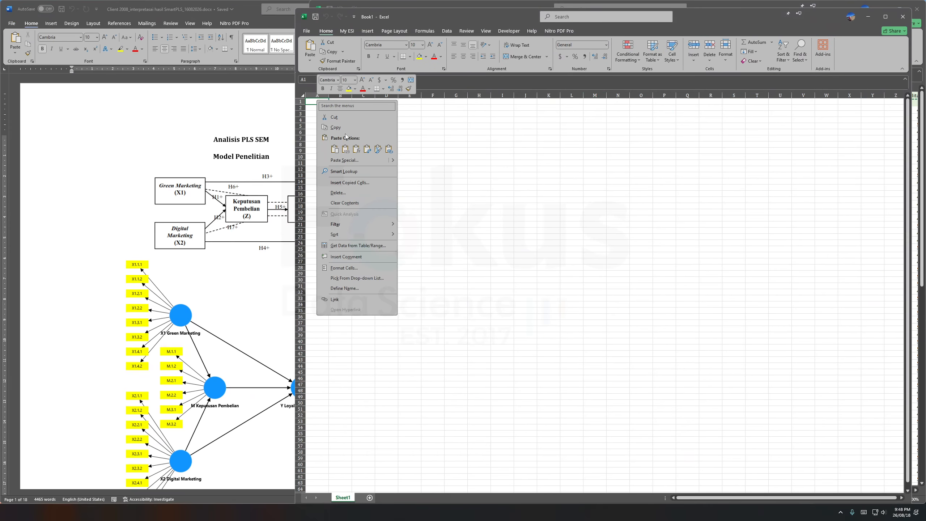
{"action": "left_click", "coordinate": [344, 150]}
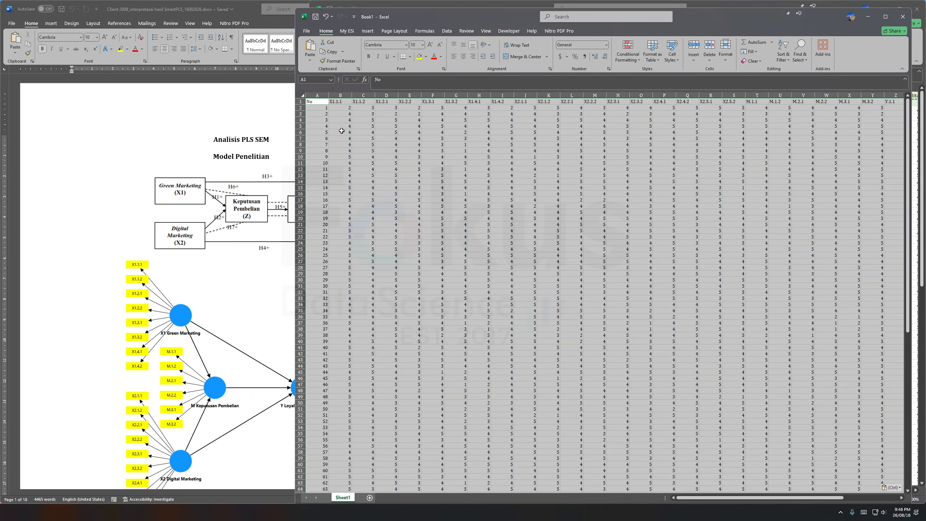
Start saving the new workbook under the file name csv with CSV UTF-8 (Comma delimited) as the file type.
{"action": "key", "text": "ctrl+s"}
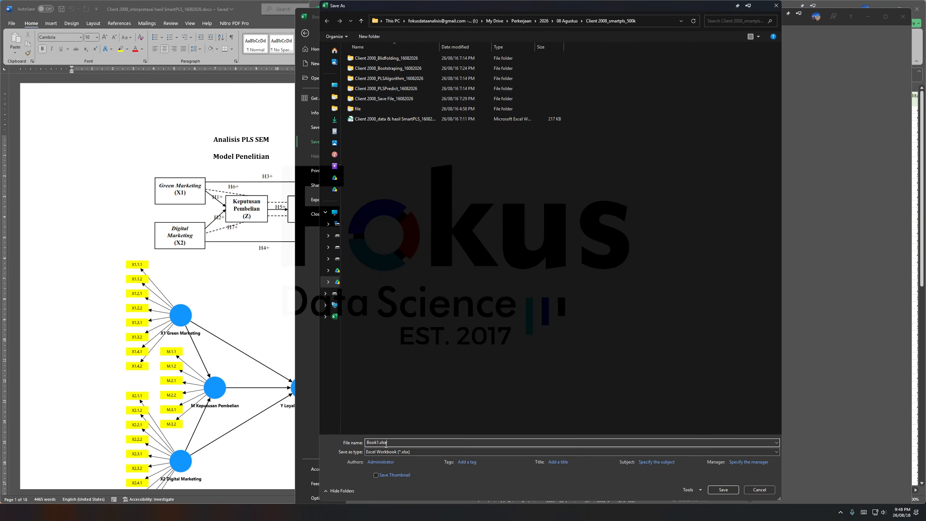
{"action": "left_click_drag", "start_coordinate": [387, 442], "coordinate": [338, 443]}
{"action": "key", "text": "BackSpace"}
{"action": "type", "text": "csv"}
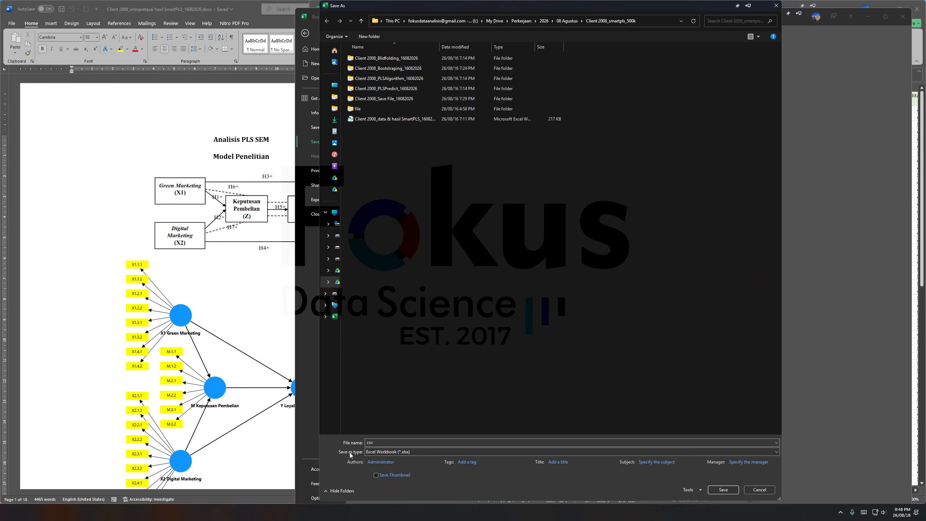
{"action": "left_click", "coordinate": [369, 452]}
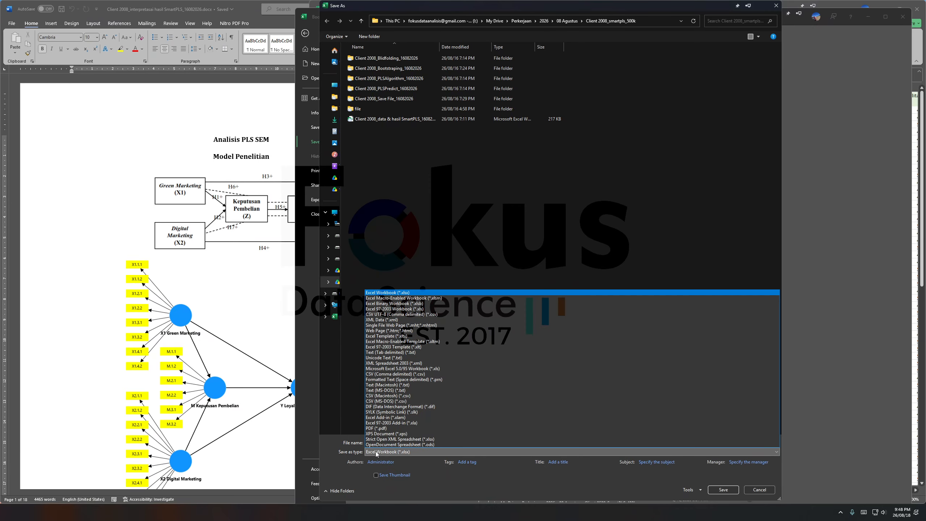
{"action": "left_click", "coordinate": [381, 314]}
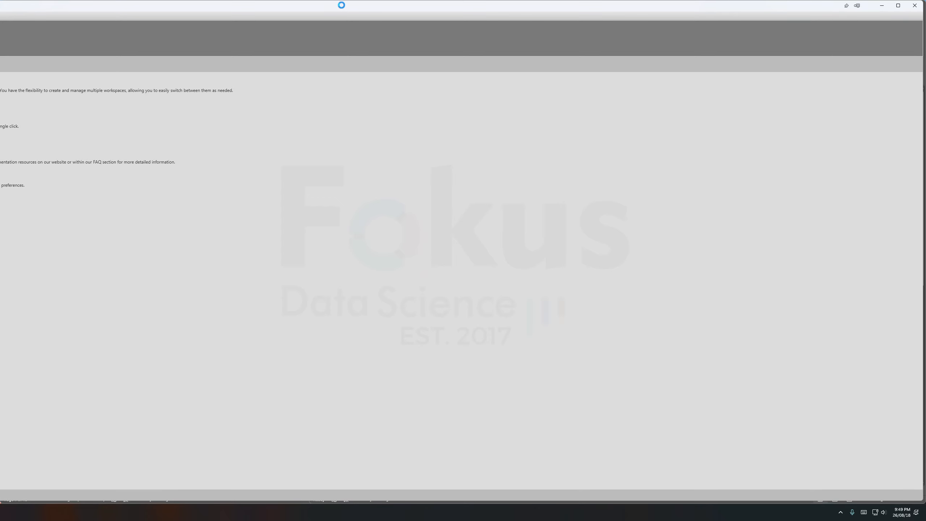
Switch to SmartPLS and create a new project named contoh.
{"action": "left_click_drag", "start_coordinate": [343, 5], "coordinate": [449, 77]}
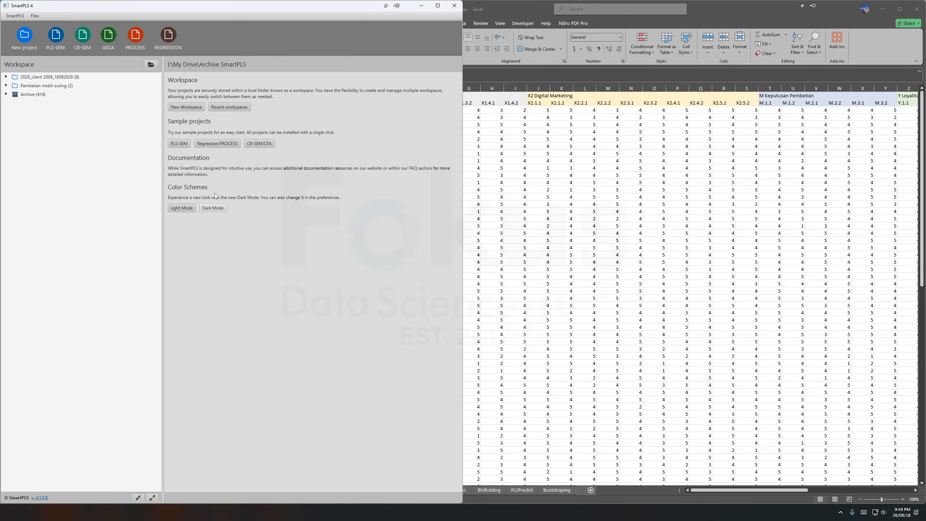
{"action": "left_click", "coordinate": [25, 36]}
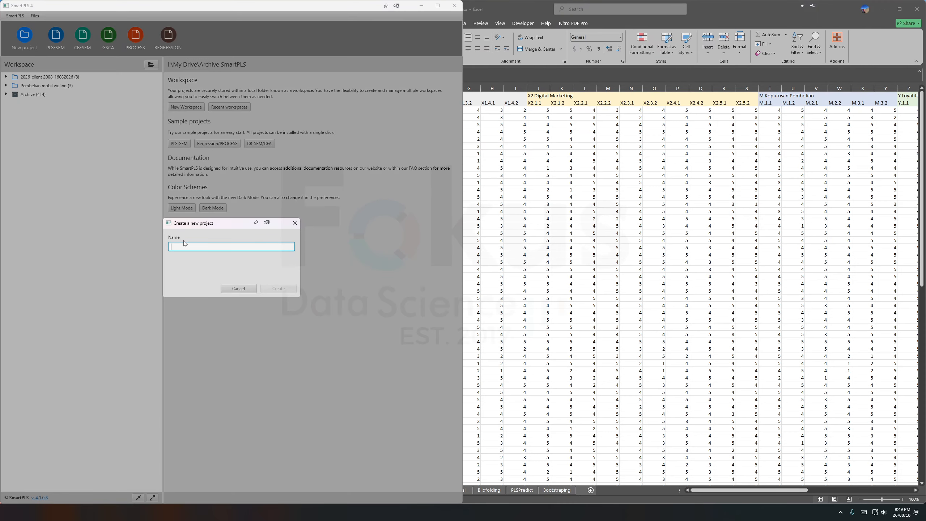
{"action": "type", "text": "contoh"}
{"action": "left_click", "coordinate": [277, 288]}
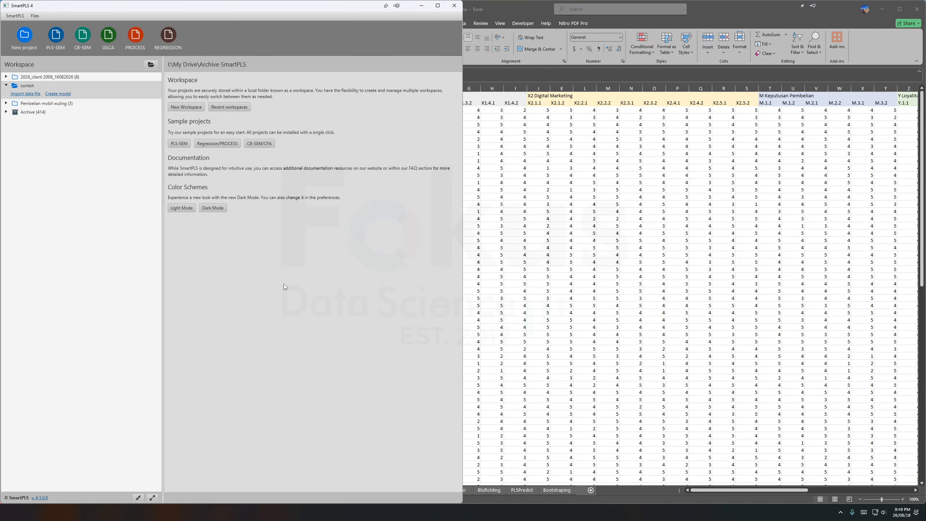
Import the data file Client 2008_CSV SmartPLS_16082026.csv into the contoh project and return to the workspace.
{"action": "left_click", "coordinate": [28, 95]}
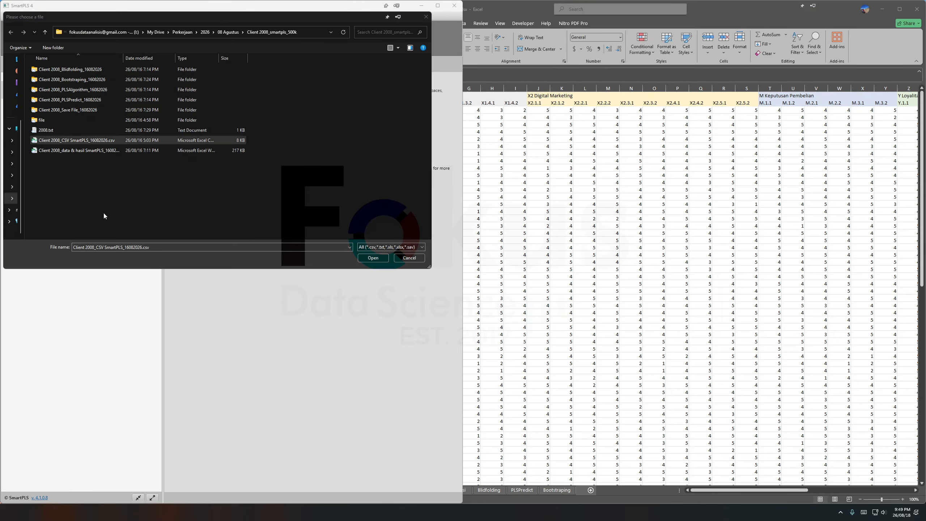
{"action": "left_click", "coordinate": [373, 258]}
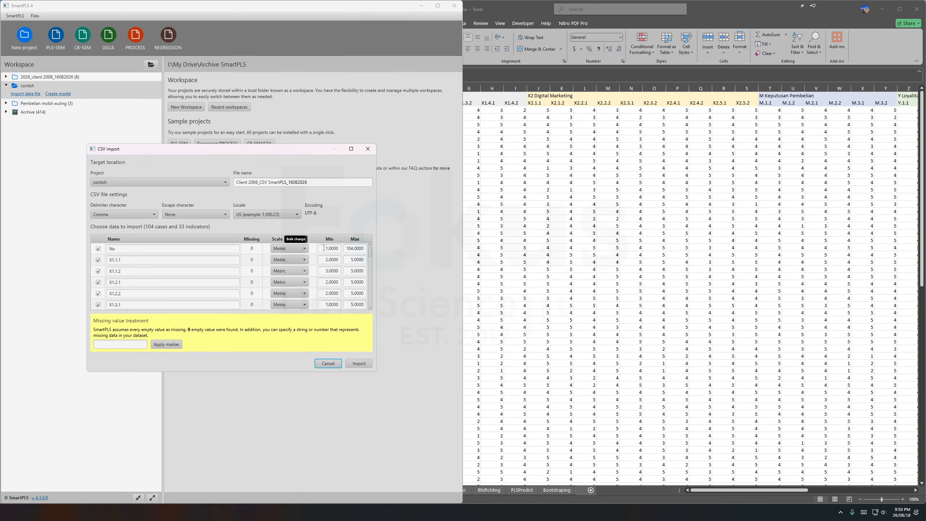
{"action": "left_click", "coordinate": [357, 364]}
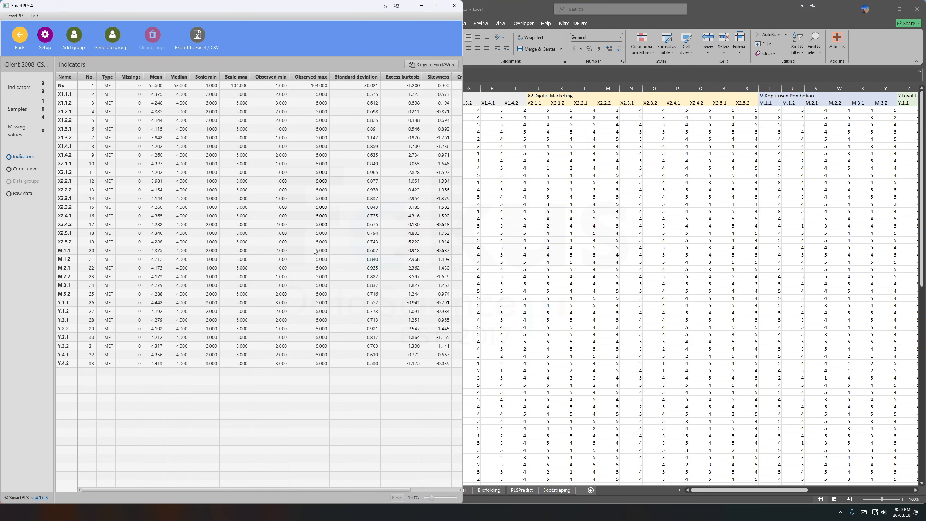
{"action": "left_click", "coordinate": [20, 35]}
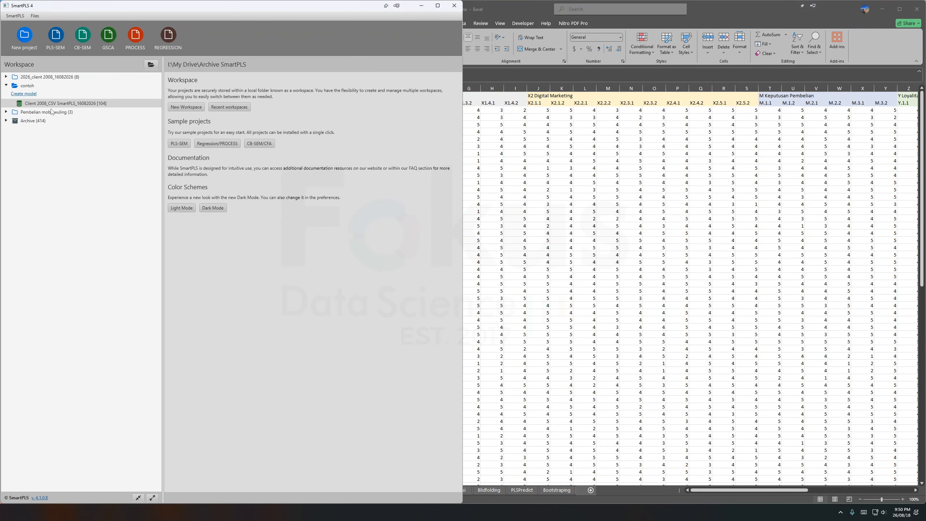
Create a PLS-SEM model named Model 1 in the contoh project.
{"action": "left_click", "coordinate": [31, 94]}
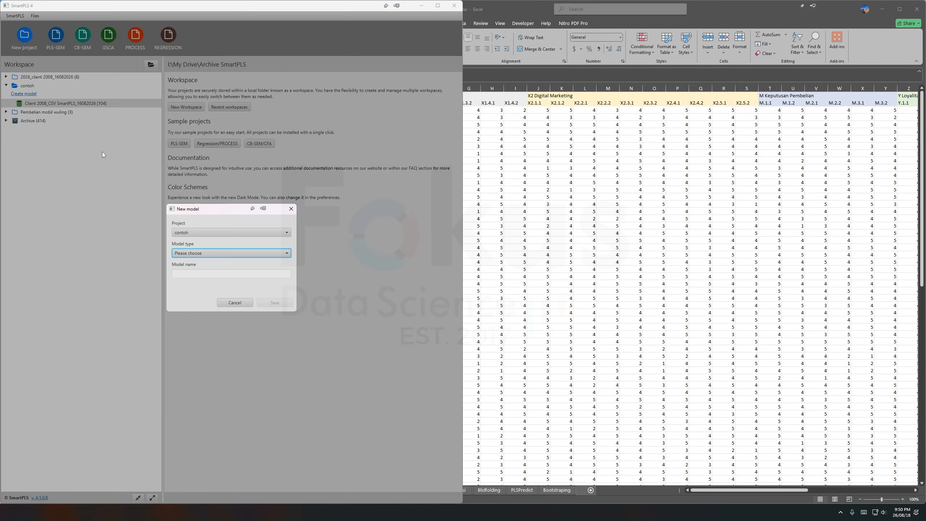
{"action": "left_click", "coordinate": [190, 253]}
{"action": "left_click", "coordinate": [191, 263]}
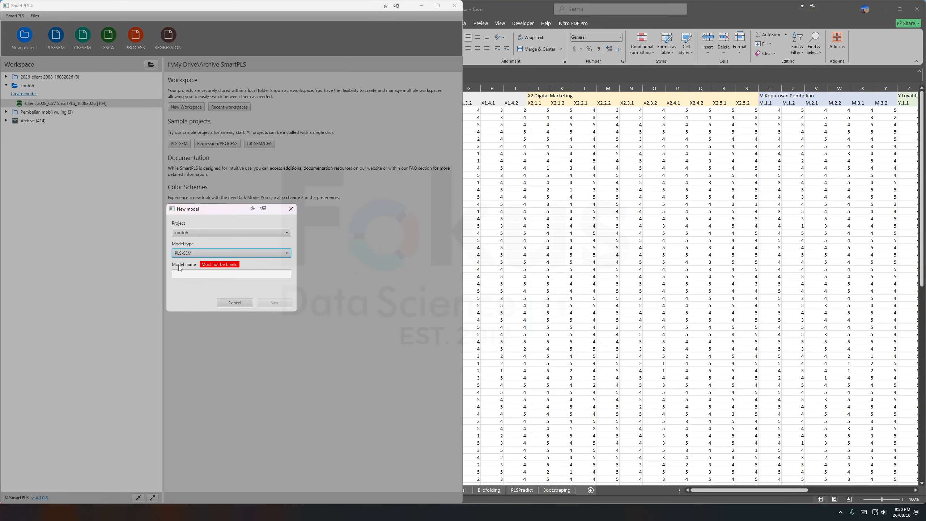
{"action": "left_click", "coordinate": [194, 273]}
{"action": "type", "text": "Model 1"}
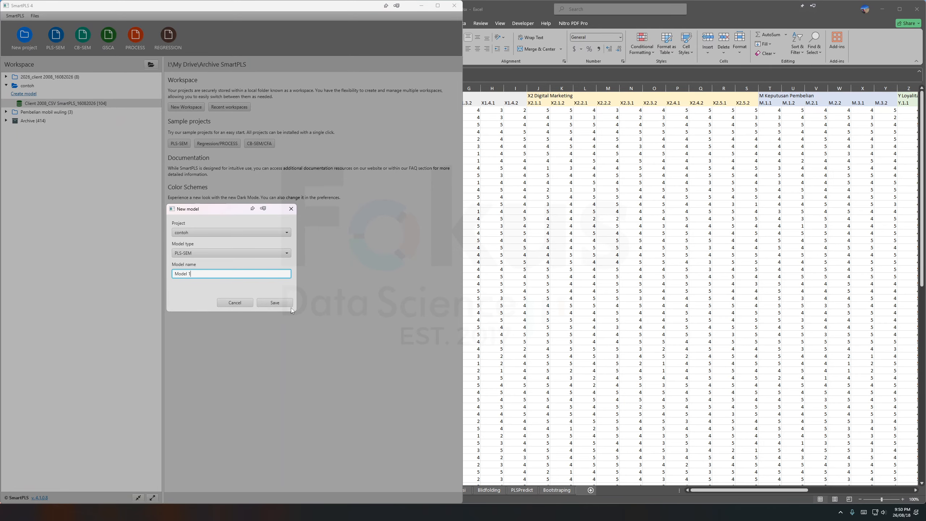
{"action": "left_click", "coordinate": [276, 304]}
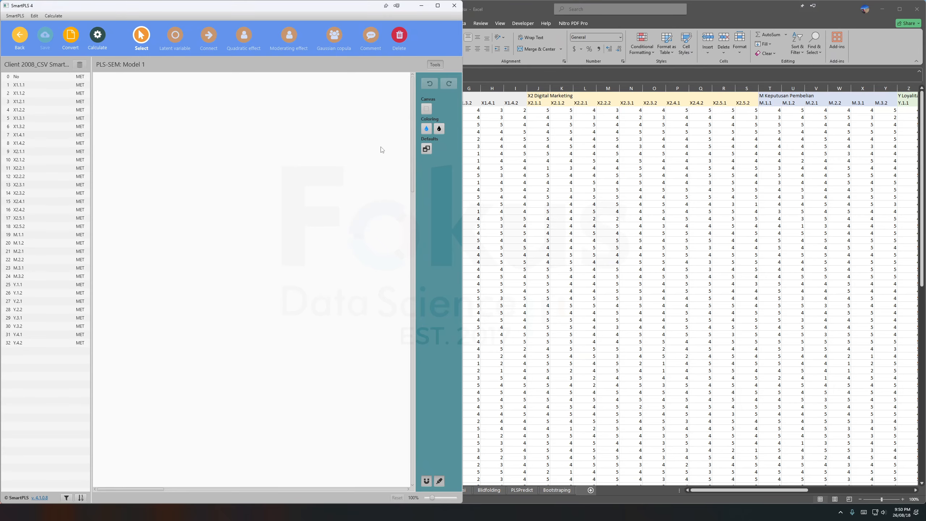
Add a latent variable with indicators X1.1.1 to X1.4.2 near the top of the canvas, accepting the default name.
{"action": "left_click", "coordinate": [577, 197]}
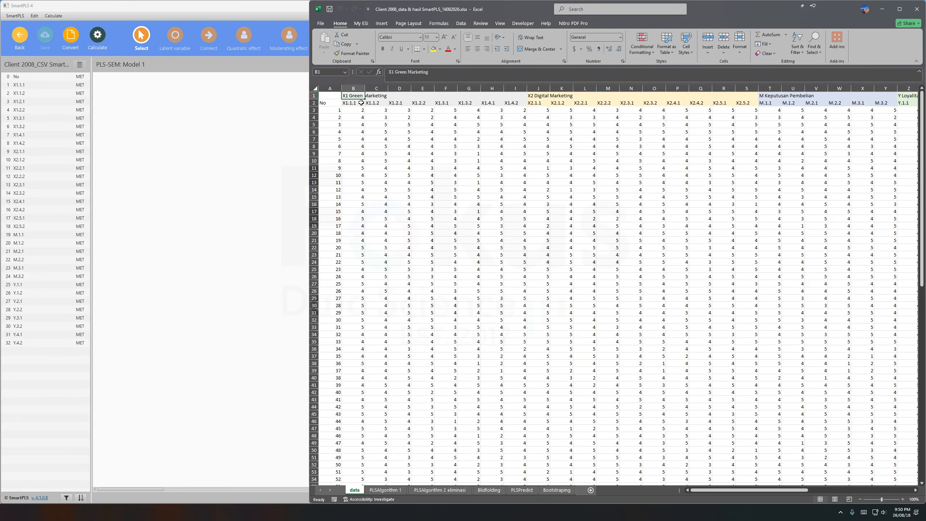
{"action": "left_click", "coordinate": [251, 125]}
{"action": "left_click", "coordinate": [22, 86]}
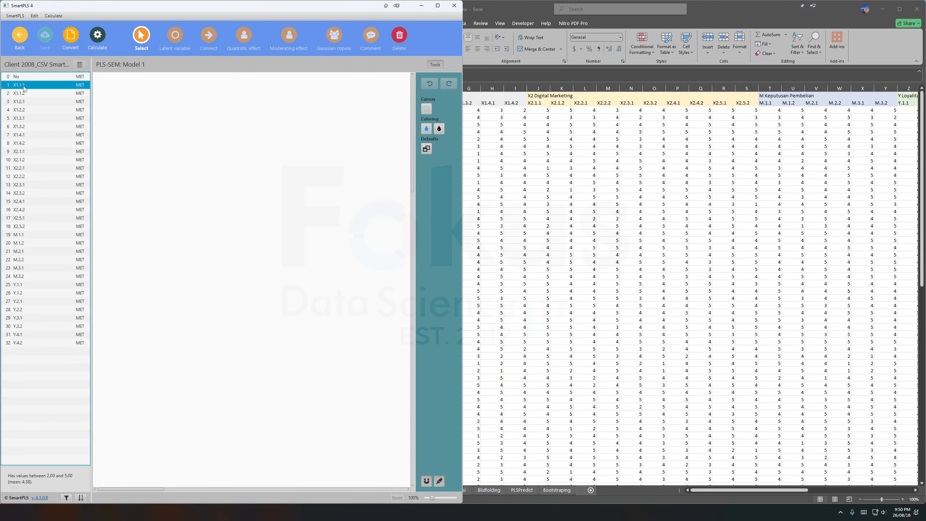
{"action": "left_click", "coordinate": [22, 144], "text": "shift"}
{"action": "left_click_drag", "start_coordinate": [41, 105], "coordinate": [188, 149]}
{"action": "key", "text": "Return"}
Add a second latent variable with indicators X2.1.1 to X2.5.2 below the X1 construct, keeping the default name.
{"action": "left_click", "coordinate": [66, 151]}
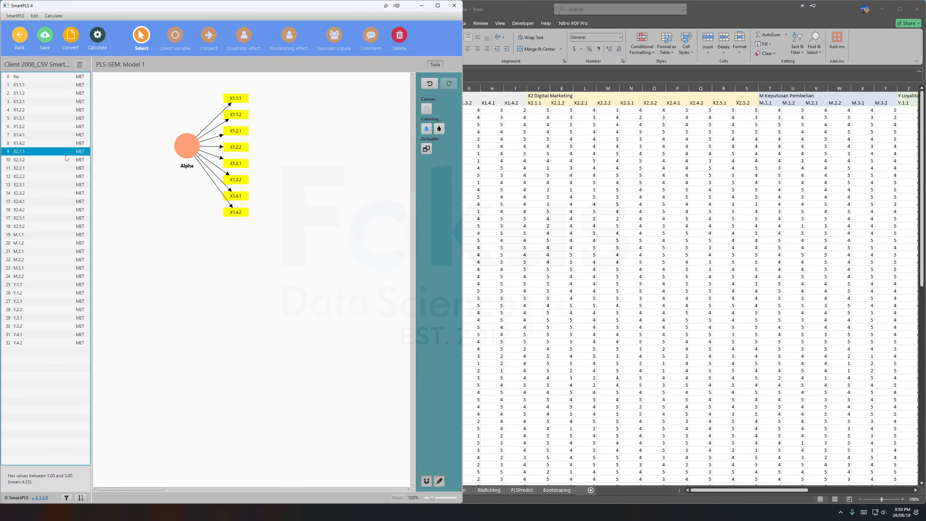
{"action": "left_click", "coordinate": [42, 225], "text": "shift"}
{"action": "left_click_drag", "start_coordinate": [42, 225], "coordinate": [206, 248]}
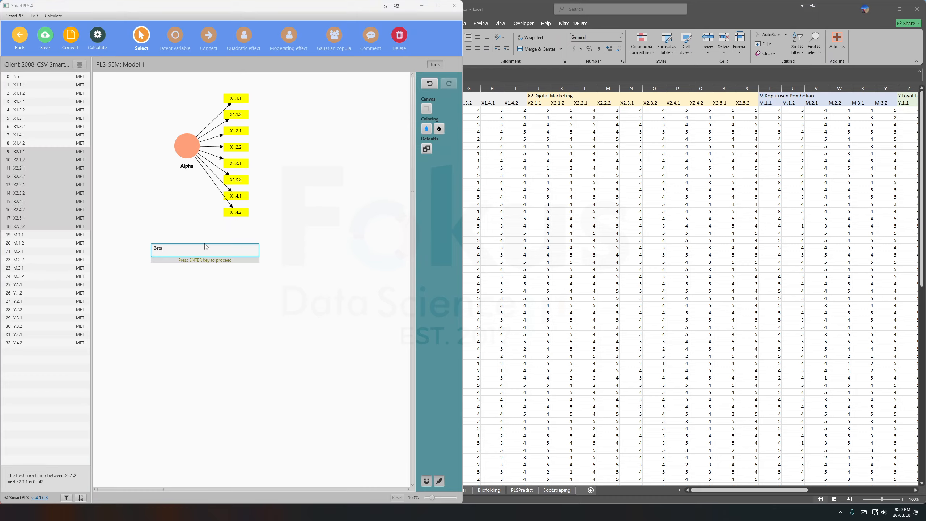
{"action": "key", "text": "Escape"}
Add a third latent variable with indicators M.1.1 to M.3.2 below the X2 construct, accepting the default name.
{"action": "left_click", "coordinate": [53, 236]}
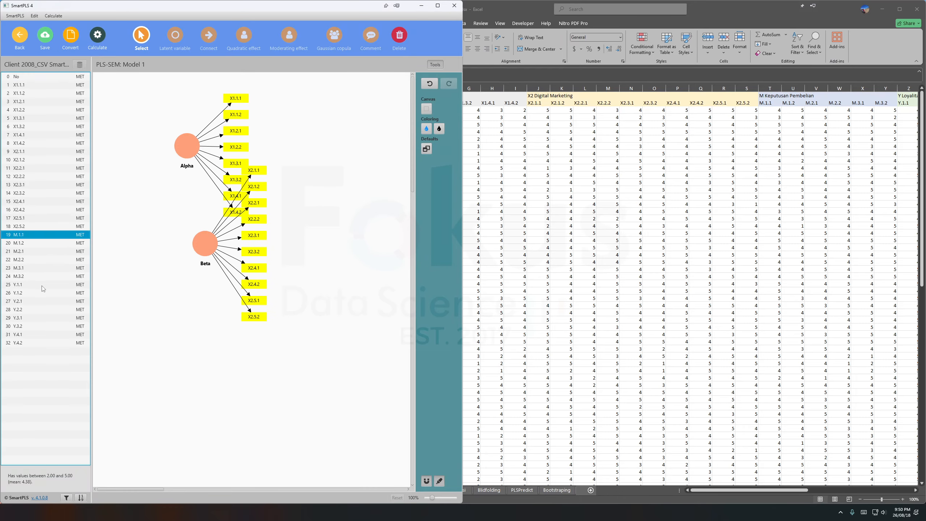
{"action": "left_click", "coordinate": [42, 277], "text": "shift"}
{"action": "left_click_drag", "start_coordinate": [42, 280], "coordinate": [193, 324]}
{"action": "key", "text": "Return"}
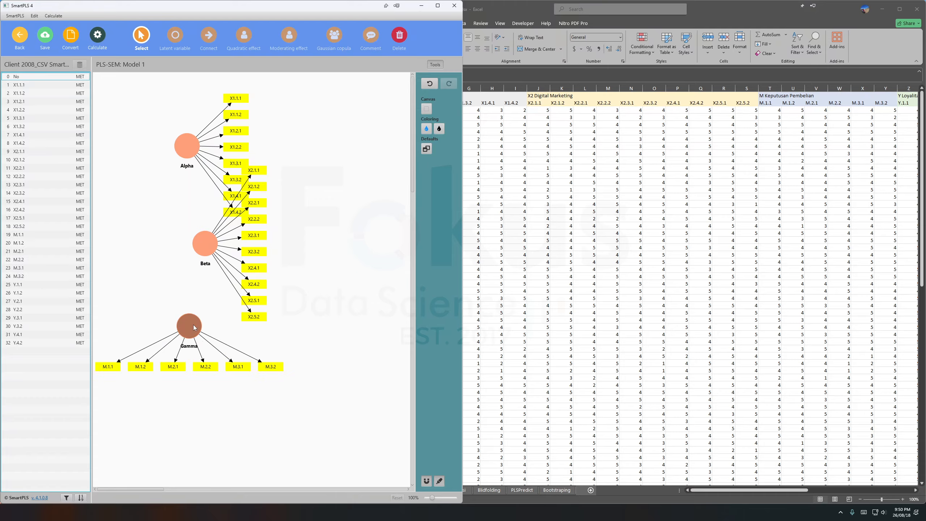
Add a fourth latent variable with indicators Y.1.1 to Y.4.2 to the right of the other constructs, accepting the default name.
{"action": "left_click", "coordinate": [39, 285]}
{"action": "left_click", "coordinate": [33, 343], "text": "shift"}
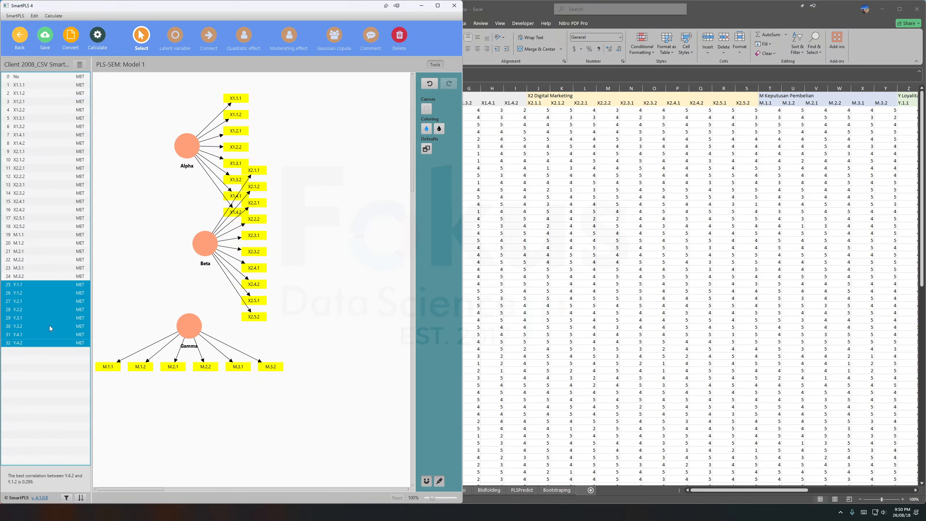
{"action": "left_click_drag", "start_coordinate": [50, 316], "coordinate": [316, 212]}
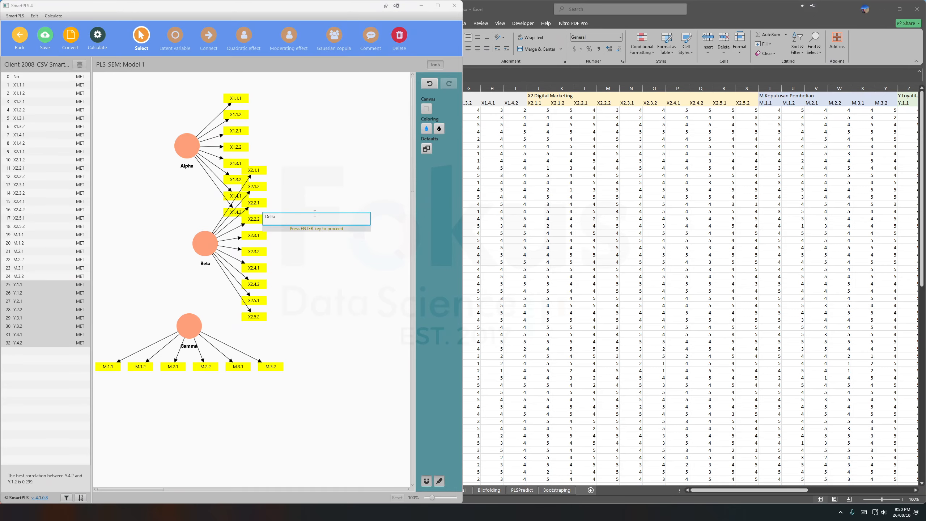
{"action": "key", "text": "Return"}
{"action": "left_click", "coordinate": [314, 213]}
Copy the X1 Green Marketing heading from the Excel data sheet and apply it as the model caption of the Alpha latent variable.
{"action": "left_click", "coordinate": [605, 146]}
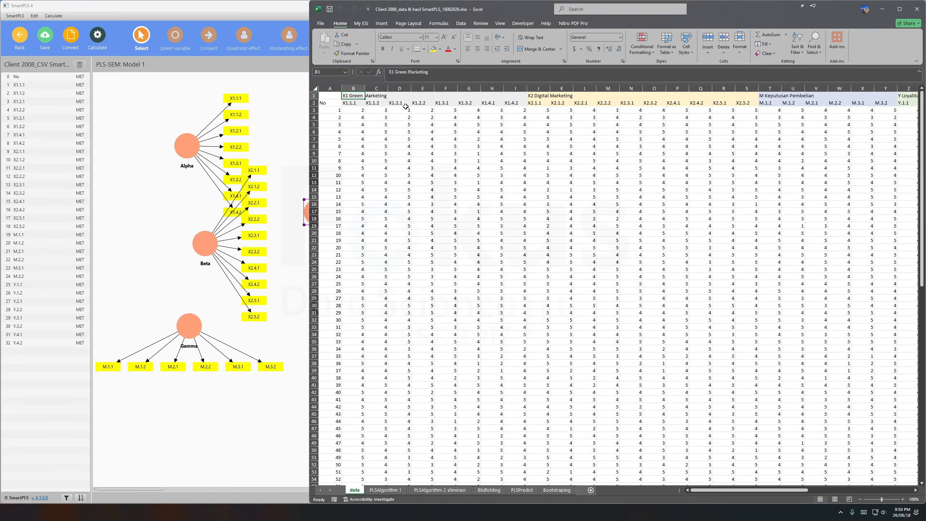
{"action": "left_click_drag", "start_coordinate": [434, 75], "coordinate": [388, 73]}
{"action": "right_click", "coordinate": [402, 73]}
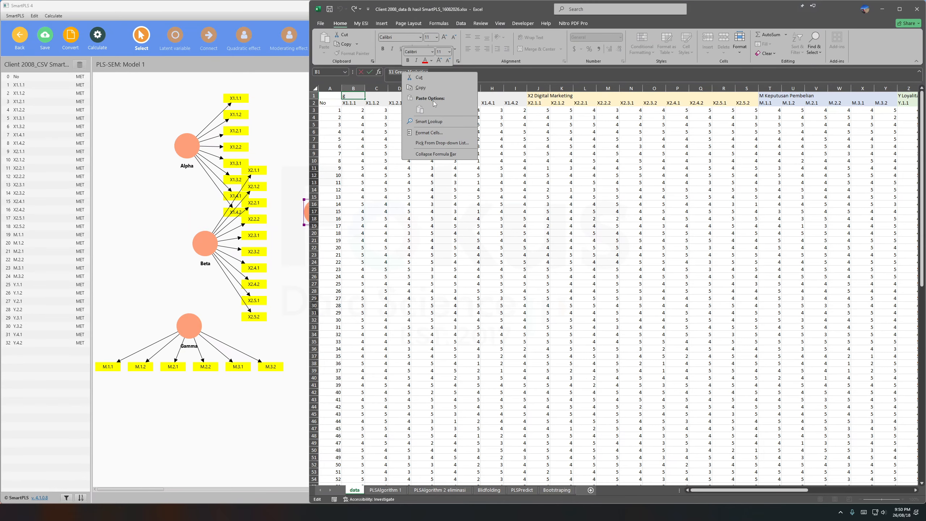
{"action": "left_click", "coordinate": [427, 89]}
{"action": "left_click", "coordinate": [188, 111]}
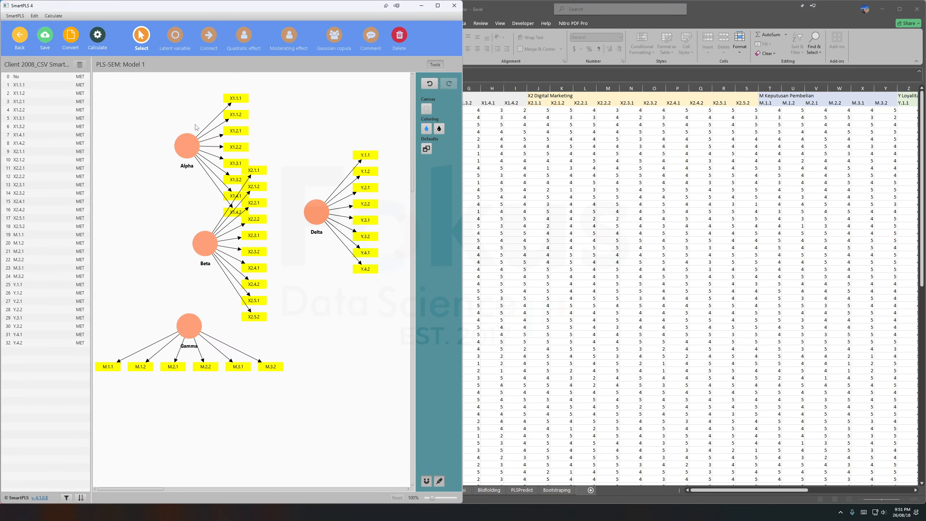
{"action": "double_click", "coordinate": [187, 147]}
{"action": "double_click", "coordinate": [175, 187]}
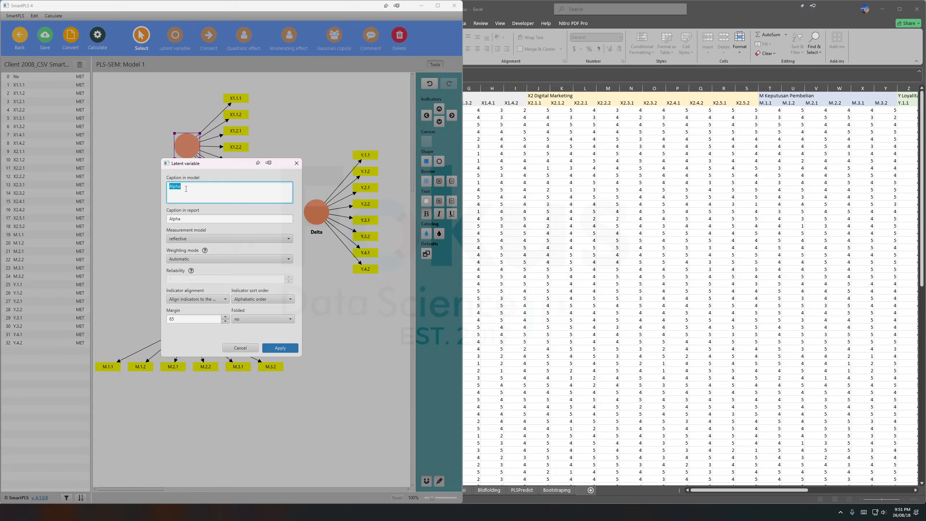
{"action": "right_click", "coordinate": [185, 189]}
{"action": "left_click", "coordinate": [204, 237]}
{"action": "left_click", "coordinate": [280, 347]}
Copy the X2 Digital Marketing heading from the Excel data sheet and apply it as the model caption of the Beta latent variable.
{"action": "left_click", "coordinate": [468, 76]}
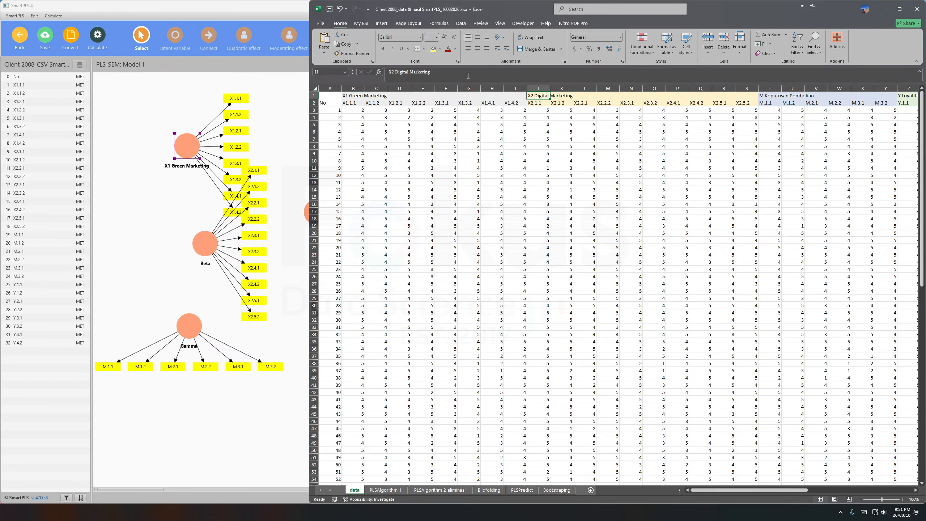
{"action": "left_click", "coordinate": [169, 219]}
{"action": "double_click", "coordinate": [205, 244]}
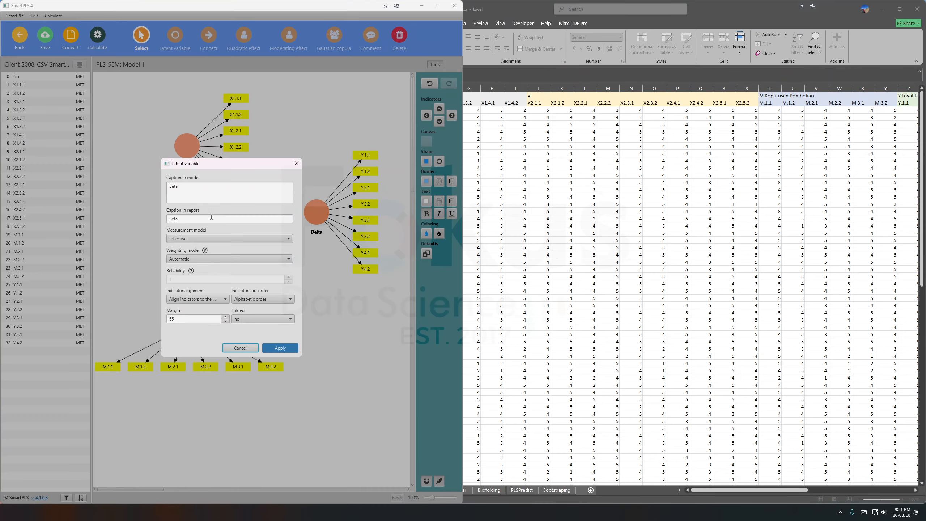
{"action": "left_click", "coordinate": [211, 199]}
{"action": "key", "text": "ctrl+a"}
{"action": "key", "text": "ctrl+v"}
{"action": "left_click", "coordinate": [285, 346]}
Copy the M Keputusan Pembelian heading from the Excel data sheet and apply it as the model caption of the Gamma latent variable.
{"action": "left_click", "coordinate": [576, 240]}
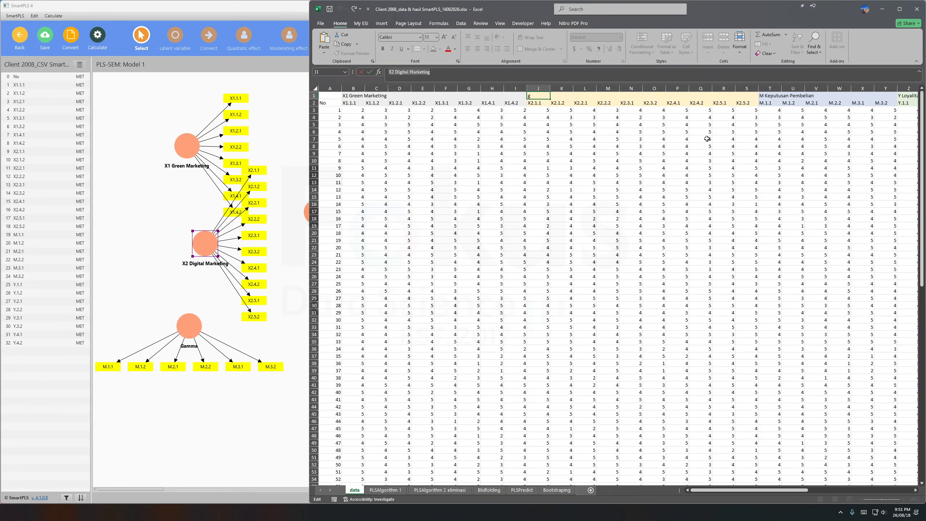
{"action": "left_click", "coordinate": [768, 96]}
{"action": "left_click", "coordinate": [469, 75]}
{"action": "key", "text": "ctrl+a"}
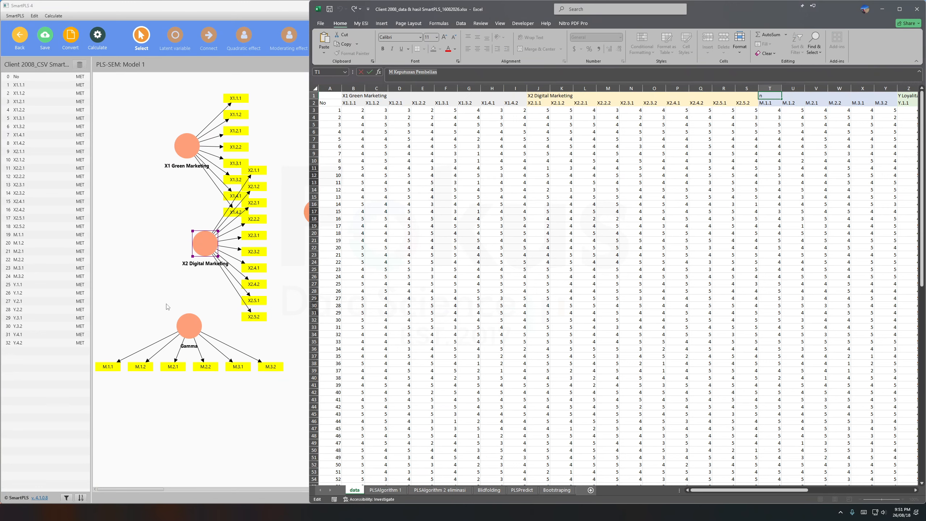
{"action": "left_click", "coordinate": [167, 306]}
{"action": "double_click", "coordinate": [188, 328]}
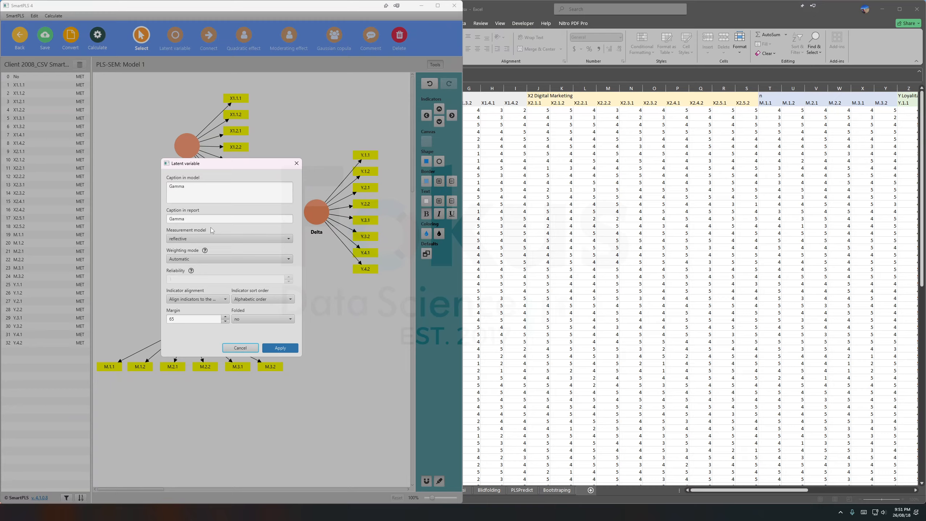
{"action": "left_click", "coordinate": [212, 191]}
{"action": "key", "text": "ctrl+a"}
{"action": "key", "text": "ctrl+v"}
{"action": "left_click", "coordinate": [280, 347]}
Copy the Y Loyalitas Konsumen heading from the Excel data sheet and apply it as the model caption of the Delta latent variable.
{"action": "left_click", "coordinate": [711, 224]}
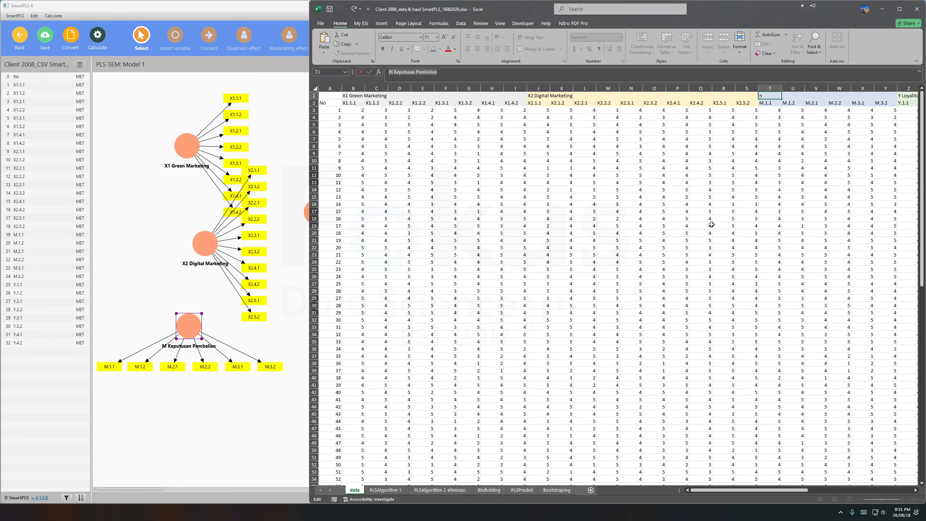
{"action": "scroll", "coordinate": [711, 224], "scroll_direction": "right", "scroll_amount": 3}
{"action": "key", "text": "Tab"}
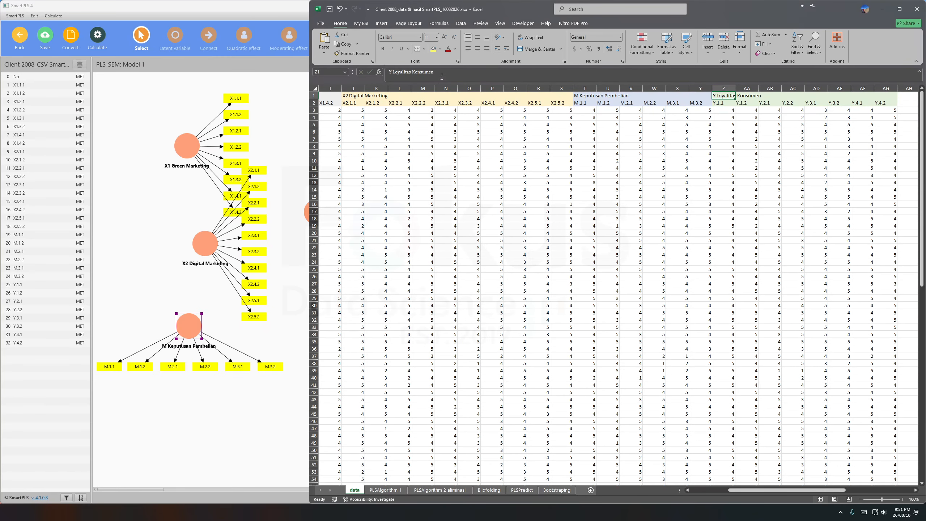
{"action": "left_click_drag", "start_coordinate": [442, 77], "coordinate": [360, 101]}
{"action": "left_click", "coordinate": [149, 224]}
{"action": "double_click", "coordinate": [322, 212]}
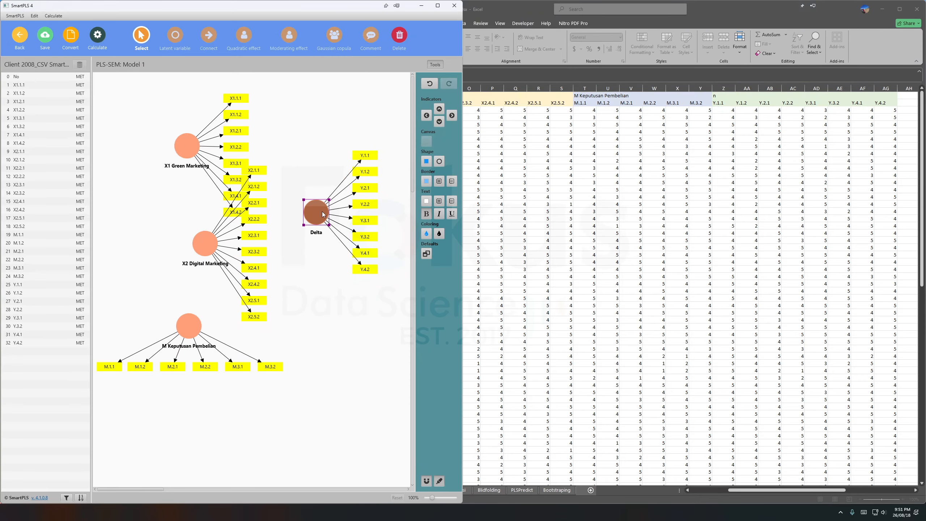
{"action": "key", "text": "ctrl+a"}
{"action": "key", "text": "ctrl+v"}
{"action": "left_click", "coordinate": [272, 346]}
{"action": "left_click", "coordinate": [280, 297]}
Arrange X1 above X2 with their indicators on the left side, and place M between them with its indicators on its right.
{"action": "mouse_move", "coordinate": [196, 154]}
{"action": "left_mouse_down"}
{"action": "mouse_move", "coordinate": [226, 163]}
{"action": "mouse_move", "coordinate": [252, 157]}
{"action": "mouse_move", "coordinate": [198, 160]}
{"action": "left_mouse_up"}
{"action": "left_click", "coordinate": [426, 116]}
{"action": "left_click_drag", "start_coordinate": [193, 326], "coordinate": [265, 353]}
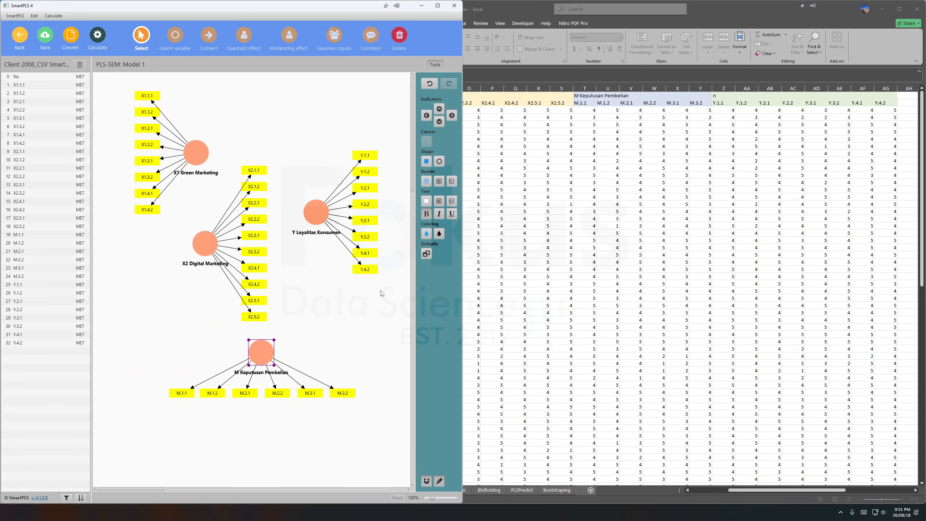
{"action": "left_click", "coordinate": [452, 115]}
{"action": "left_click_drag", "start_coordinate": [200, 246], "coordinate": [198, 319]}
{"action": "left_click", "coordinate": [426, 115]}
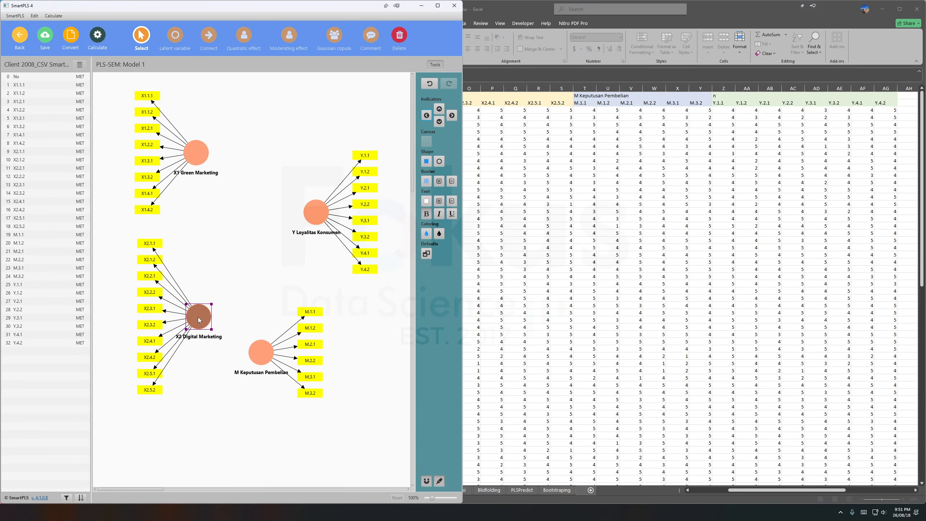
{"action": "left_click_drag", "start_coordinate": [260, 361], "coordinate": [212, 242]}
{"action": "left_click", "coordinate": [263, 284]}
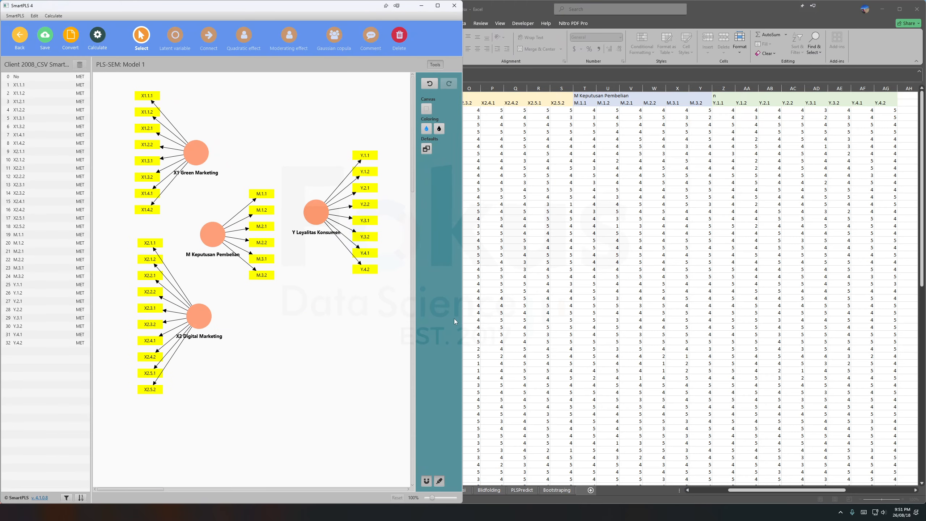
Following the research model diagram in Excel, move Y farther right, roughly level with M, and flip the M indicators to M's left side.
{"action": "left_click", "coordinate": [673, 302]}
{"action": "scroll", "coordinate": [675, 303], "scroll_direction": "right", "scroll_amount": 8}
{"action": "left_click", "coordinate": [206, 236]}
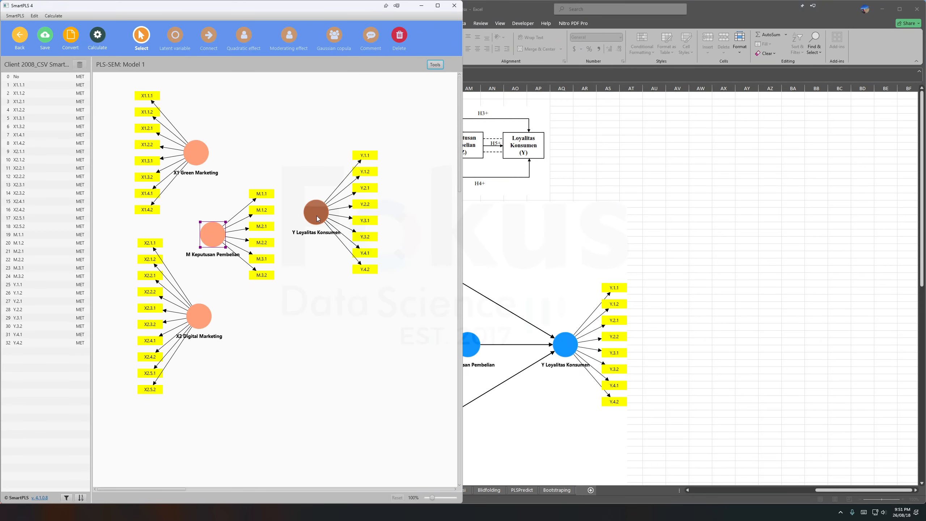
{"action": "left_click_drag", "start_coordinate": [316, 215], "coordinate": [344, 234]}
{"action": "left_click_drag", "start_coordinate": [211, 233], "coordinate": [212, 234]}
{"action": "left_click", "coordinate": [434, 65]}
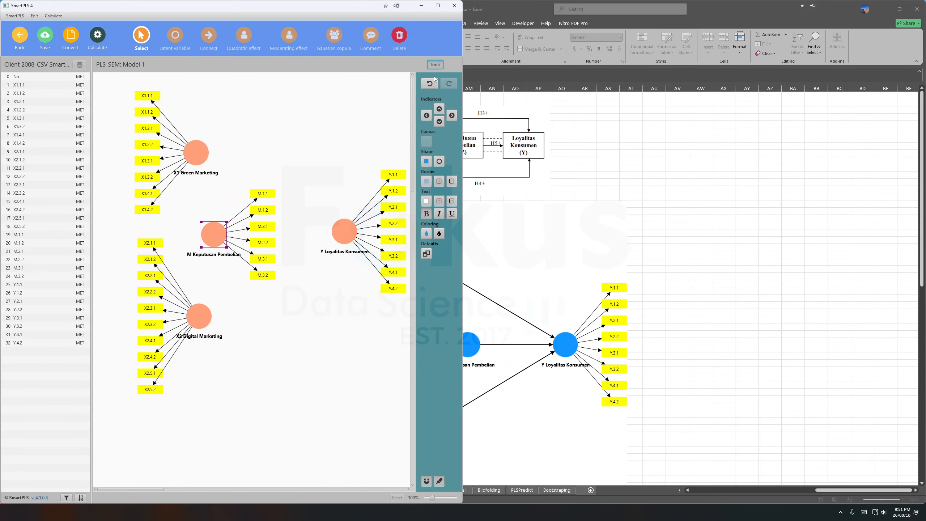
{"action": "left_click", "coordinate": [426, 116]}
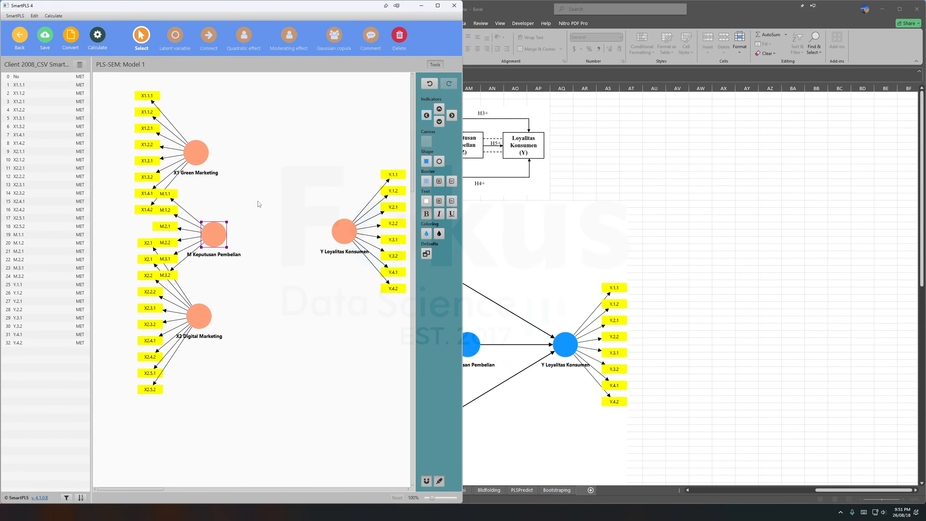
Line up X1 directly above X2, move M right of the X indicators, and set Y level with M.
{"action": "left_click_drag", "start_coordinate": [196, 154], "coordinate": [196, 146]}
{"action": "left_click_drag", "start_coordinate": [212, 241], "coordinate": [260, 249]}
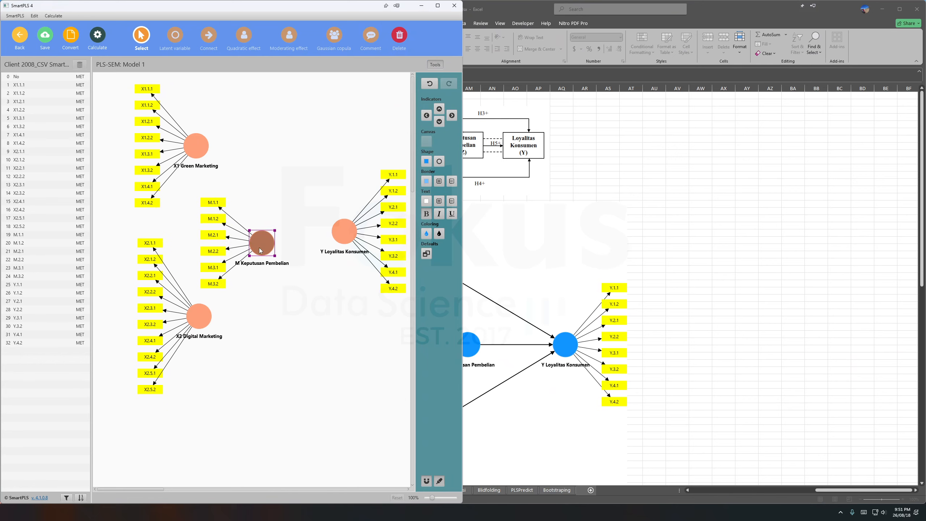
{"action": "left_click_drag", "start_coordinate": [197, 146], "coordinate": [199, 146]}
{"action": "left_click_drag", "start_coordinate": [338, 232], "coordinate": [336, 244]}
{"action": "left_click", "coordinate": [332, 165]}
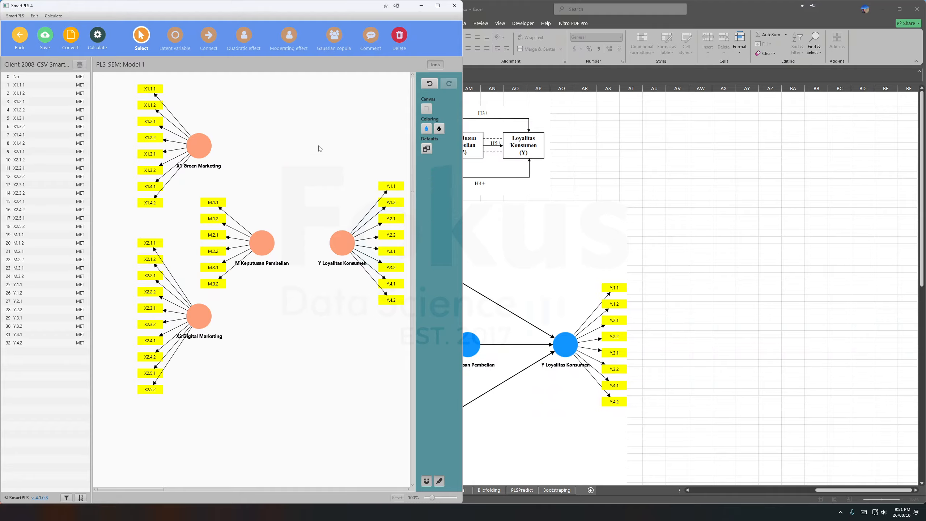
Draw paths from X1 and X2 to M, from M to Y, and directly from X1 and X2 to Y.
{"action": "left_click", "coordinate": [213, 41]}
{"action": "left_click_drag", "start_coordinate": [204, 155], "coordinate": [262, 244]}
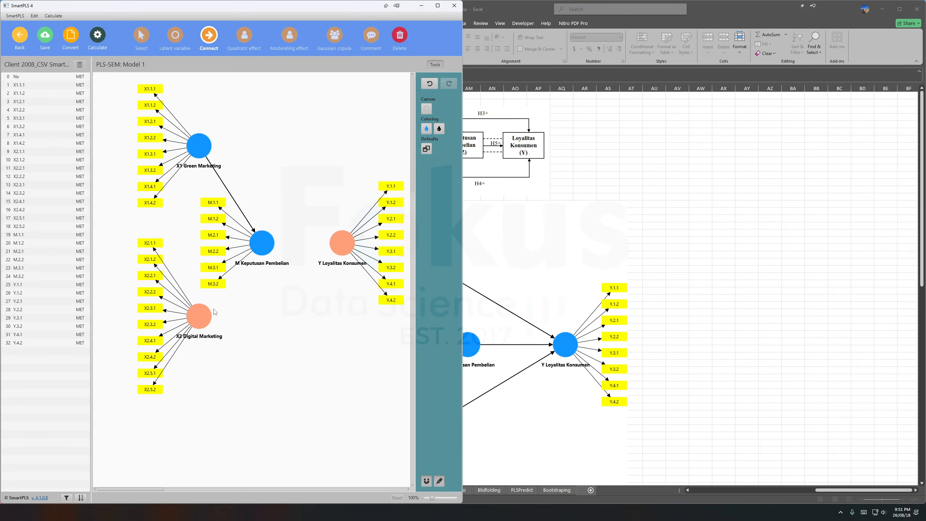
{"action": "left_click_drag", "start_coordinate": [204, 314], "coordinate": [342, 243]}
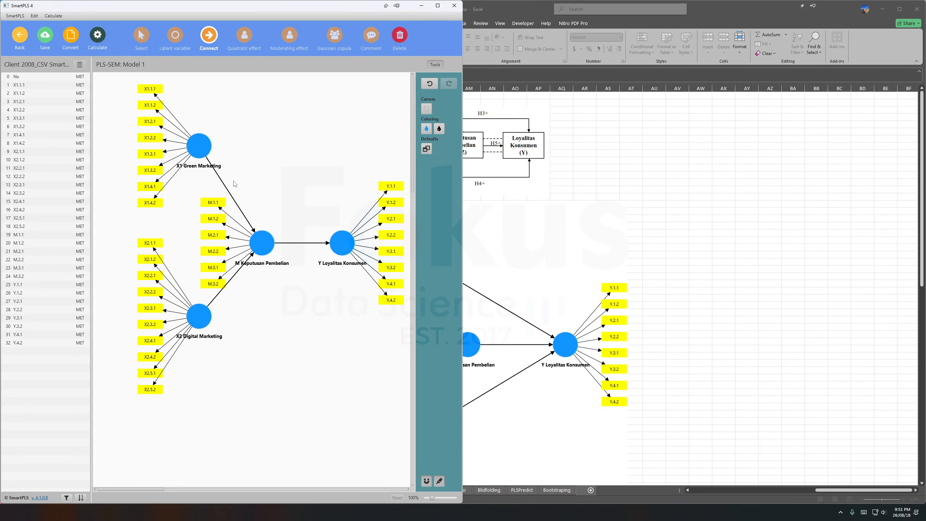
{"action": "left_click_drag", "start_coordinate": [211, 155], "coordinate": [343, 242]}
{"action": "left_click_drag", "start_coordinate": [199, 316], "coordinate": [341, 244]}
{"action": "left_click", "coordinate": [144, 38]}
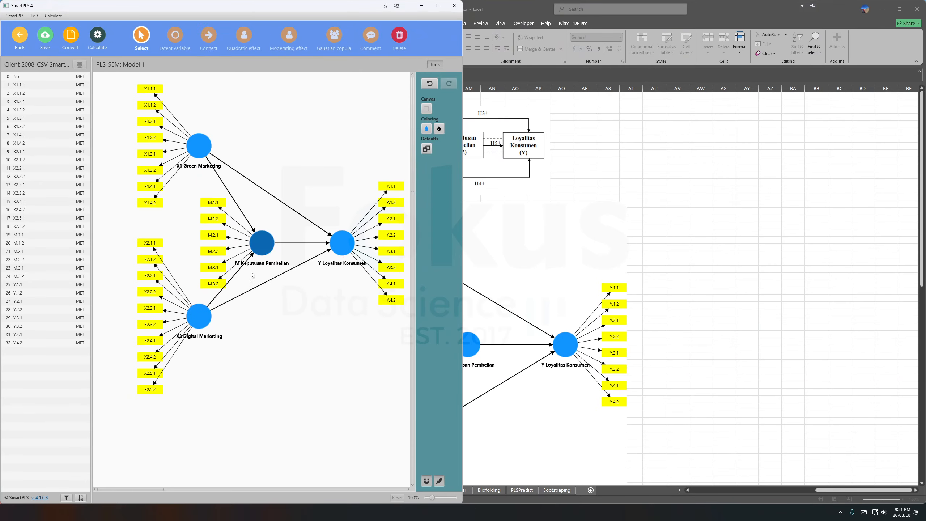
Shift the M construct slightly left, away from Y, and save the model.
{"action": "left_click_drag", "start_coordinate": [256, 253], "coordinate": [244, 252]}
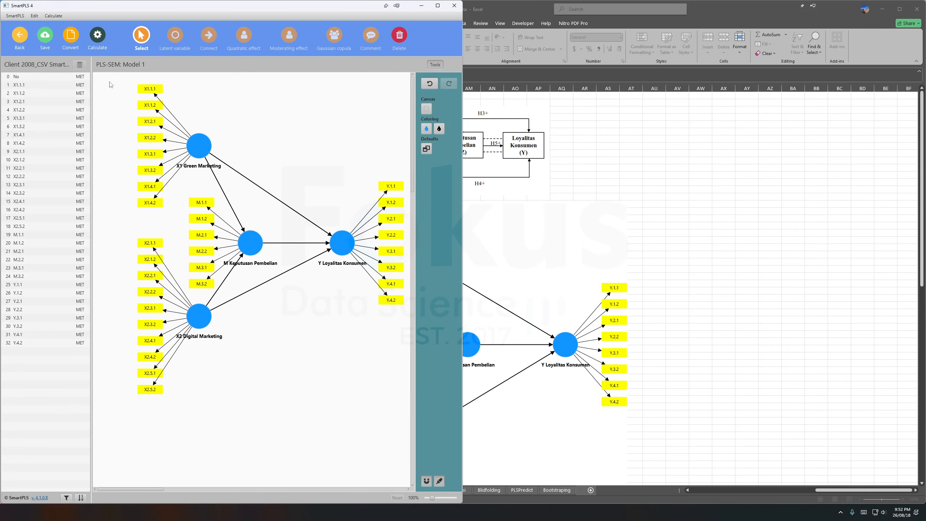
{"action": "left_click", "coordinate": [44, 40]}
Switch to the Word interpretation document beside the model and review its research model, PLSAlgorithm 1, and outer loadings and AVE sections.
{"action": "left_click", "coordinate": [618, 222]}
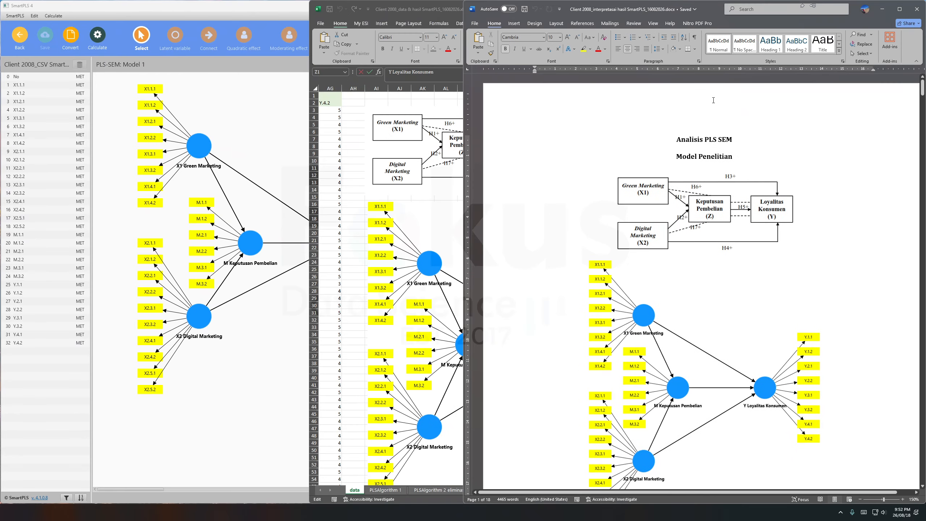
{"action": "left_click", "coordinate": [274, 11]}
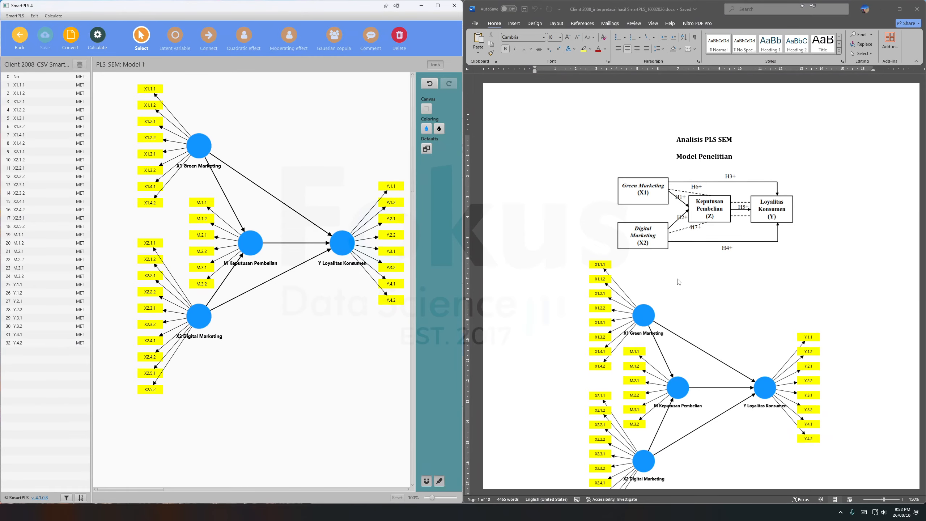
{"action": "scroll", "coordinate": [682, 284], "scroll_direction": "down", "scroll_amount": 10}
{"action": "scroll", "coordinate": [699, 296], "scroll_direction": "down", "scroll_amount": 2}
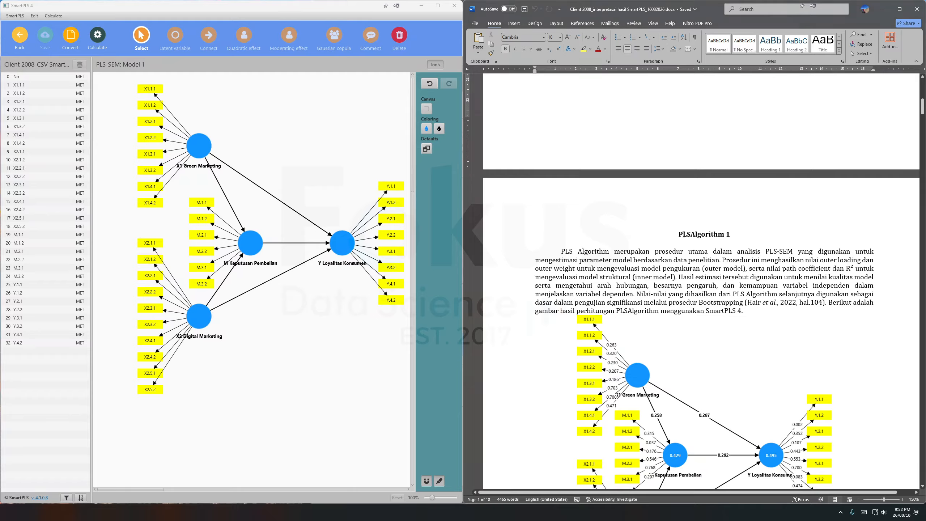
{"action": "scroll", "coordinate": [693, 333], "scroll_direction": "down", "scroll_amount": 2}
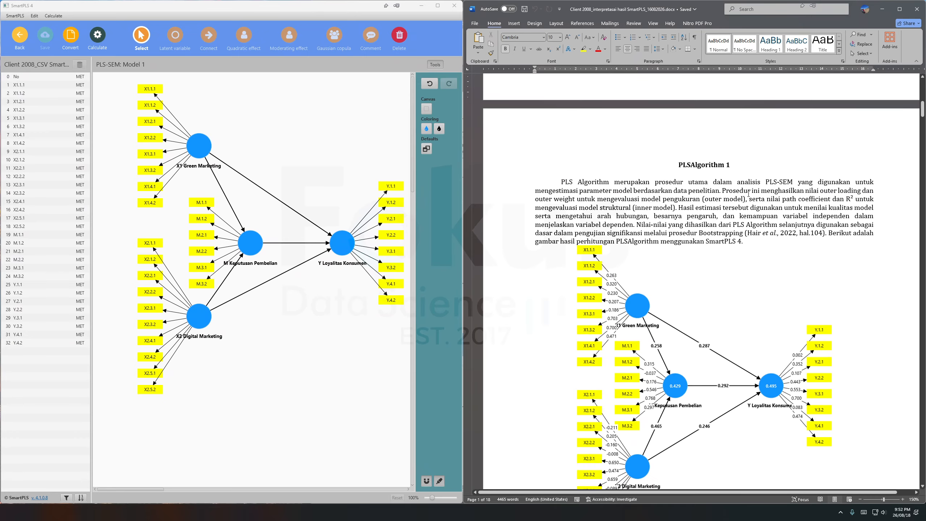
{"action": "scroll", "coordinate": [737, 244], "scroll_direction": "down", "scroll_amount": 20}
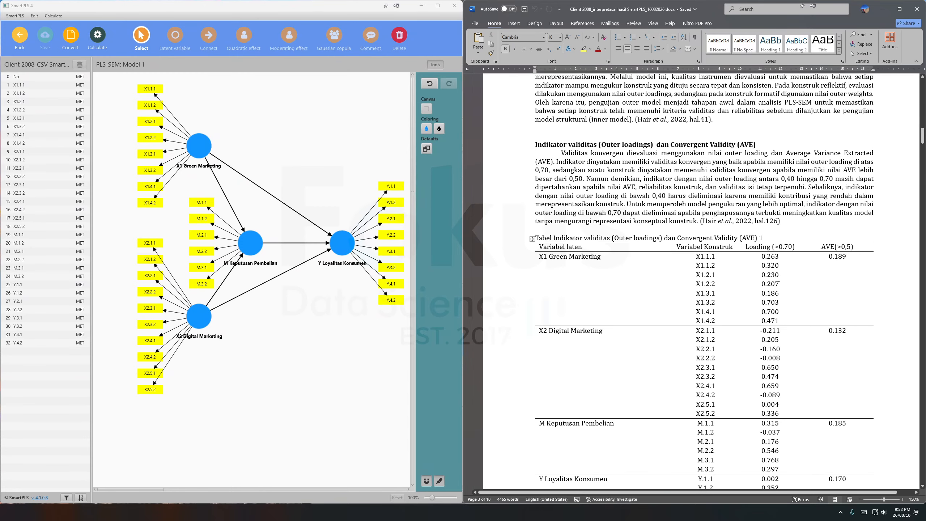
{"action": "scroll", "coordinate": [773, 284], "scroll_direction": "up", "scroll_amount": 15}
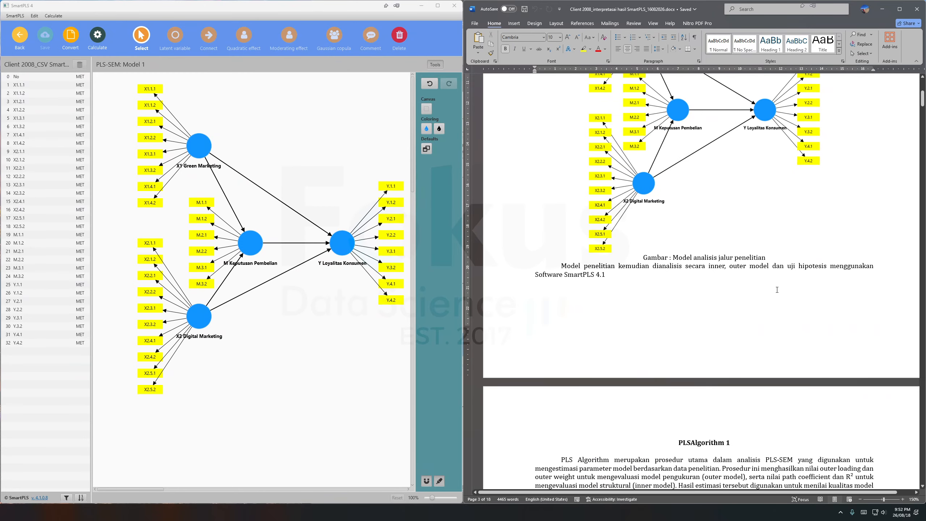
{"action": "scroll", "coordinate": [776, 289], "scroll_direction": "up", "scroll_amount": 20}
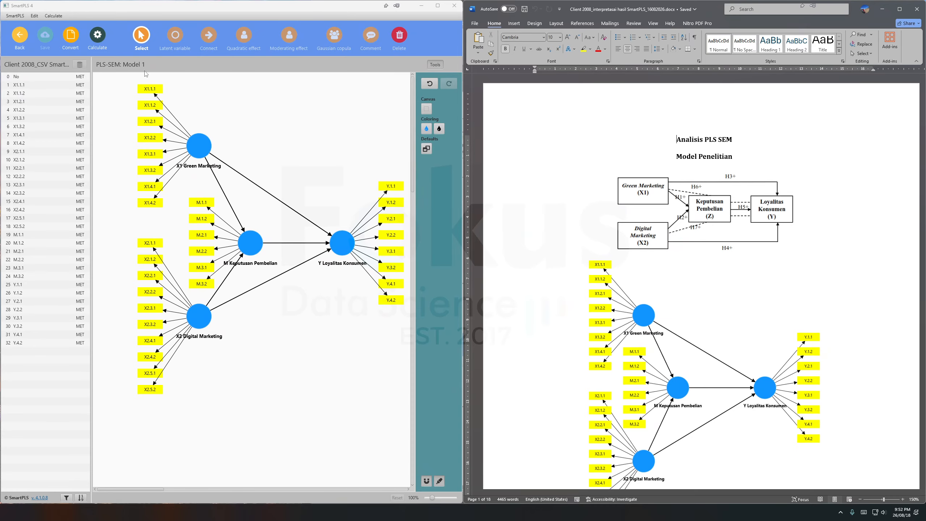
Run the PLS-SEM algorithm in SmartPLS with the Path weighting scheme, Standardized results and Default initial weight.
{"action": "left_click", "coordinate": [99, 37]}
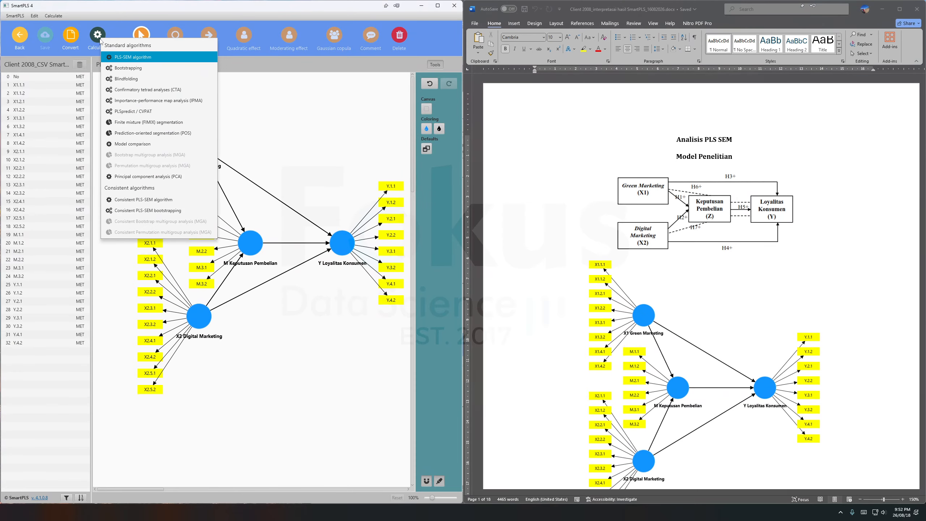
{"action": "left_click", "coordinate": [139, 57]}
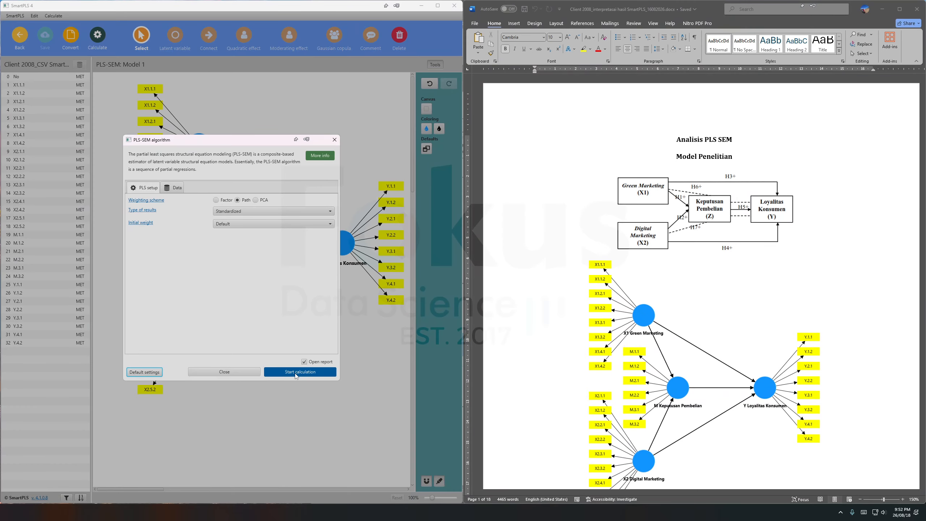
{"action": "left_click", "coordinate": [296, 372]}
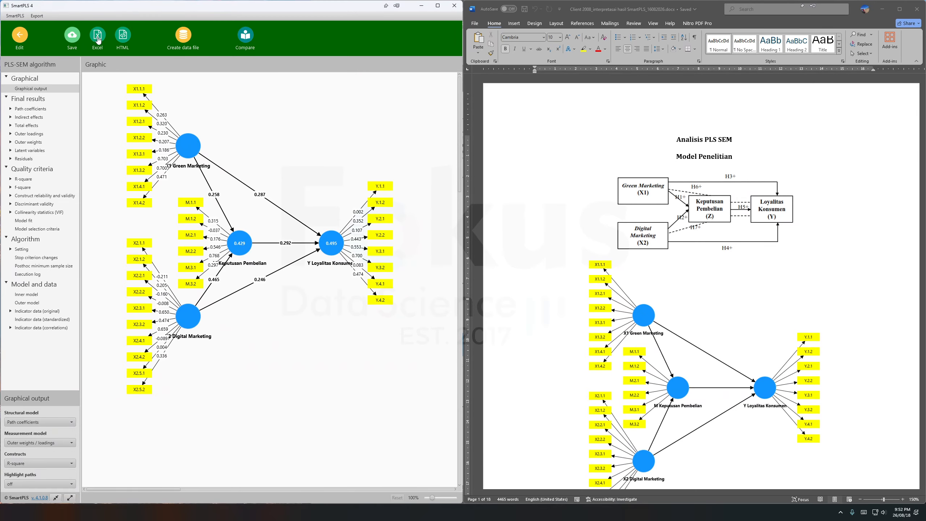
Save the PLS-SEM calculation report in the contoh project under a custom file name.
{"action": "left_click", "coordinate": [73, 40]}
{"action": "triple_click", "coordinate": [203, 262]}
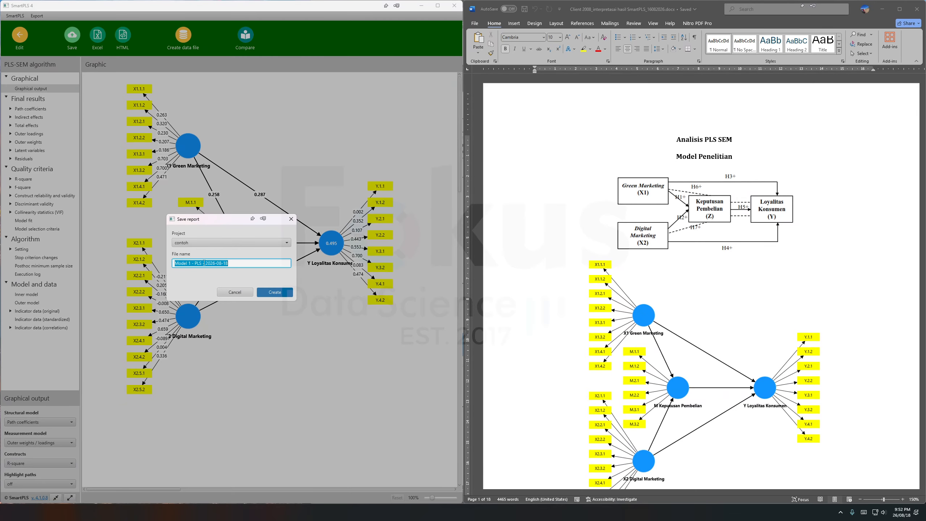
{"action": "key", "text": "BackSpace"}
{"action": "type", "text": "pldlsgotiyhm 1"}
{"action": "left_click", "coordinate": [275, 292]}
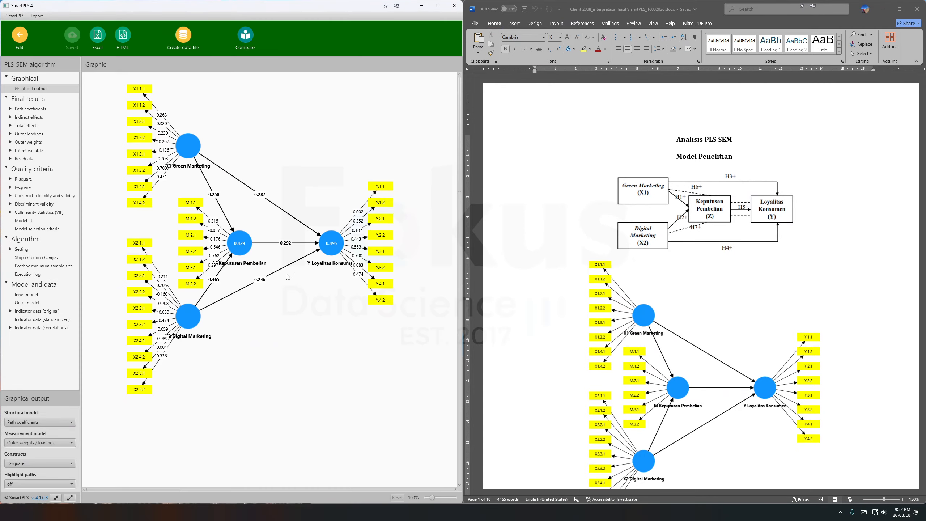
{"action": "left_click", "coordinate": [98, 43]}
{"action": "left_click", "coordinate": [306, 308]}
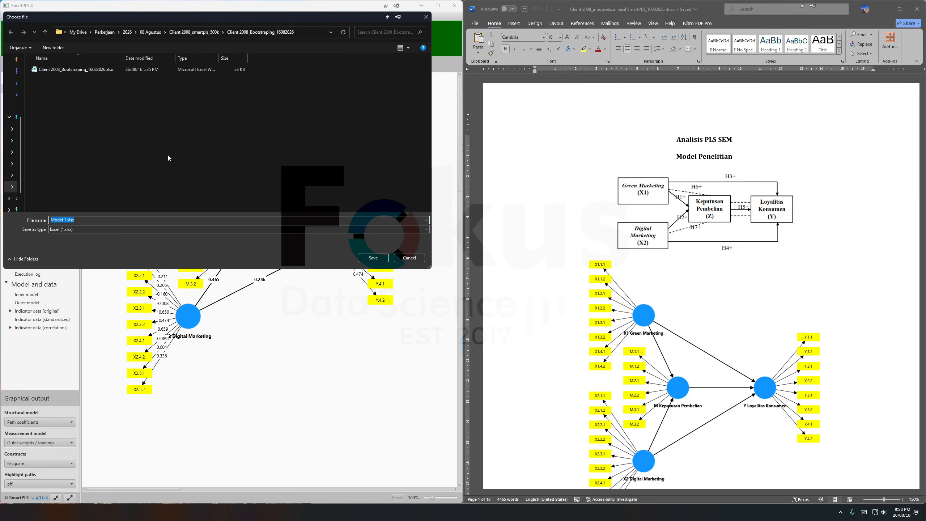
{"action": "left_click", "coordinate": [45, 32]}
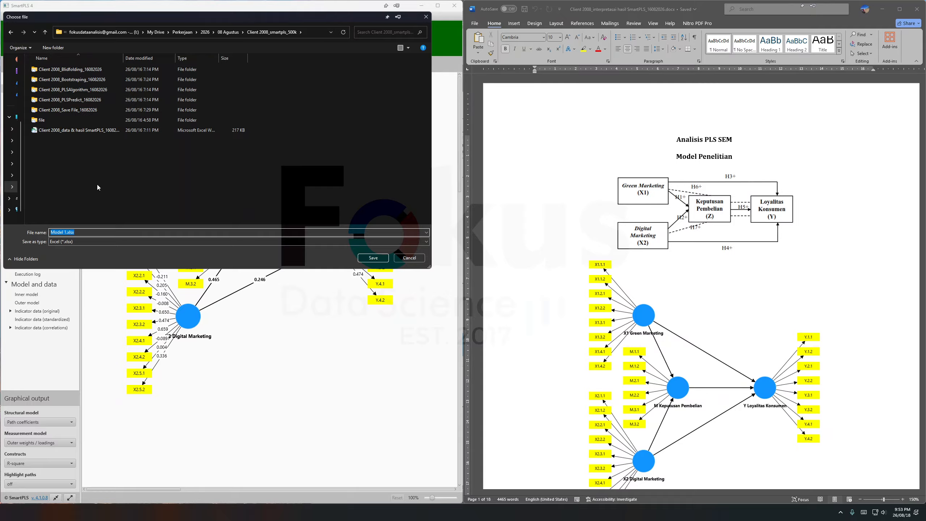
{"action": "type", "text": "plsalgorithm 1"}
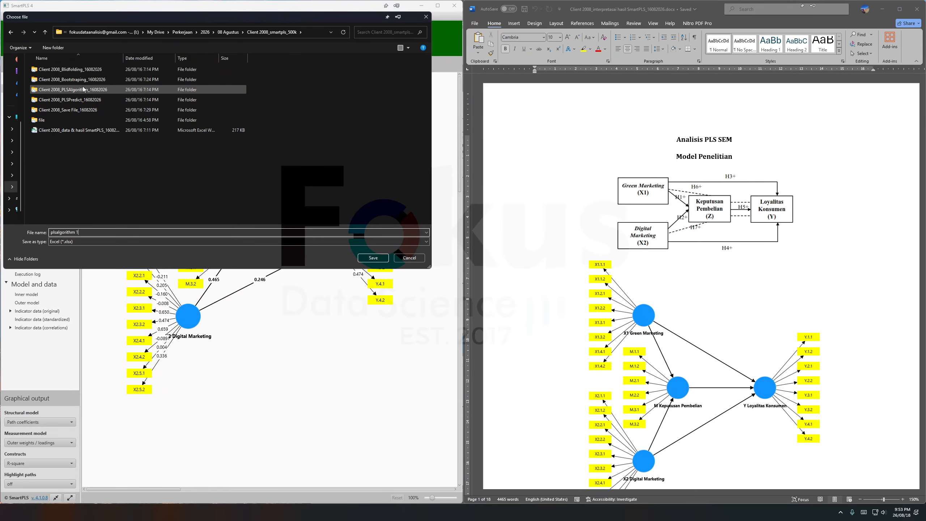
{"action": "double_click", "coordinate": [109, 90]}
{"action": "left_click_drag", "start_coordinate": [123, 59], "coordinate": [148, 59]}
{"action": "left_click", "coordinate": [418, 258]}
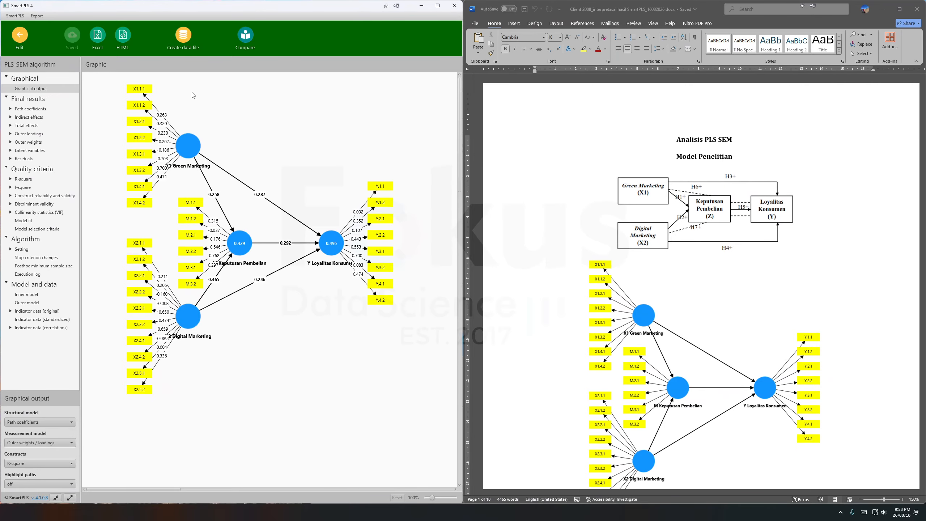
Switch to the Word interpretation document and review the research model, the PLSAlgorithm 1 diagram, and the 0.70 and 0.40 outer loading criteria.
{"action": "scroll", "coordinate": [705, 269], "scroll_direction": "down", "scroll_amount": 4}
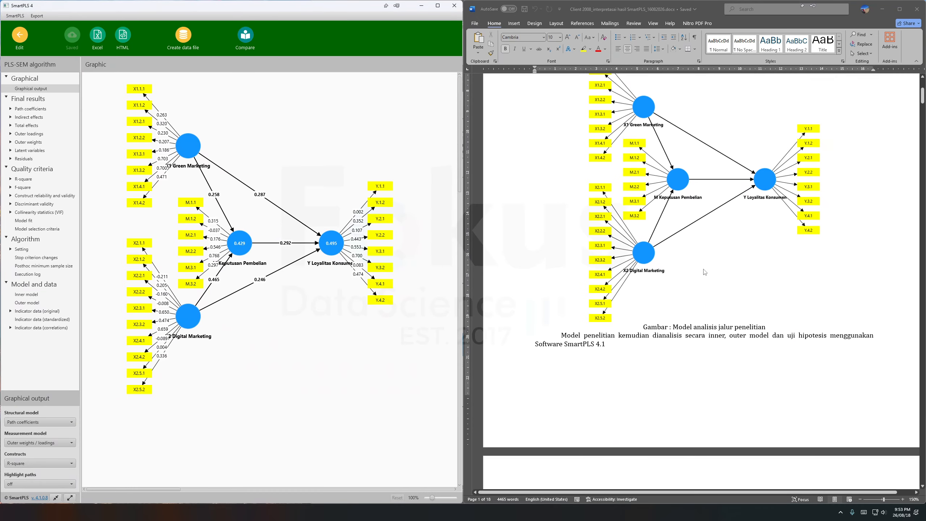
{"action": "scroll", "coordinate": [705, 272], "scroll_direction": "up", "scroll_amount": 2}
{"action": "scroll", "coordinate": [704, 272], "scroll_direction": "down", "scroll_amount": 10}
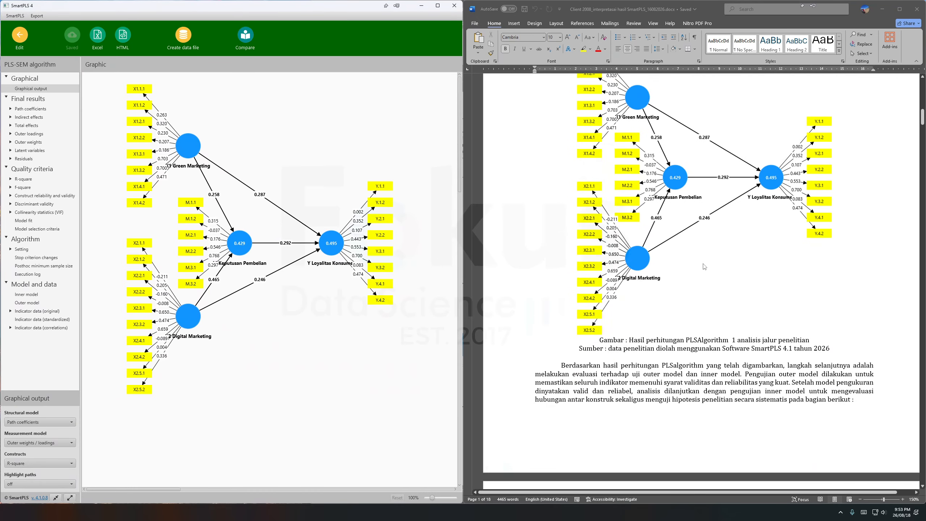
{"action": "scroll", "coordinate": [705, 264], "scroll_direction": "down", "scroll_amount": 8}
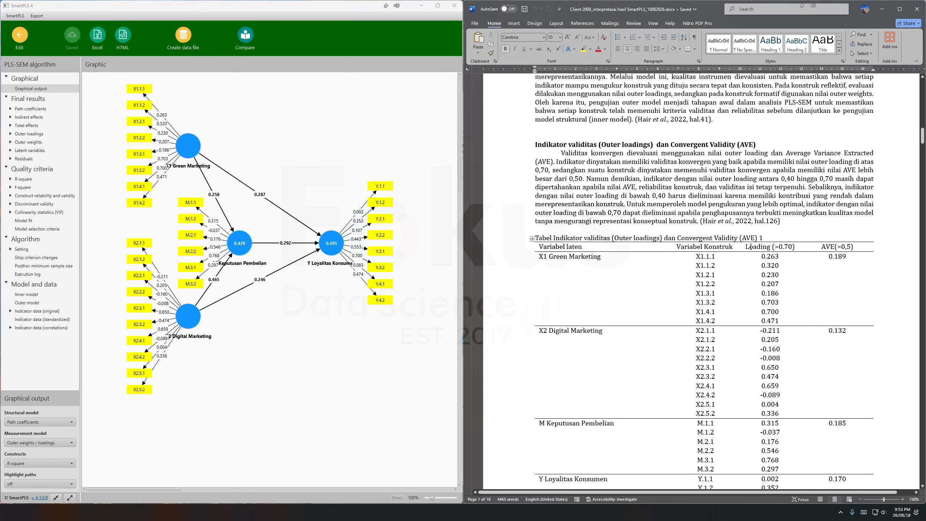
{"action": "left_click_drag", "start_coordinate": [751, 248], "coordinate": [766, 312]}
{"action": "left_click", "coordinate": [769, 262]}
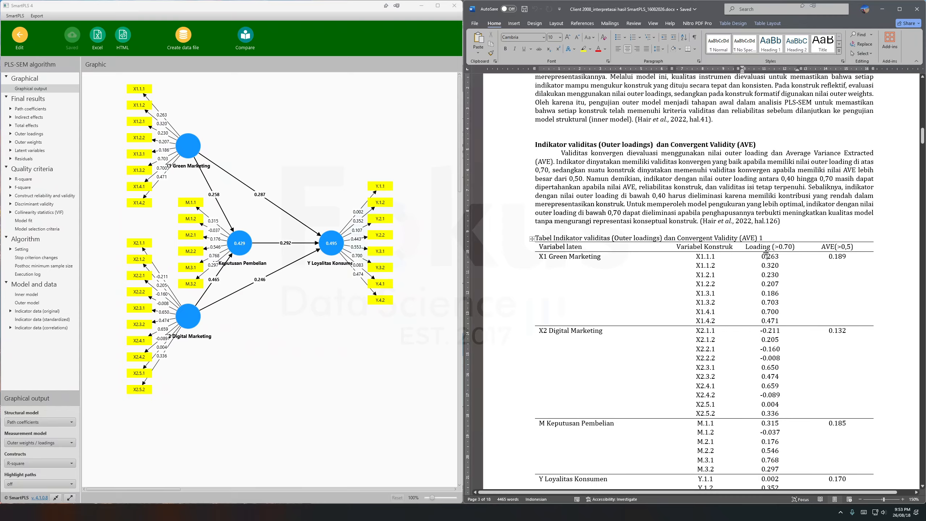
{"action": "left_click_drag", "start_coordinate": [753, 248], "coordinate": [766, 294]}
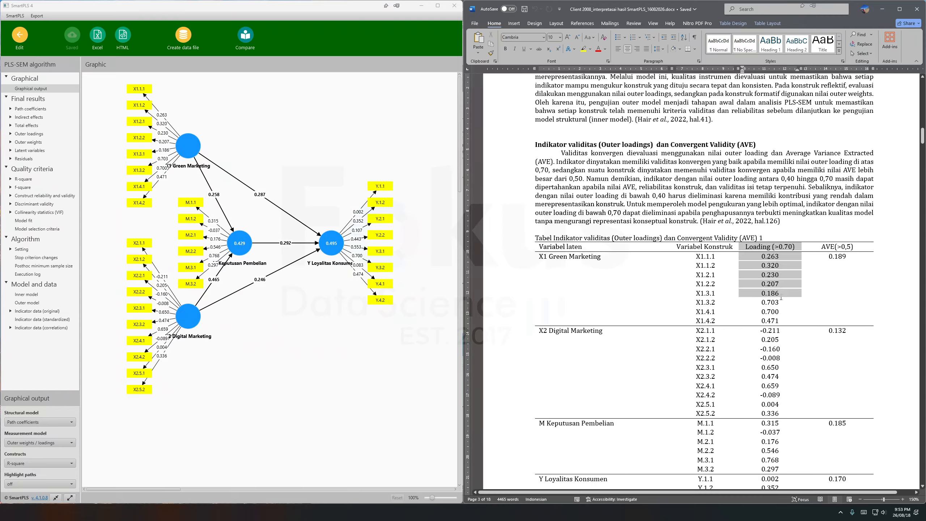
{"action": "left_click_drag", "start_coordinate": [781, 178], "coordinate": [795, 179]}
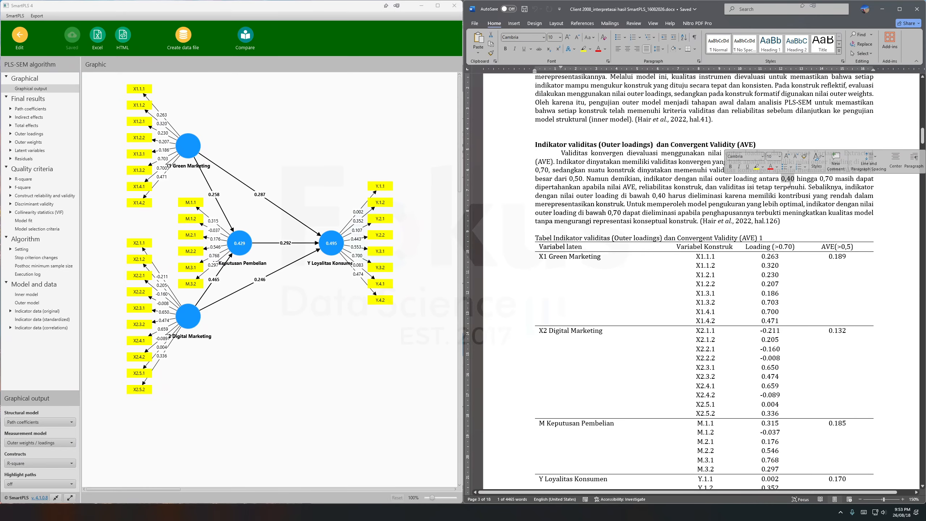
Examine the AVE (>0,5) column of the indicator validity table for each construct.
{"action": "left_click_drag", "start_coordinate": [823, 248], "coordinate": [845, 354]}
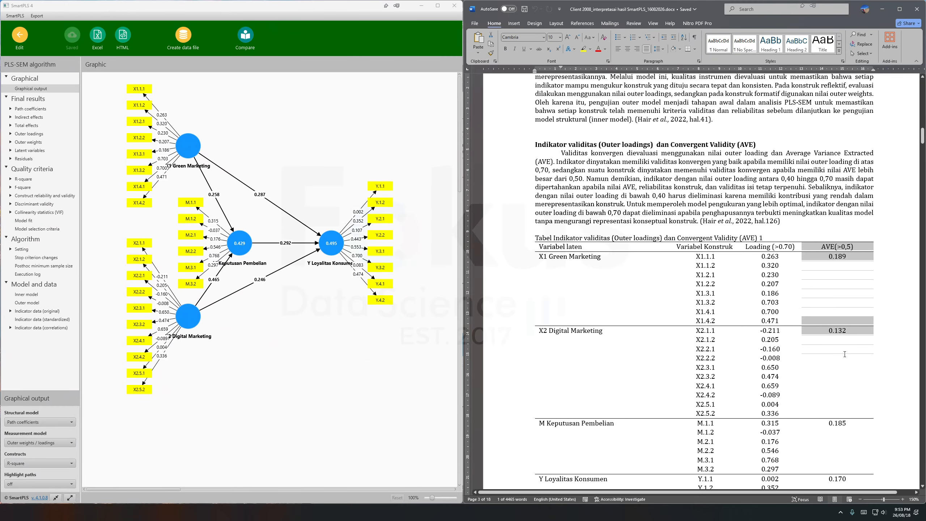
{"action": "left_click", "coordinate": [845, 353]}
{"action": "scroll", "coordinate": [773, 200], "scroll_direction": "down", "scroll_amount": 2}
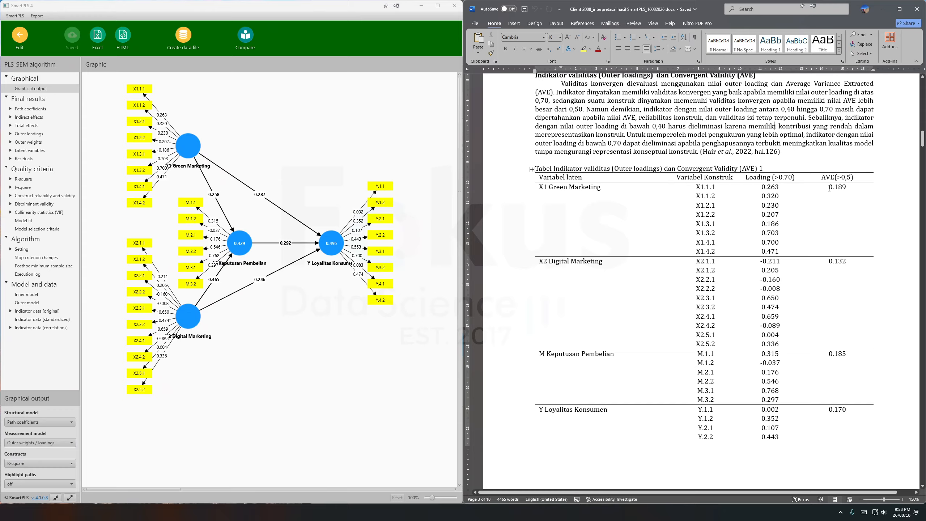
{"action": "left_click_drag", "start_coordinate": [830, 189], "coordinate": [843, 274]}
{"action": "left_click", "coordinate": [775, 127]}
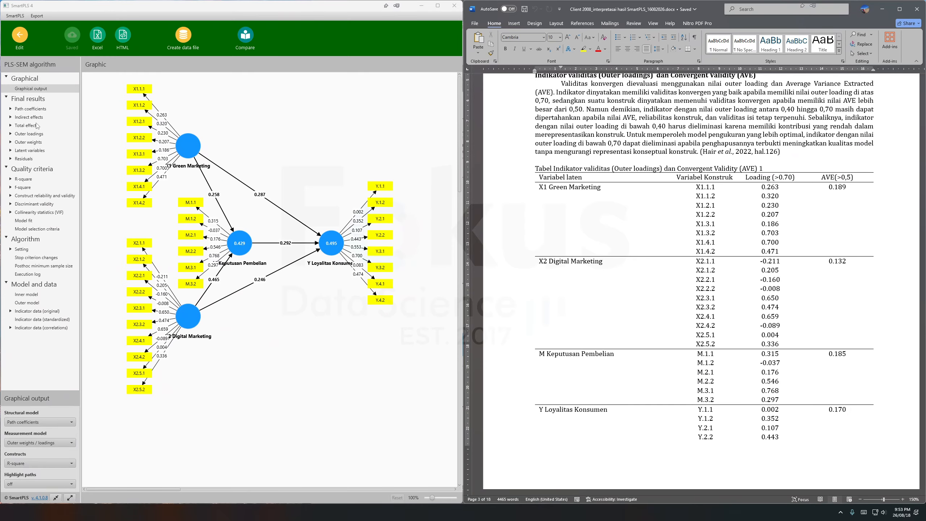
Open the outer loadings matrix in the SmartPLS report and examine the indicator loadings of M, X1, X2 and Y.
{"action": "left_click", "coordinate": [29, 134]}
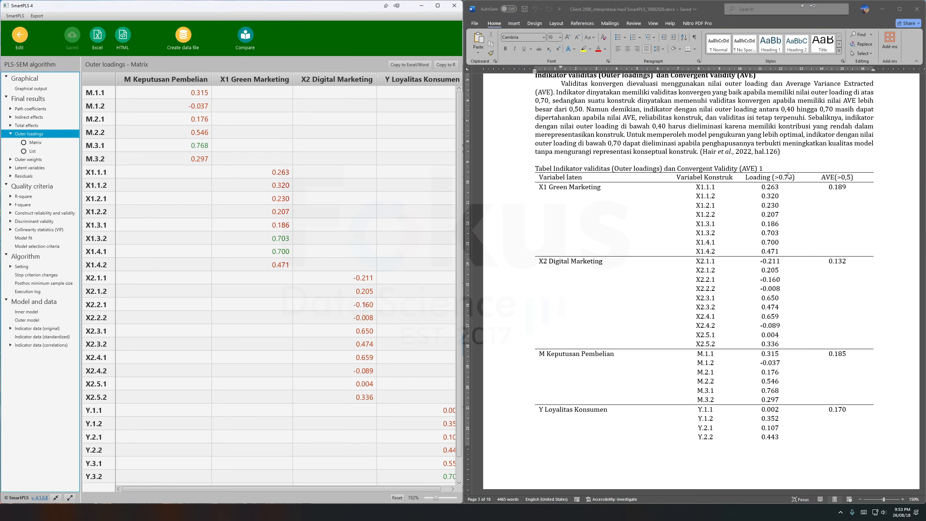
{"action": "left_click", "coordinate": [203, 146]}
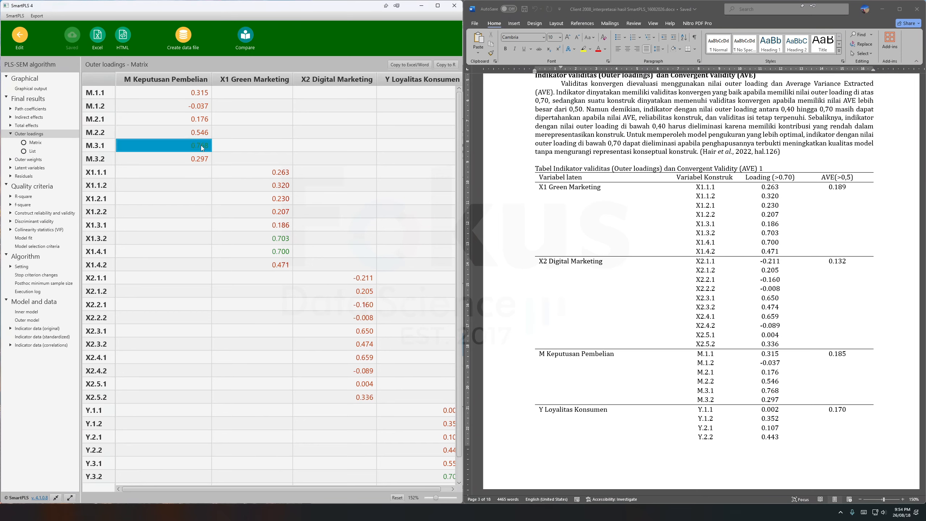
{"action": "left_click", "coordinate": [272, 241]}
{"action": "left_click", "coordinate": [270, 252]}
{"action": "scroll", "coordinate": [384, 285], "scroll_direction": "down", "scroll_amount": 1}
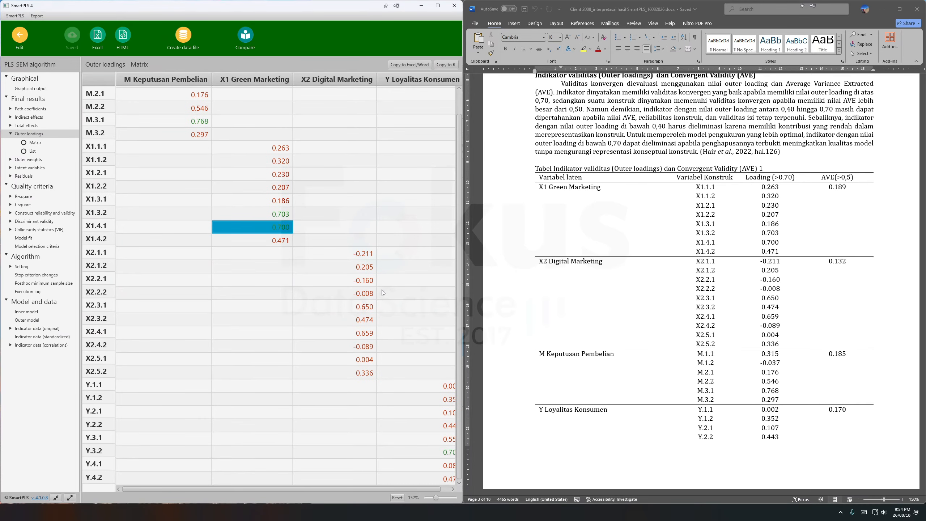
{"action": "scroll", "coordinate": [382, 295], "scroll_direction": "right", "scroll_amount": 1}
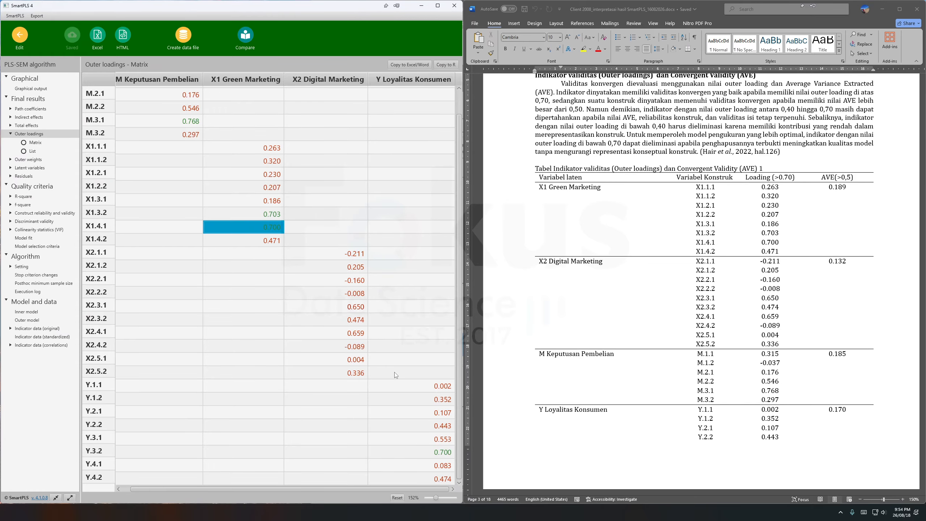
{"action": "scroll", "coordinate": [253, 214], "scroll_direction": "up", "scroll_amount": 1}
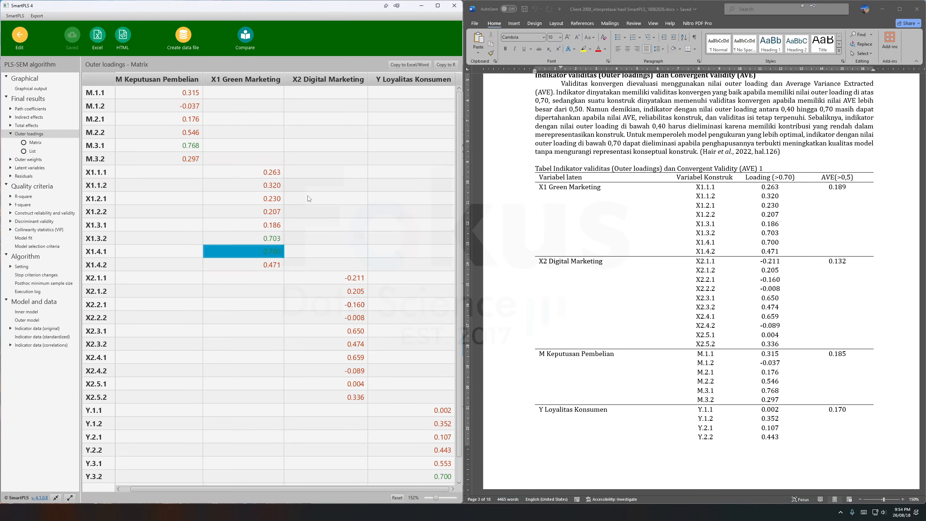
{"action": "scroll", "coordinate": [355, 347], "scroll_direction": "down", "scroll_amount": 1}
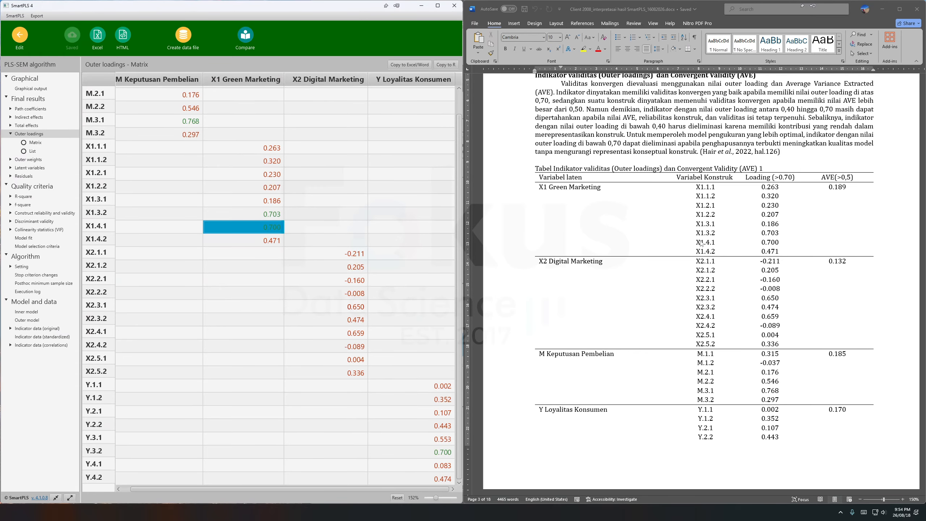
Switch to the Word document and read the outer loading interpretation and the Construk Reliability section with its table.
{"action": "left_click", "coordinate": [700, 244]}
{"action": "scroll", "coordinate": [701, 244], "scroll_direction": "down", "scroll_amount": 10}
{"action": "scroll", "coordinate": [706, 246], "scroll_direction": "down", "scroll_amount": 5}
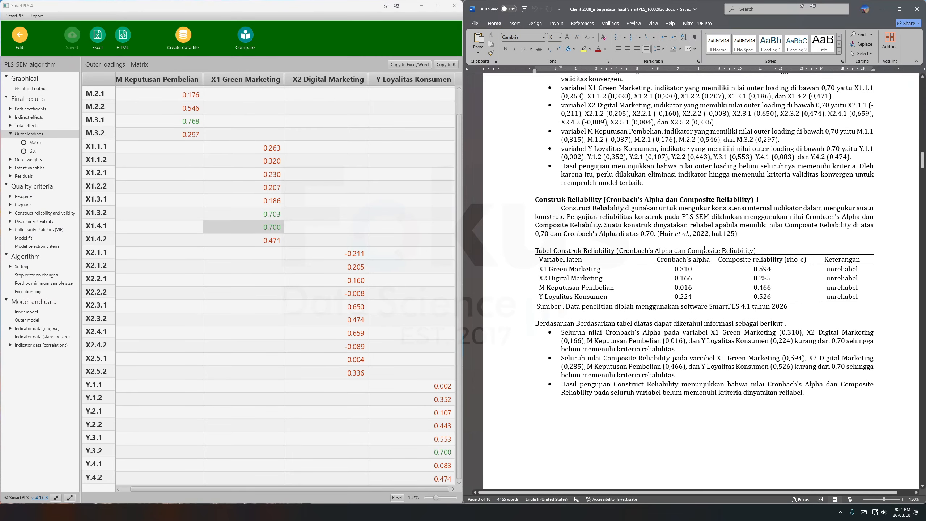
{"action": "left_click", "coordinate": [700, 261]}
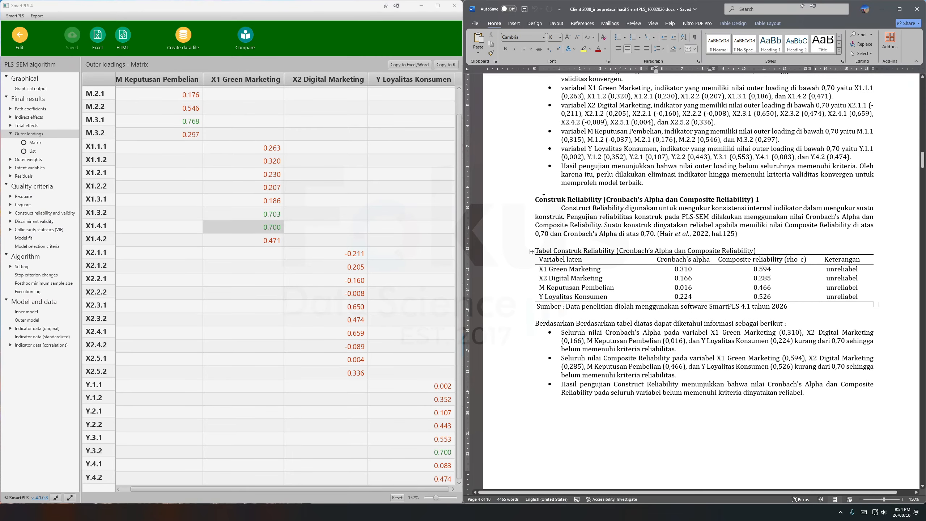
{"action": "left_click_drag", "start_coordinate": [543, 199], "coordinate": [658, 218]}
Go back over the PLSAlgorithm 1 diagram and the validity section, checking the loading (>0.70) and AVE (>0,5) criteria and their interpretation.
{"action": "scroll", "coordinate": [683, 231], "scroll_direction": "up", "scroll_amount": 8}
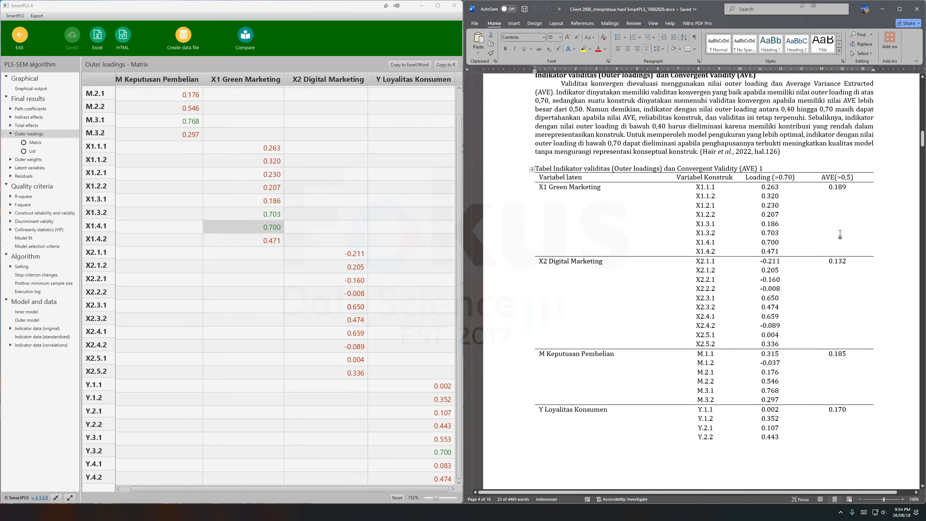
{"action": "left_click", "coordinate": [780, 215]}
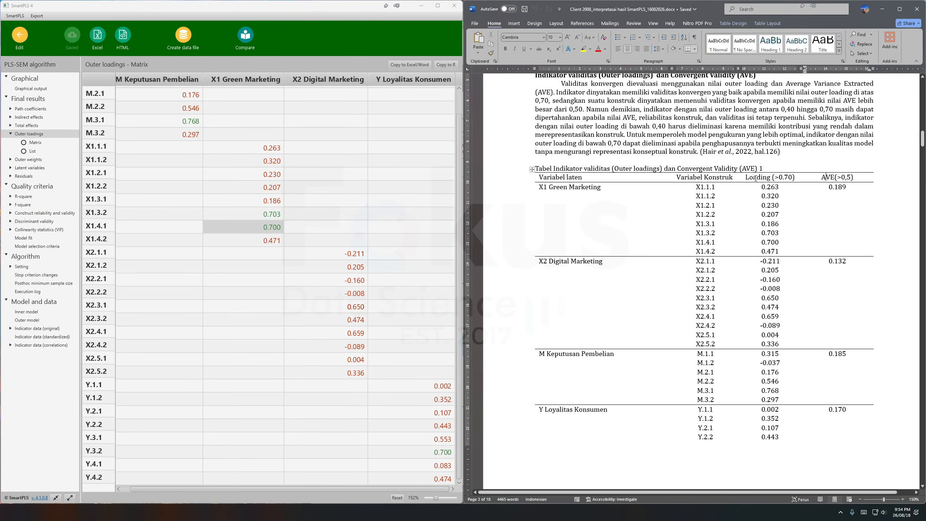
{"action": "scroll", "coordinate": [755, 219], "scroll_direction": "up", "scroll_amount": 20}
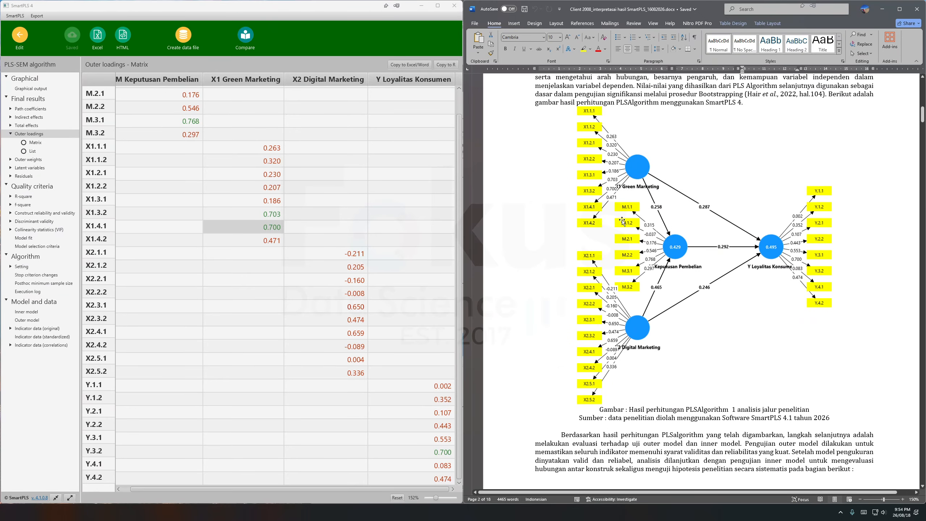
{"action": "scroll", "coordinate": [622, 221], "scroll_direction": "down", "scroll_amount": 20}
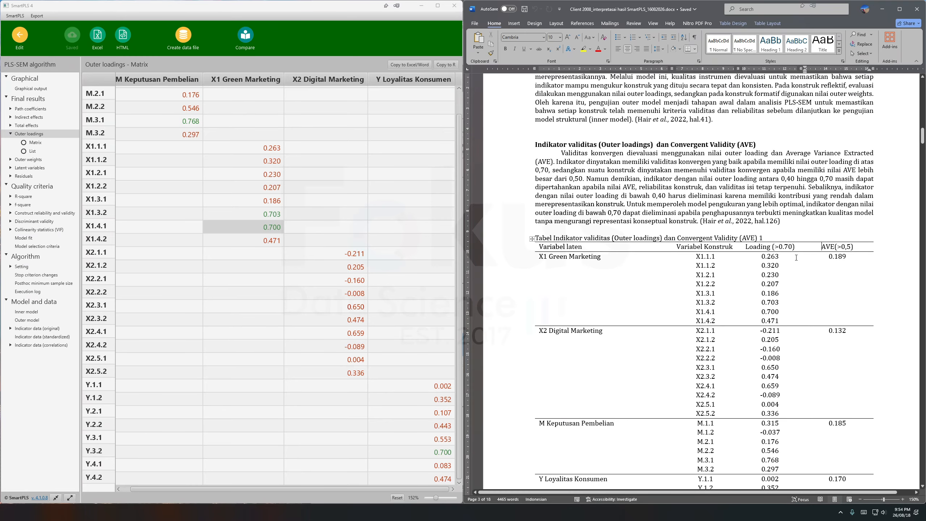
{"action": "scroll", "coordinate": [797, 257], "scroll_direction": "up", "scroll_amount": 20}
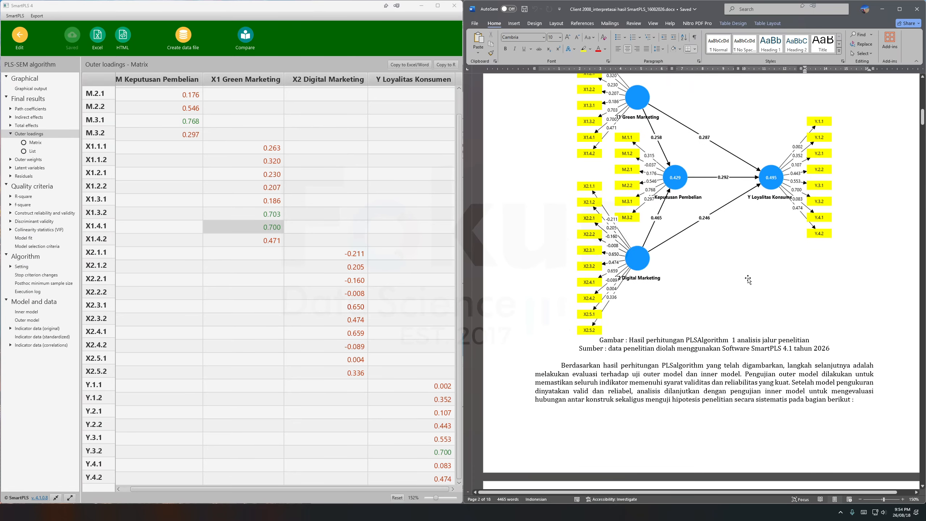
{"action": "scroll", "coordinate": [748, 280], "scroll_direction": "down", "scroll_amount": 10}
{"action": "left_click_drag", "start_coordinate": [753, 319], "coordinate": [770, 363]}
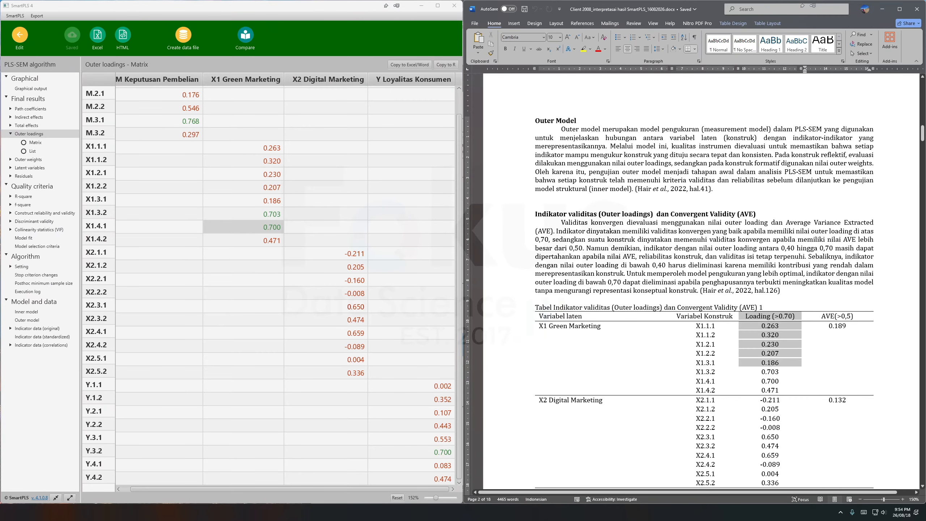
{"action": "left_click_drag", "start_coordinate": [781, 248], "coordinate": [836, 249]}
{"action": "left_click_drag", "start_coordinate": [821, 316], "coordinate": [847, 320]}
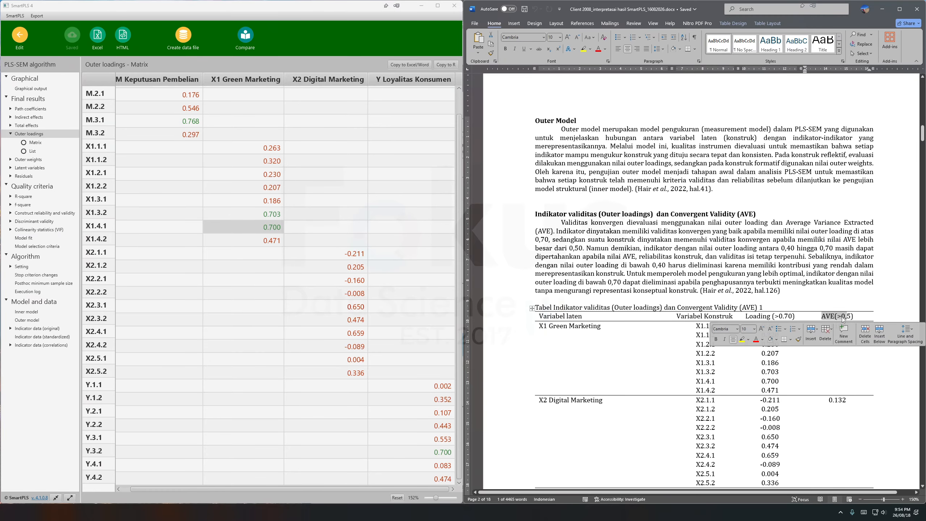
{"action": "left_click", "coordinate": [796, 300]}
{"action": "scroll", "coordinate": [796, 300], "scroll_direction": "down", "scroll_amount": 12}
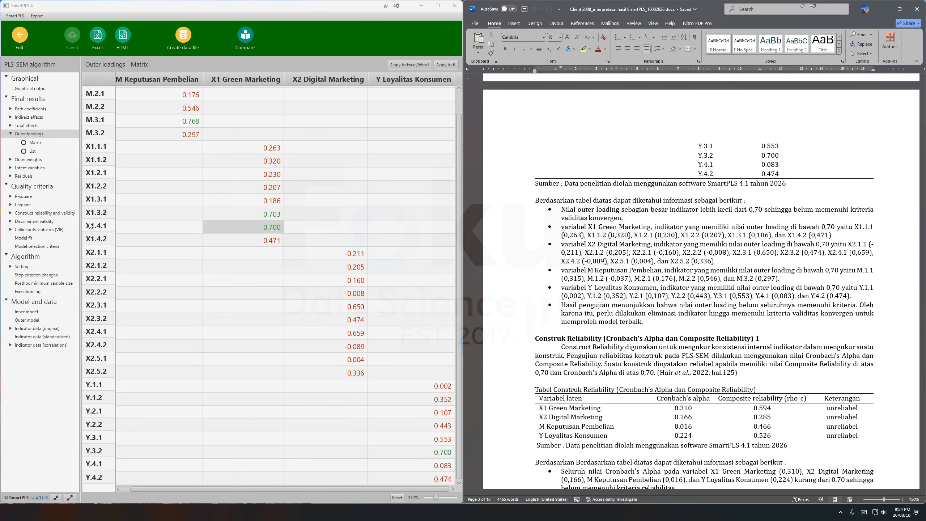
Open the construct reliability and validity overview in SmartPLS and examine Cronbach's alpha, composite reliability and AVE for every construct.
{"action": "left_click", "coordinate": [60, 213]}
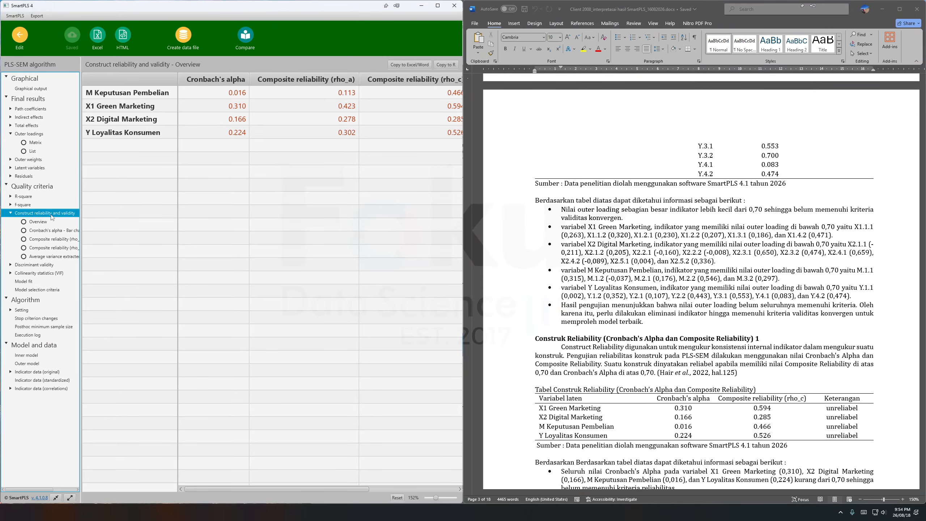
{"action": "scroll", "coordinate": [269, 208], "scroll_direction": "right", "scroll_amount": 5}
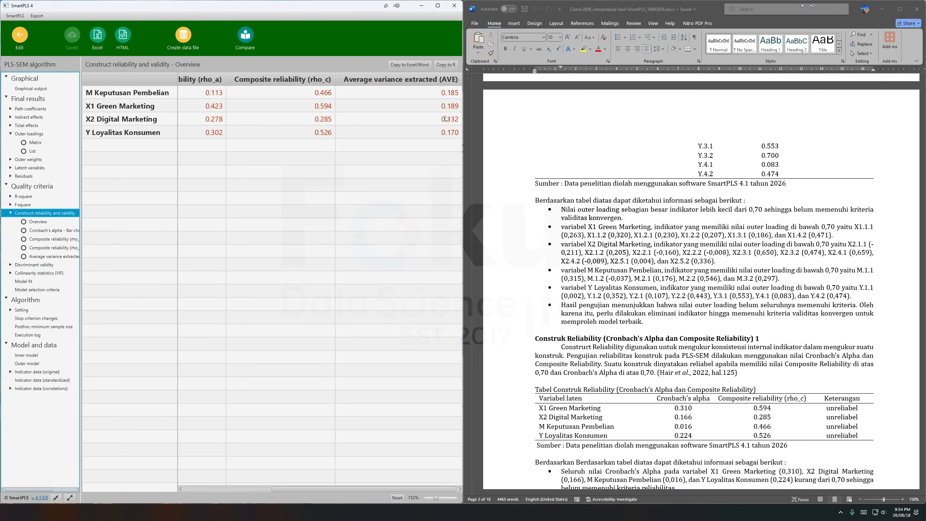
{"action": "scroll", "coordinate": [385, 181], "scroll_direction": "left", "scroll_amount": 5}
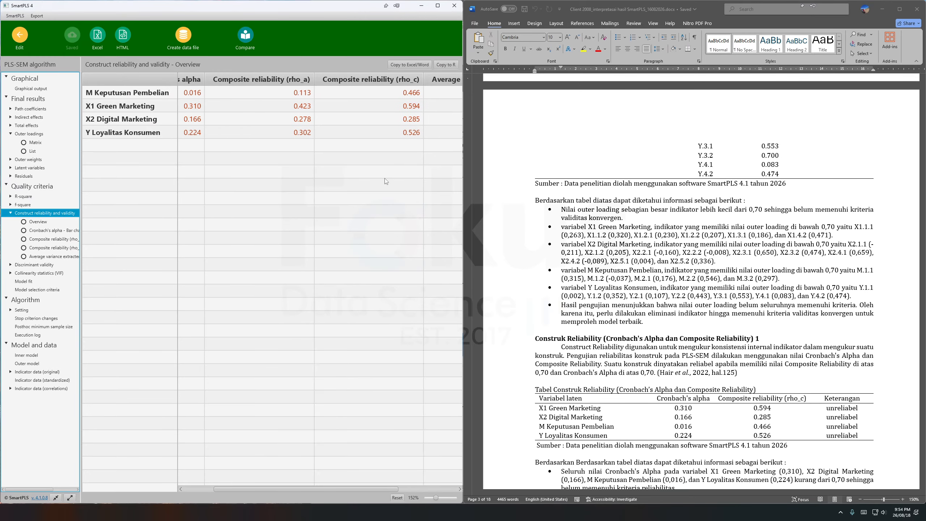
In the Word document's construct reliability table, move the border before the Cronbach's alpha column slightly left.
{"action": "scroll", "coordinate": [640, 282], "scroll_direction": "down", "scroll_amount": 5}
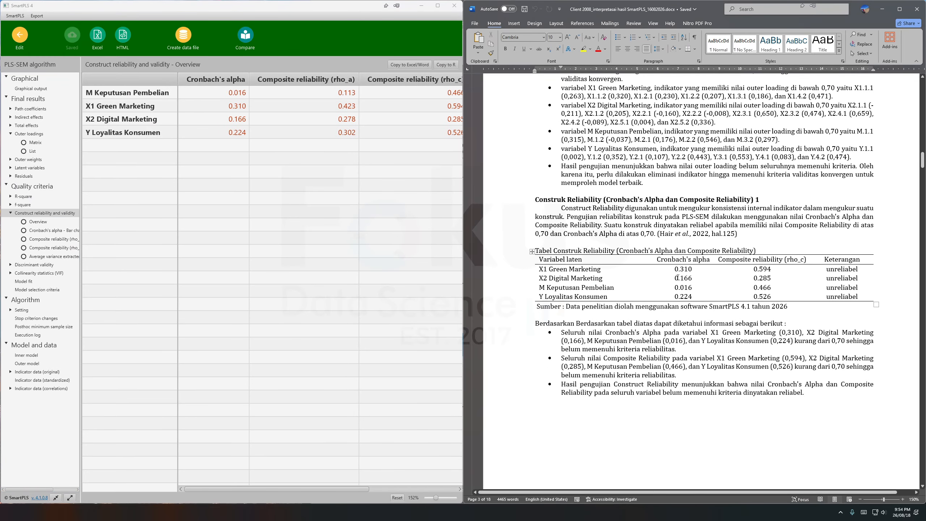
{"action": "left_click", "coordinate": [677, 278]}
{"action": "left_click_drag", "start_coordinate": [652, 260], "coordinate": [644, 260]}
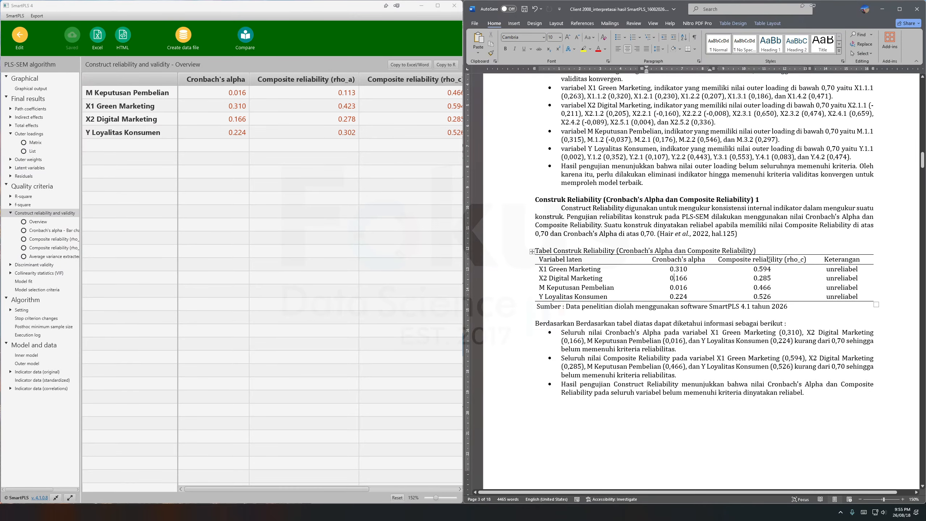
Compare the Cronbach's alpha and composite reliability (rho_c) values in the Word table with those in the SmartPLS overview.
{"action": "left_click_drag", "start_coordinate": [769, 259], "coordinate": [777, 278]}
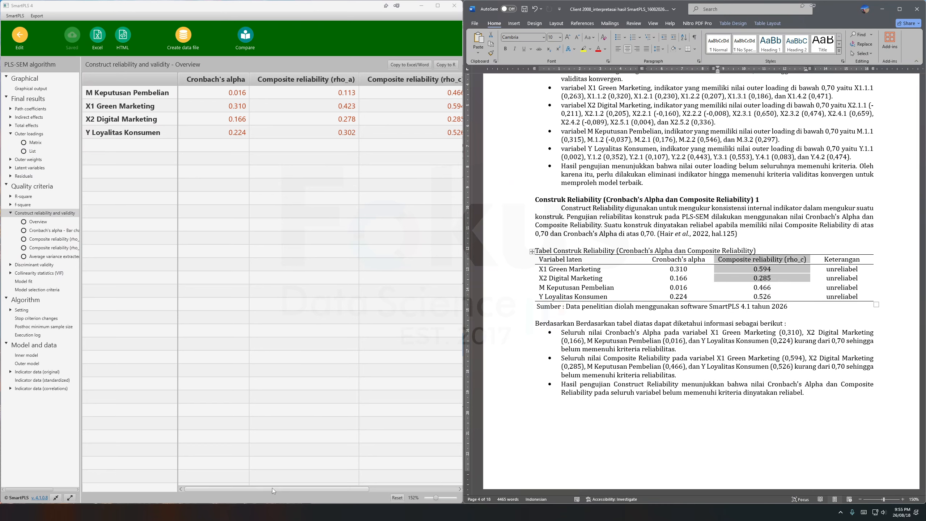
{"action": "left_click_drag", "start_coordinate": [271, 489], "coordinate": [298, 489]}
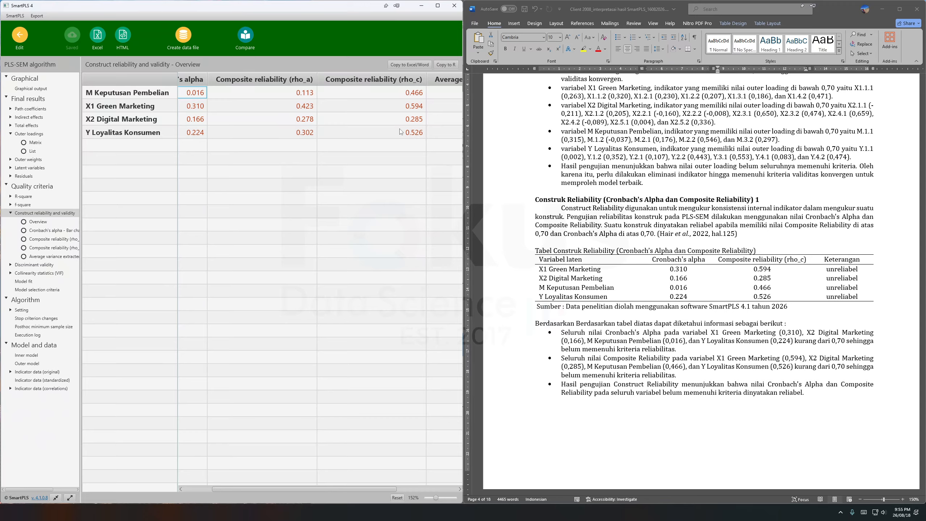
{"action": "left_click", "coordinate": [660, 260]}
{"action": "left_click", "coordinate": [732, 259]}
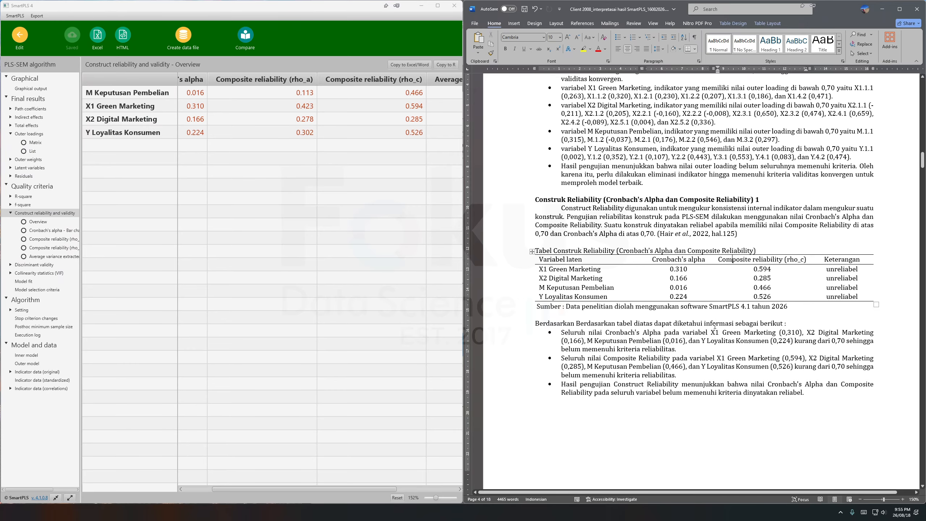
{"action": "scroll", "coordinate": [715, 326], "scroll_direction": "down", "scroll_amount": 6}
{"action": "scroll", "coordinate": [716, 324], "scroll_direction": "up", "scroll_amount": 6}
{"action": "scroll", "coordinate": [247, 197], "scroll_direction": "left", "scroll_amount": 2}
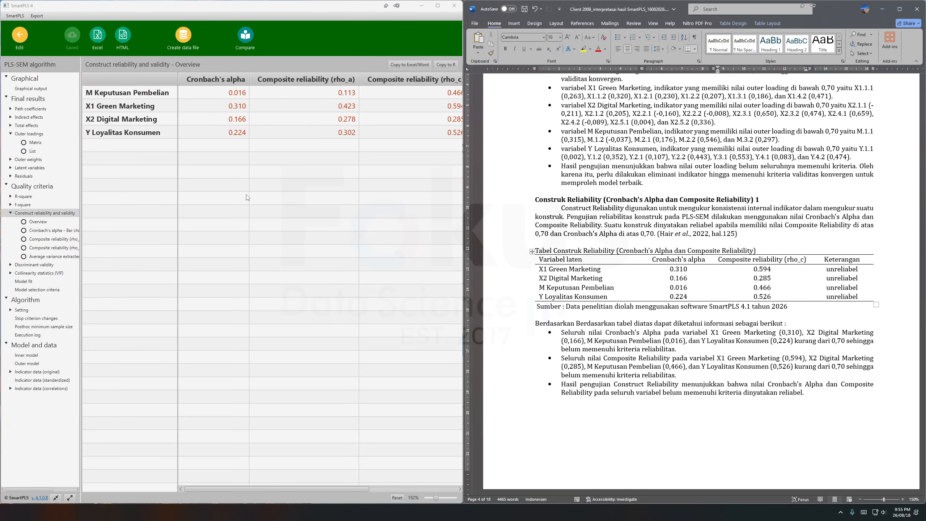
Review the outer loadings matrix again, then go over Cronbach's alpha, composite reliability and AVE in the construct reliability and validity overview.
{"action": "left_click", "coordinate": [37, 134]}
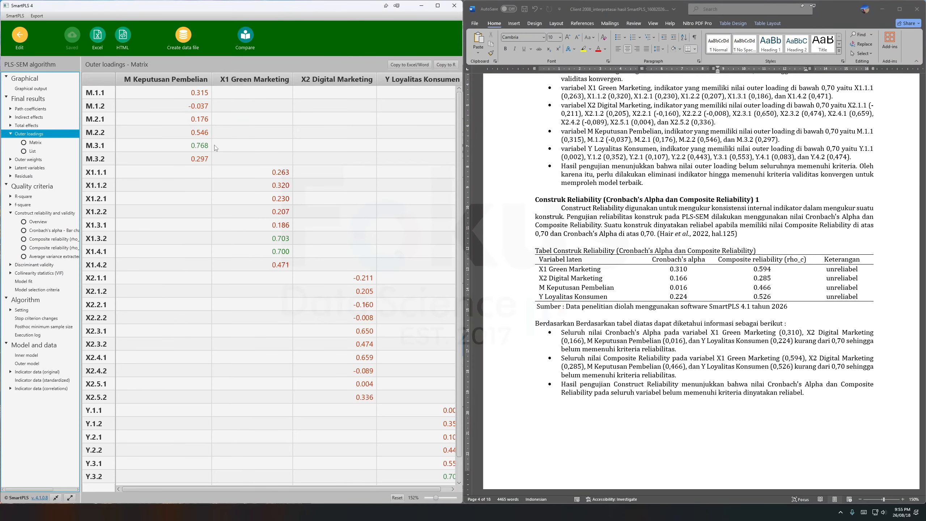
{"action": "scroll", "coordinate": [287, 178], "scroll_direction": "down", "scroll_amount": 1}
{"action": "left_click_drag", "start_coordinate": [309, 487], "coordinate": [346, 490]}
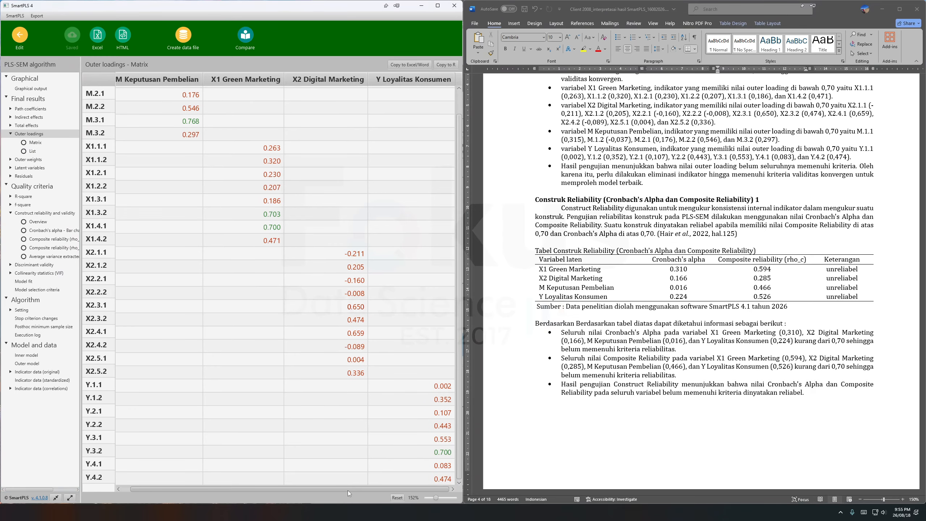
{"action": "scroll", "coordinate": [235, 168], "scroll_direction": "up", "scroll_amount": 1}
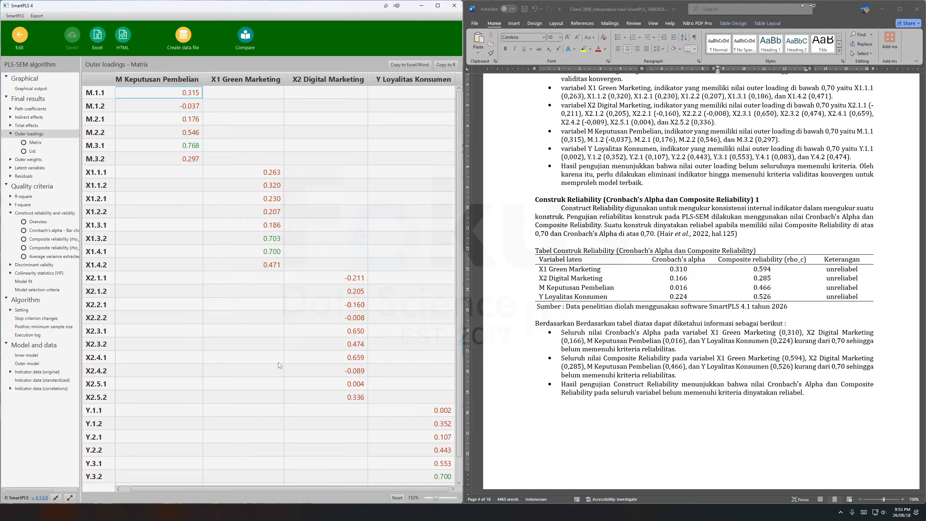
{"action": "left_click", "coordinate": [50, 213]}
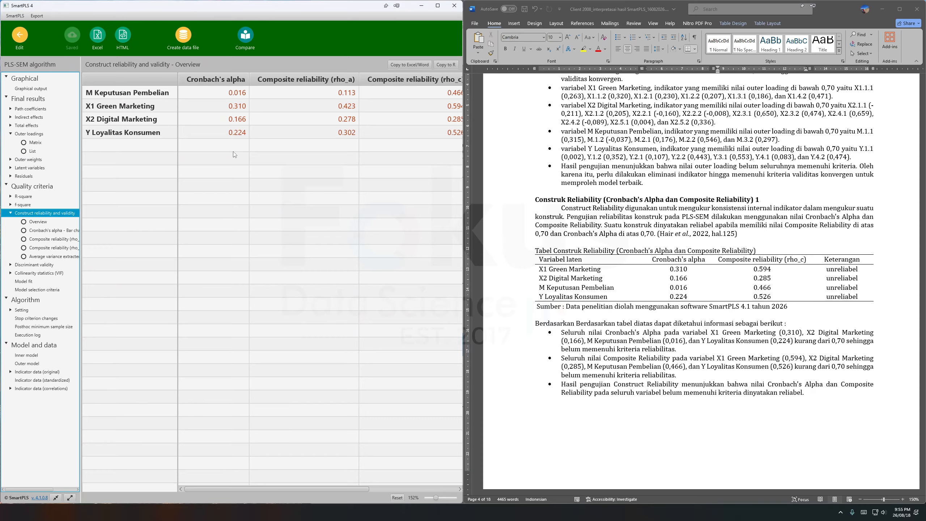
{"action": "scroll", "coordinate": [308, 256], "scroll_direction": "right", "scroll_amount": 5}
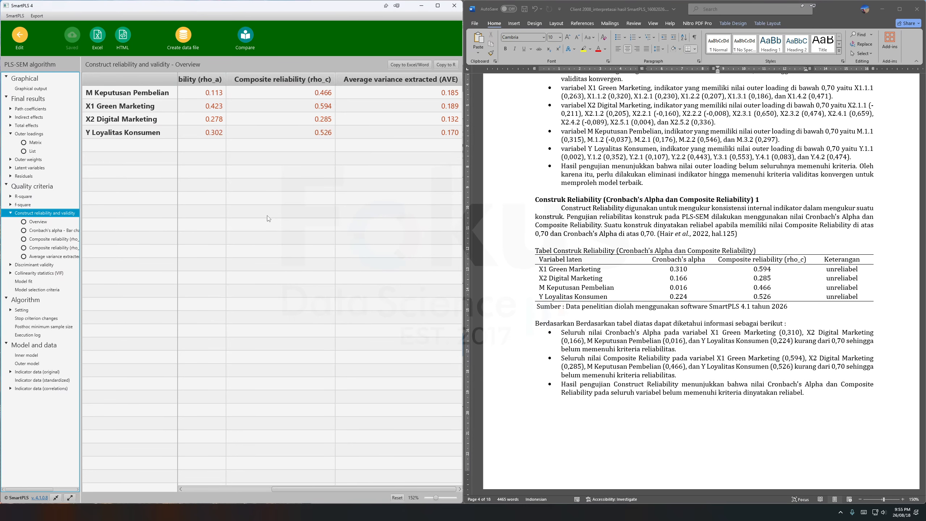
{"action": "scroll", "coordinate": [268, 219], "scroll_direction": "left", "scroll_amount": 5}
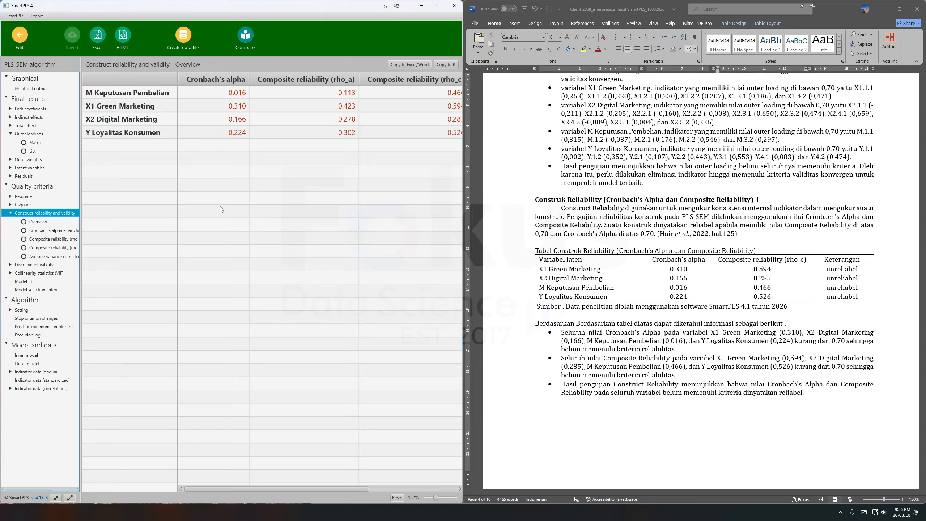
Return to the workspace and duplicate Model 1 in the contoh project as "Model 2 eliminasi".
{"action": "left_click", "coordinate": [20, 35]}
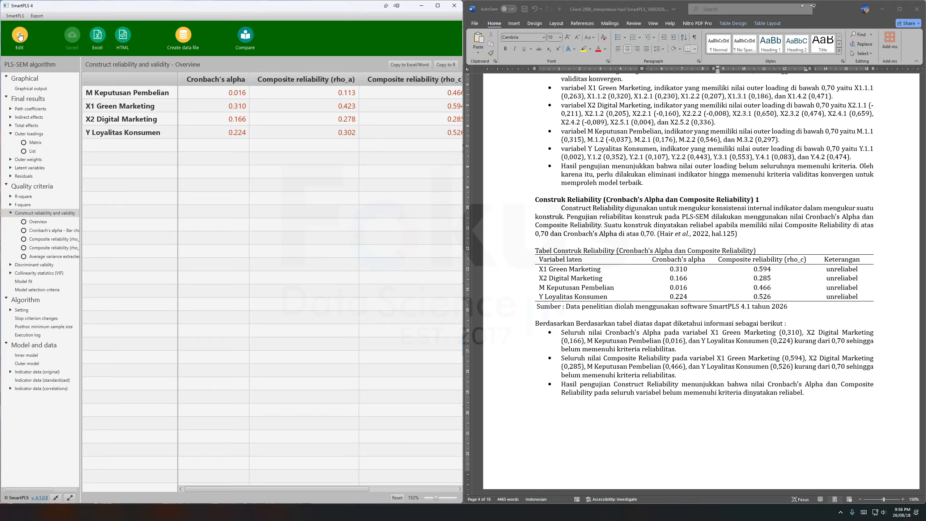
{"action": "left_click", "coordinate": [20, 35]}
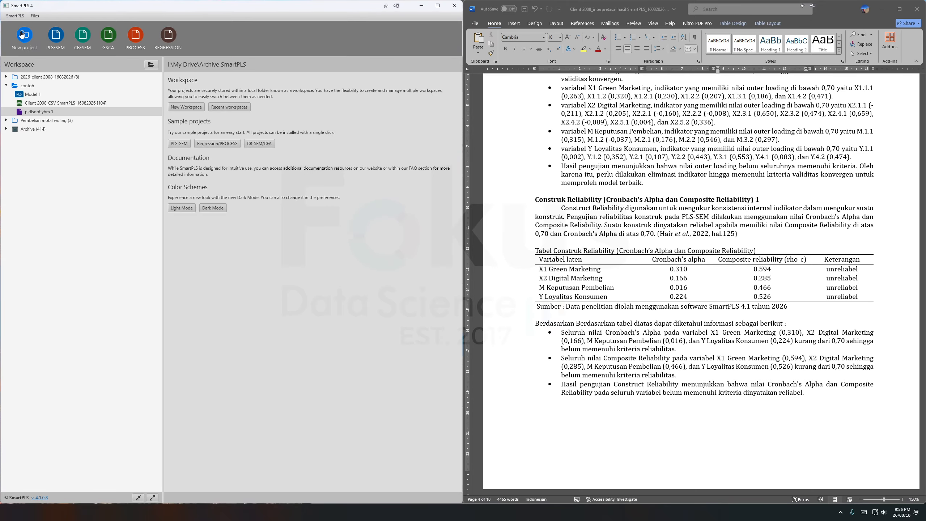
{"action": "left_click", "coordinate": [30, 94]}
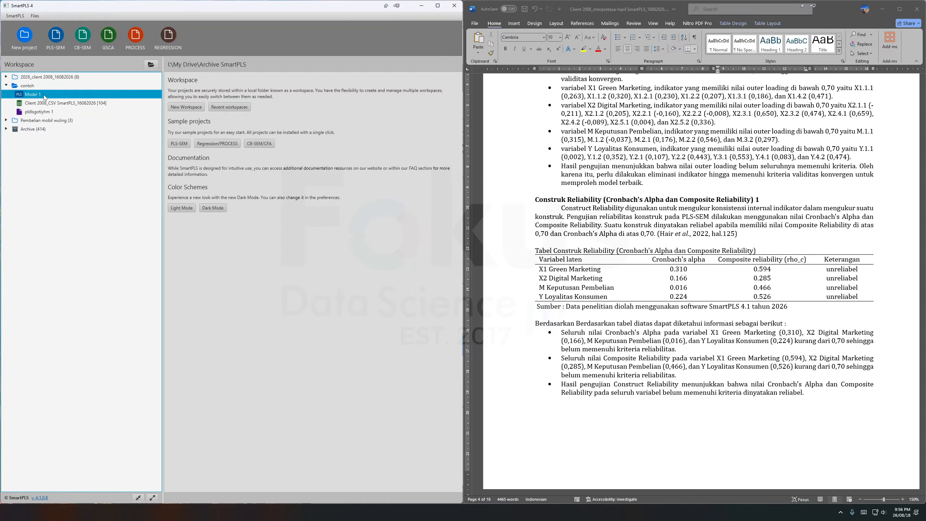
{"action": "right_click", "coordinate": [45, 96]}
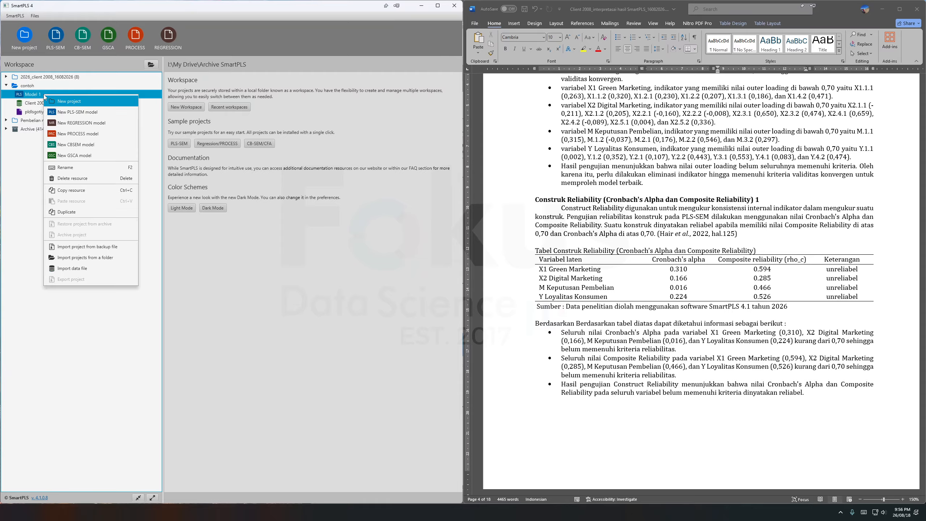
{"action": "left_click", "coordinate": [75, 212]}
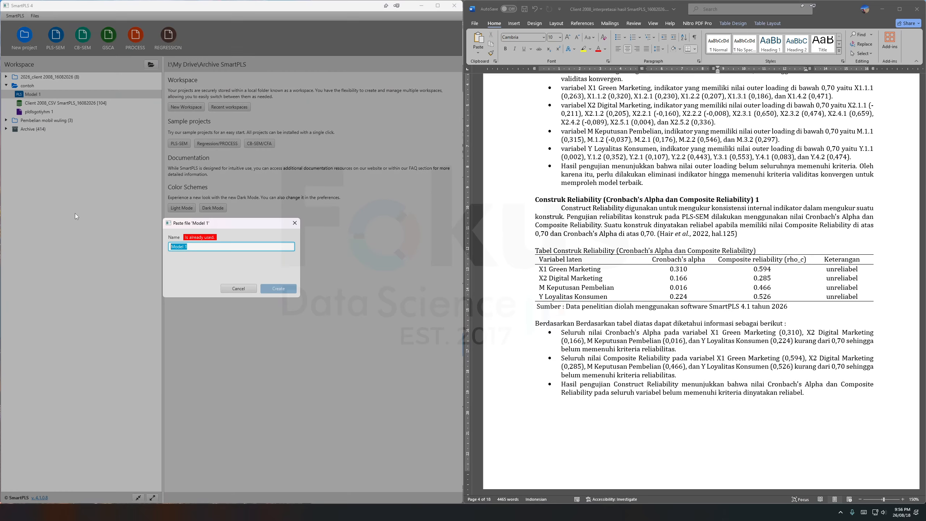
{"action": "left_click", "coordinate": [203, 247]}
{"action": "key", "text": "BackSpace"}
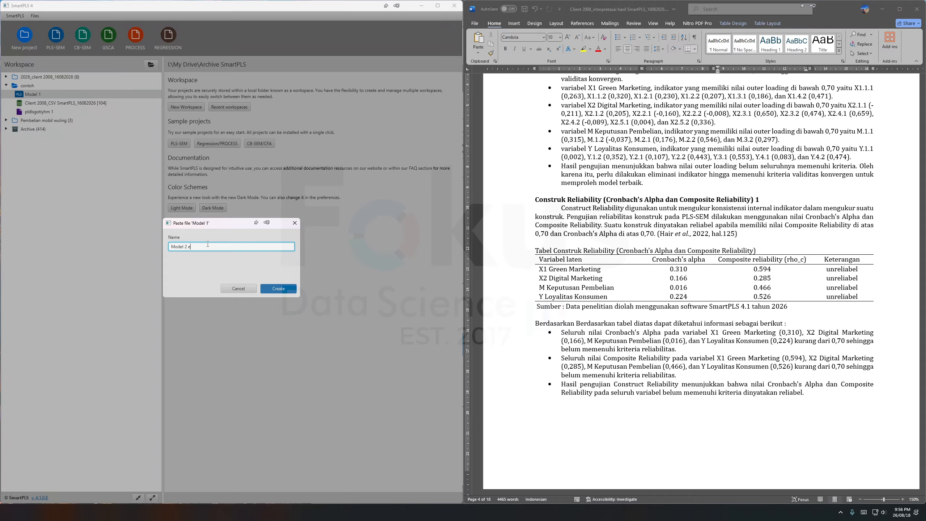
{"action": "type", "text": "2 eliminasi"}
{"action": "left_click", "coordinate": [277, 291]}
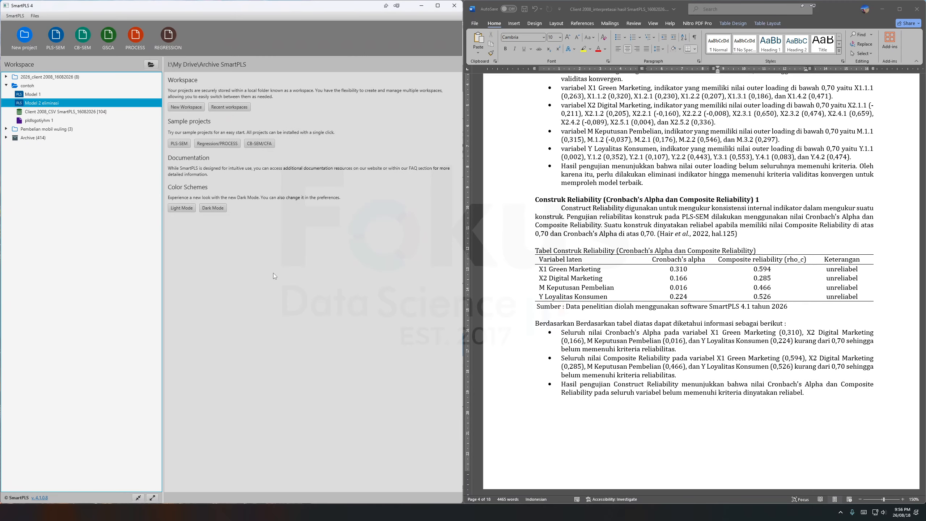
Open Model 2 eliminasi and run the PLS-SEM algorithm on it with the report opened.
{"action": "double_click", "coordinate": [49, 105]}
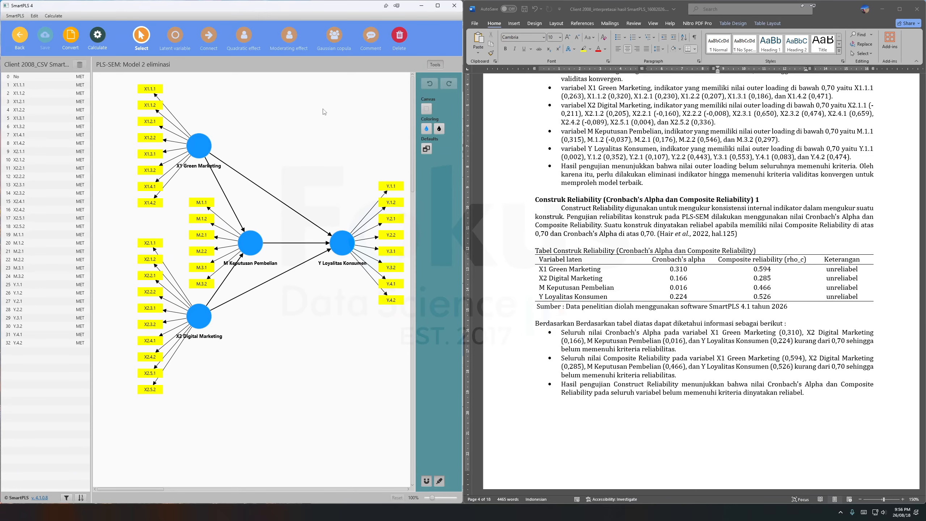
{"action": "left_click", "coordinate": [105, 39]}
{"action": "left_click", "coordinate": [114, 54]}
{"action": "left_click", "coordinate": [308, 372]}
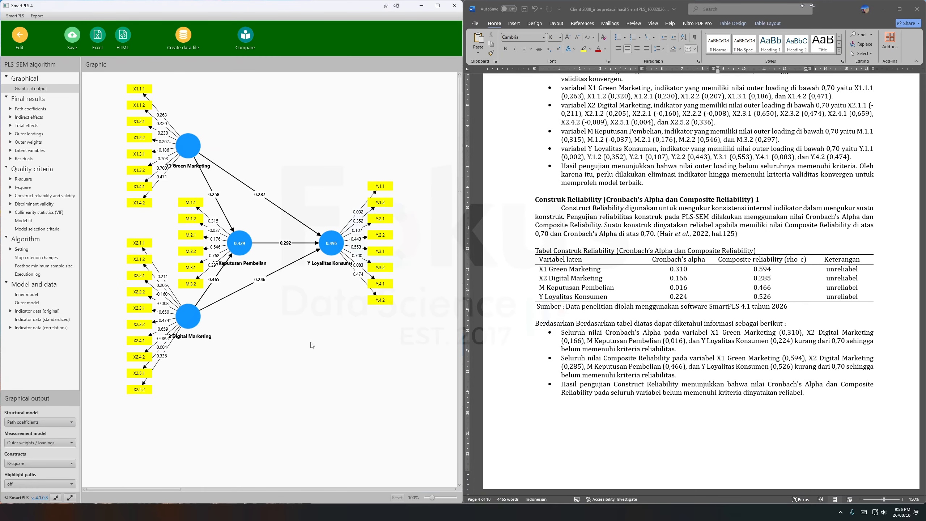
Examine the outer loadings matrix of Model 2 eliminasi for the lowest indicator loading, checking M.1.2 and X2.1.1.
{"action": "left_click", "coordinate": [40, 134]}
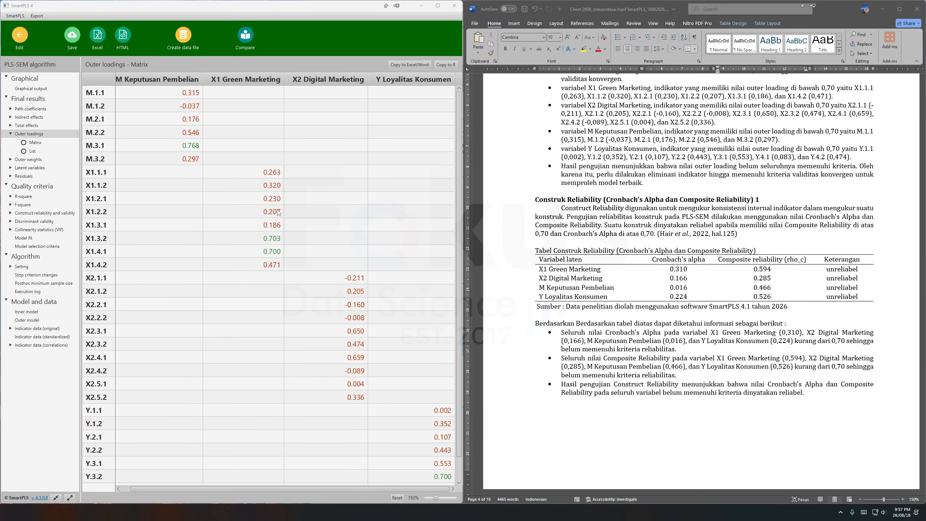
{"action": "scroll", "coordinate": [261, 233], "scroll_direction": "down", "scroll_amount": 1}
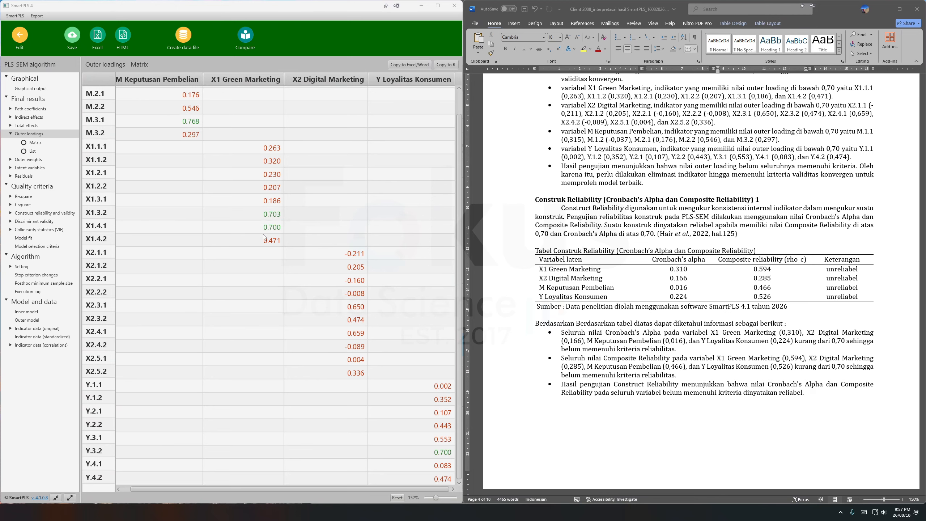
{"action": "mouse_move", "coordinate": [281, 488]}
{"action": "left_mouse_down"}
{"action": "mouse_move", "coordinate": [217, 489]}
{"action": "mouse_move", "coordinate": [294, 490]}
{"action": "left_mouse_up"}
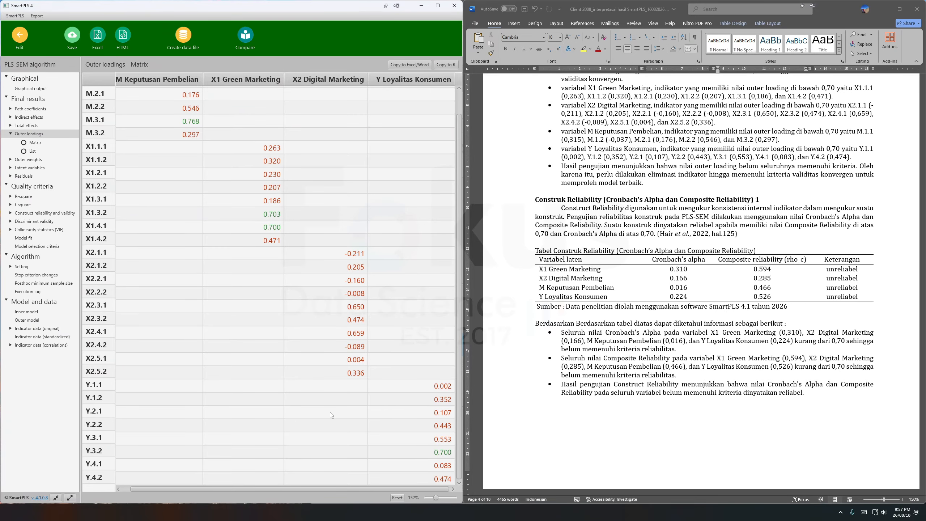
{"action": "scroll", "coordinate": [524, 178], "scroll_direction": "up", "scroll_amount": 10}
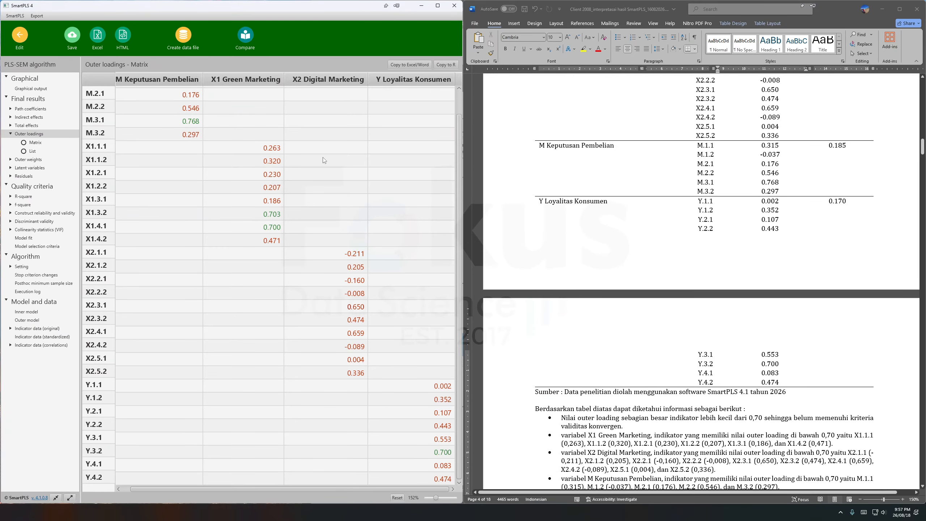
{"action": "scroll", "coordinate": [345, 323], "scroll_direction": "up", "scroll_amount": 1}
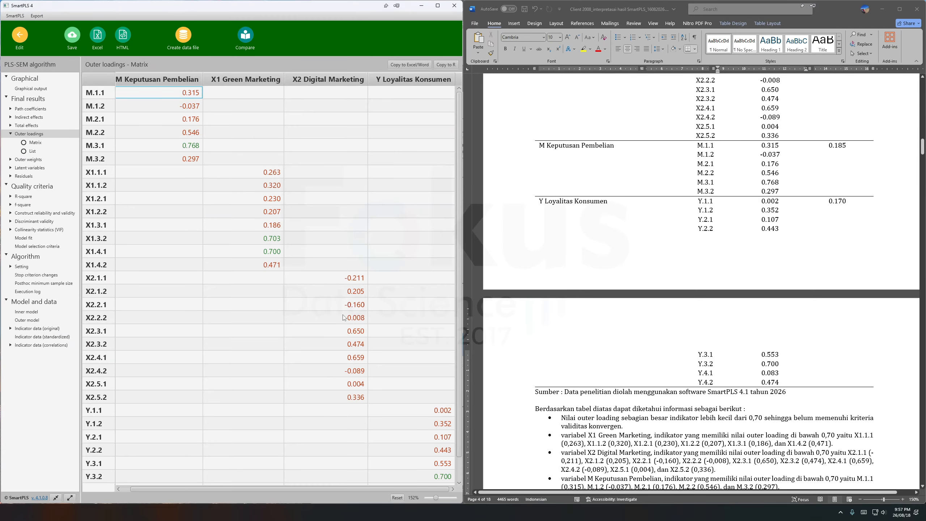
{"action": "left_click", "coordinate": [188, 105]}
{"action": "scroll", "coordinate": [388, 290], "scroll_direction": "down", "scroll_amount": 1}
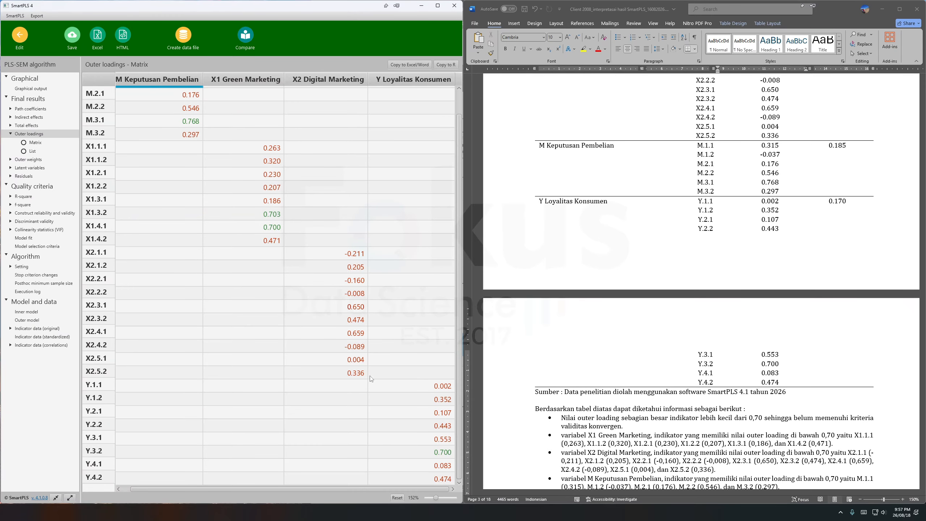
{"action": "left_click", "coordinate": [95, 256]}
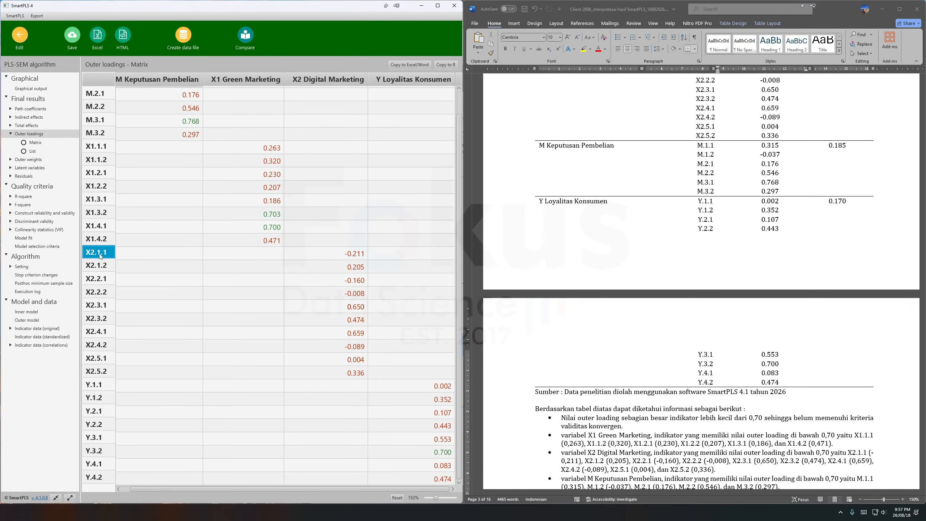
{"action": "left_click", "coordinate": [351, 258]}
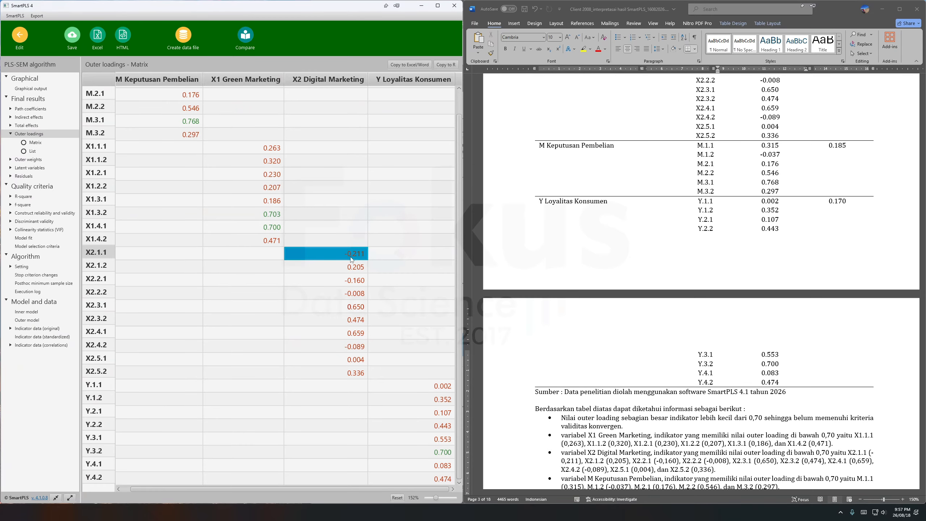
{"action": "scroll", "coordinate": [349, 333], "scroll_direction": "up", "scroll_amount": 1}
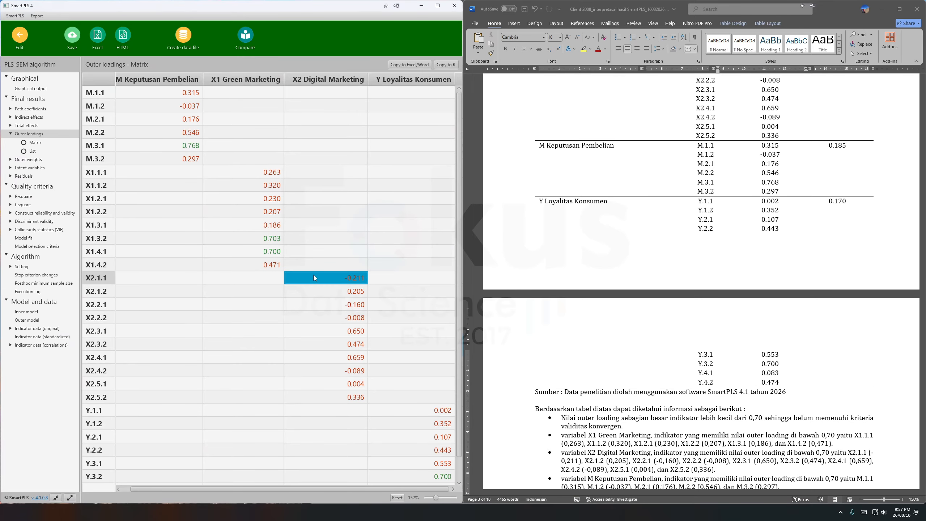
Return to the Model 2 eliminasi diagram and delete indicator X2.1.1 from X2 Digital Marketing.
{"action": "left_click", "coordinate": [20, 40]}
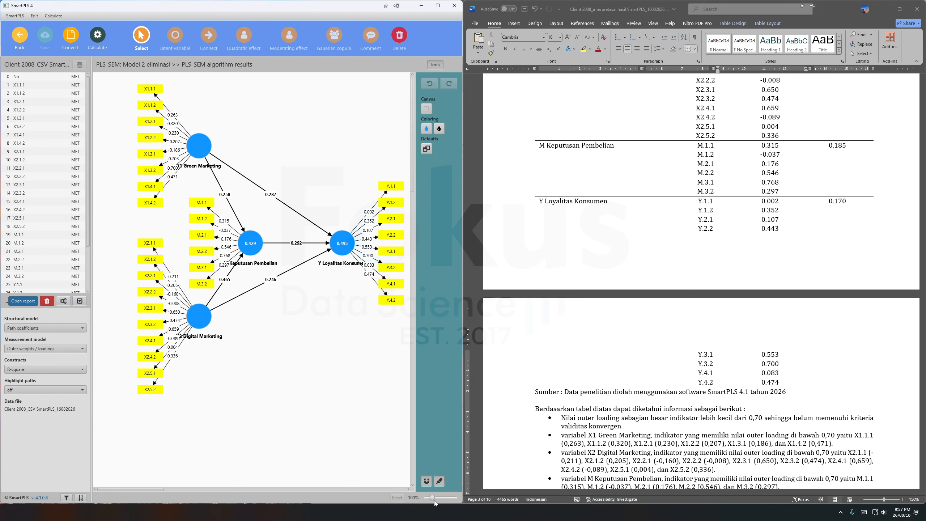
{"action": "scroll", "coordinate": [434, 498], "scroll_direction": "up", "scroll_amount": 2}
{"action": "left_click", "coordinate": [164, 267]}
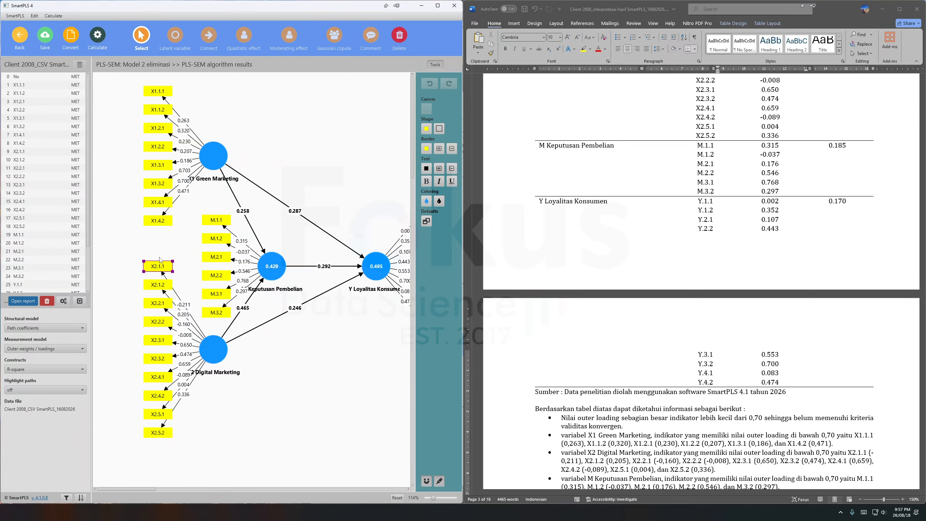
{"action": "key", "text": "Delete"}
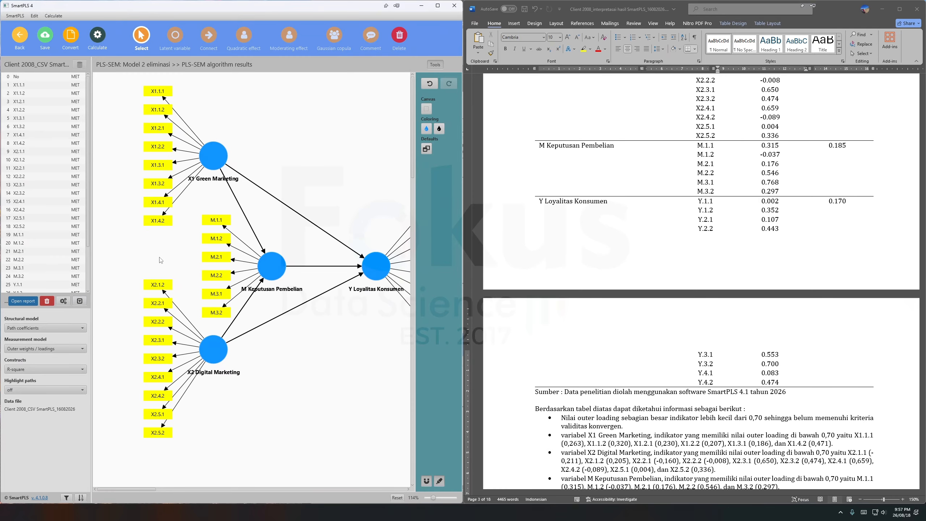
Realign the remaining X2 Digital Marketing indicators on the left side of the construct and save the model.
{"action": "left_click", "coordinate": [215, 350]}
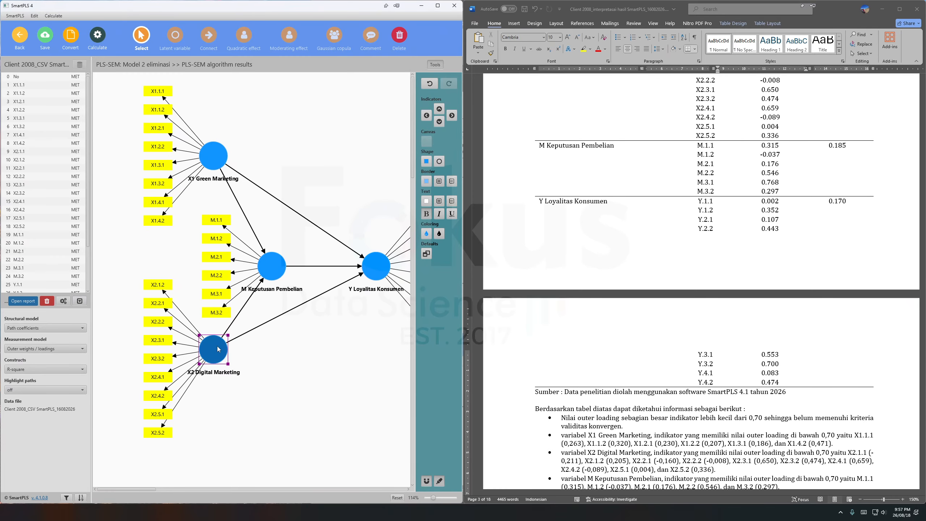
{"action": "left_click", "coordinate": [427, 115]}
{"action": "left_click", "coordinate": [45, 37]}
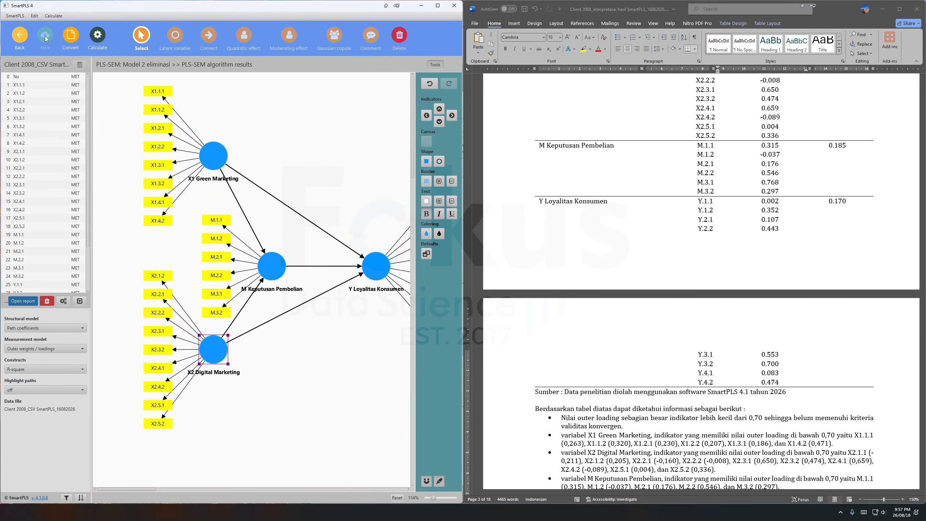
Recalculate the reduced model with the PLS-SEM algorithm, using the Path weighting scheme, Standardized results and Default initial weights.
{"action": "left_click", "coordinate": [98, 36]}
{"action": "left_click", "coordinate": [122, 53]}
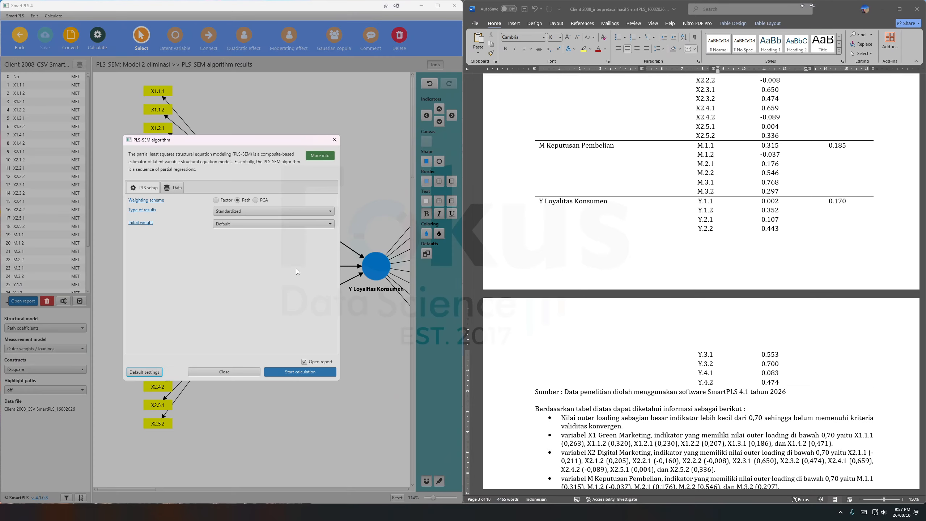
{"action": "left_click", "coordinate": [327, 372]}
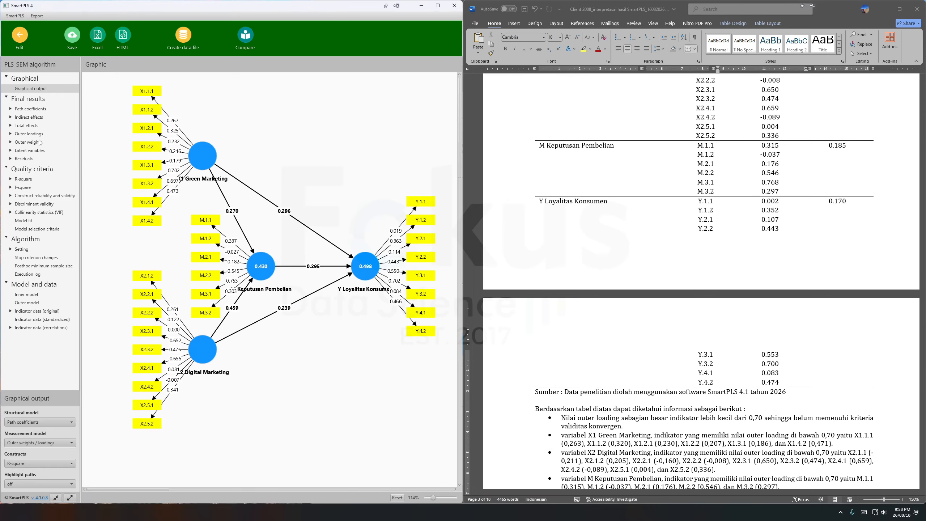
Examine the recalculated outer loadings matrix for the lowest indicator and mark the X2.2.1 loading under X2 Digital Marketing.
{"action": "left_click", "coordinate": [40, 135]}
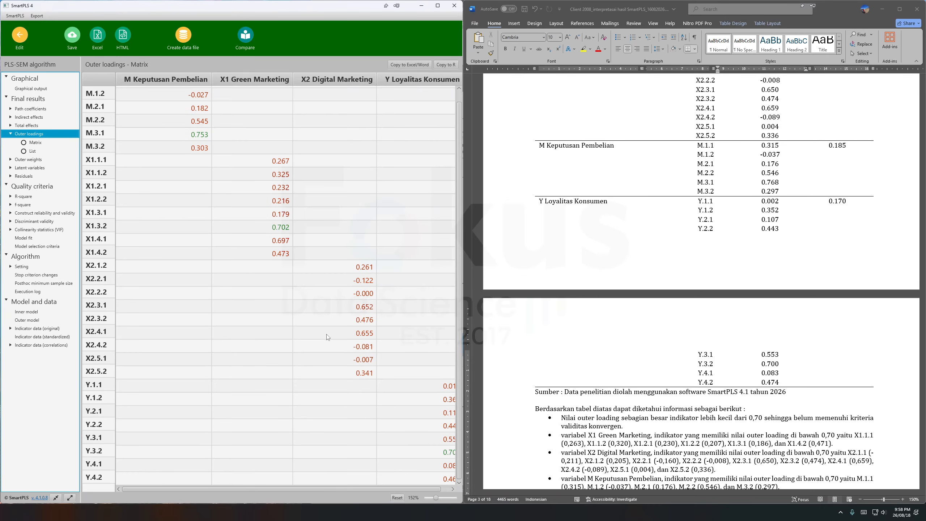
{"action": "scroll", "coordinate": [334, 372], "scroll_direction": "right", "scroll_amount": 1}
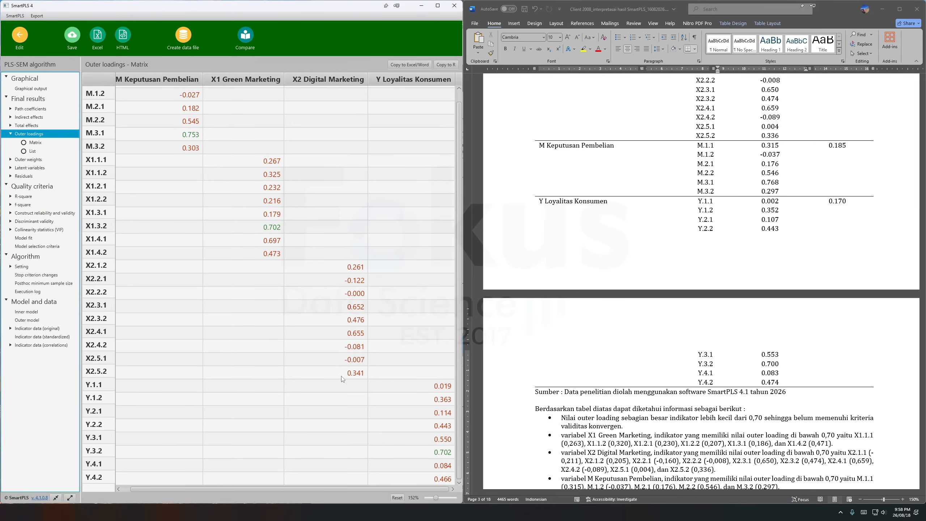
{"action": "scroll", "coordinate": [333, 375], "scroll_direction": "up", "scroll_amount": 1}
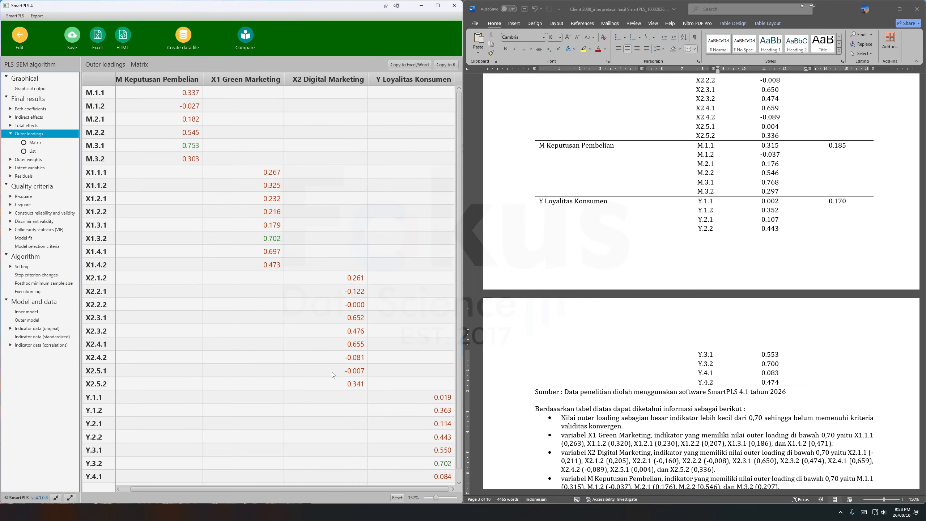
{"action": "left_click", "coordinate": [359, 292]}
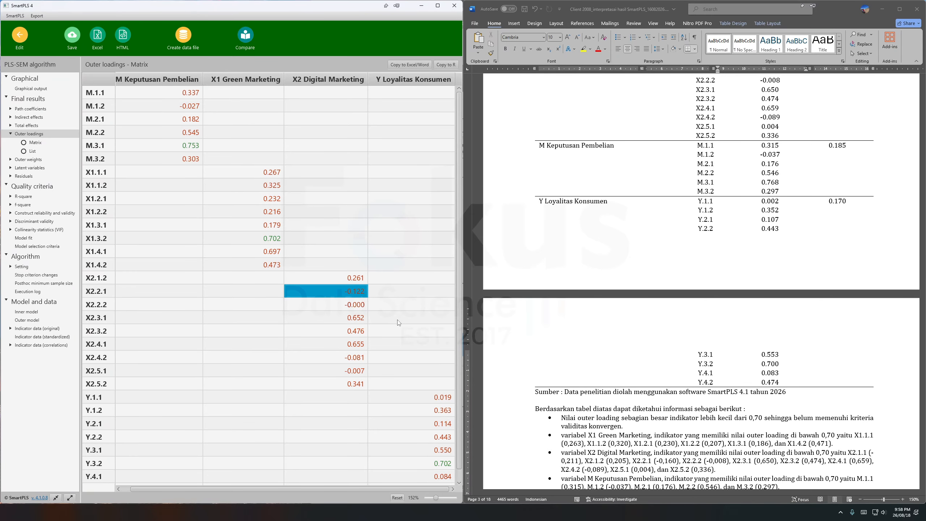
Return to the Model 2 eliminasi diagram and delete indicator X2.2.1 from X2 Digital Marketing.
{"action": "scroll", "coordinate": [399, 324], "scroll_direction": "down", "scroll_amount": 1}
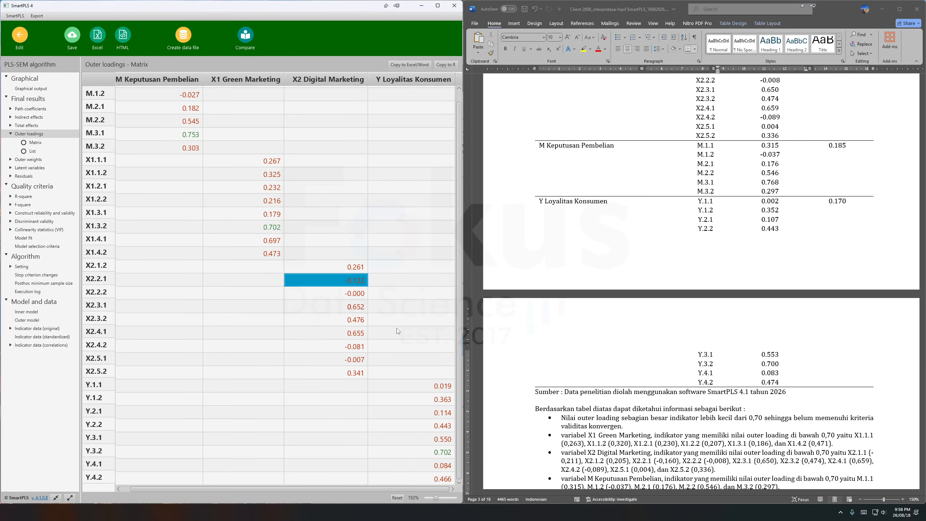
{"action": "scroll", "coordinate": [399, 331], "scroll_direction": "up", "scroll_amount": 1}
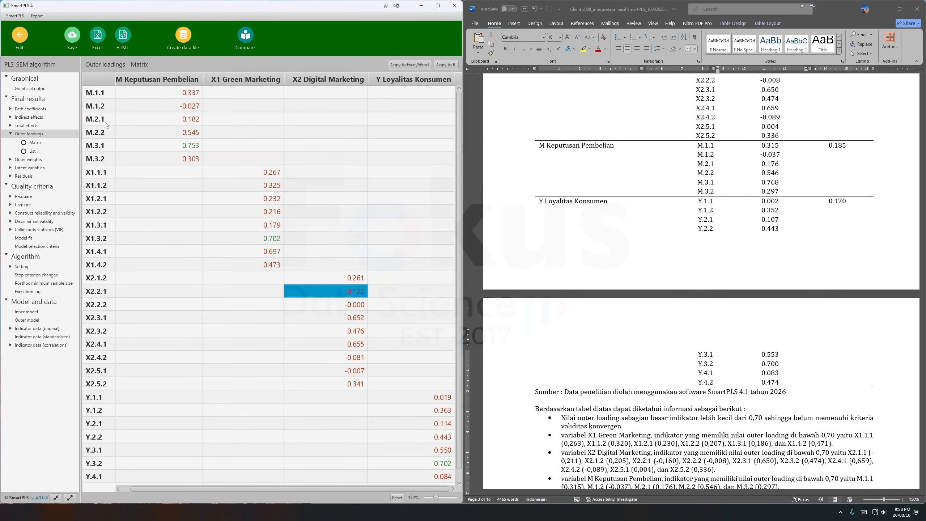
{"action": "left_click", "coordinate": [19, 35]}
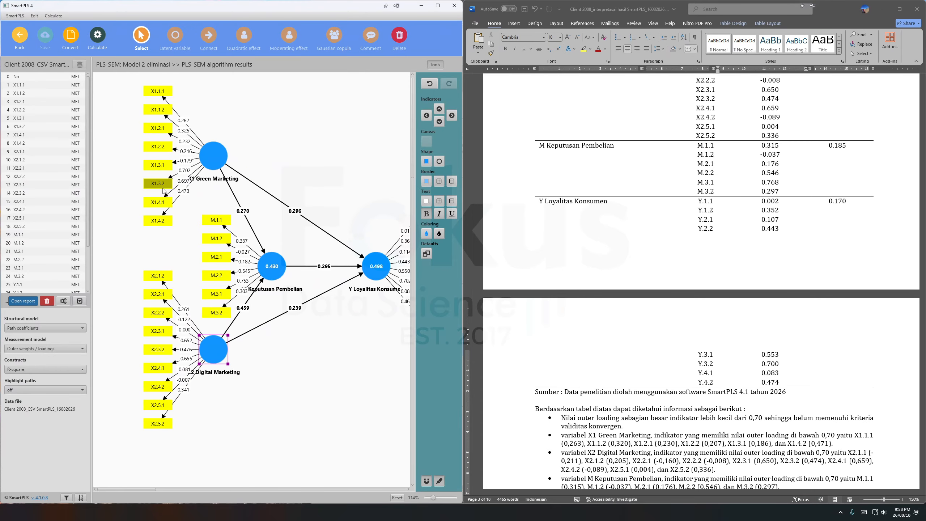
{"action": "left_click", "coordinate": [161, 297]}
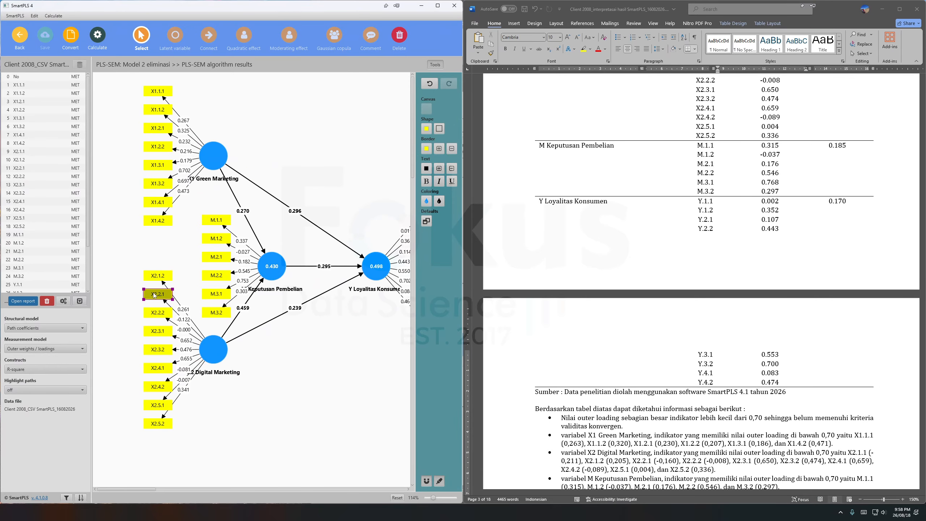
{"action": "key", "text": "Delete"}
Close the gap by realigning the X2 Digital Marketing indicators on the construct's left side, and save the model.
{"action": "left_click", "coordinate": [213, 343]}
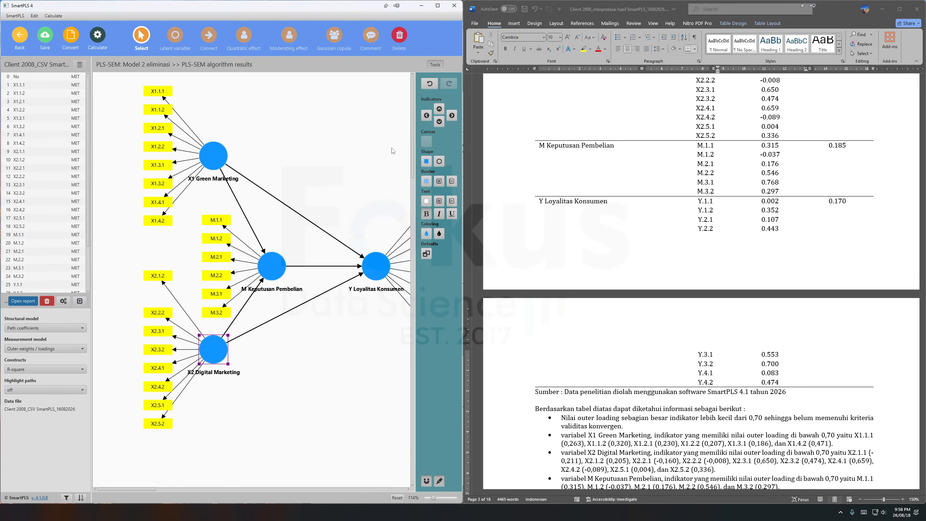
{"action": "left_click", "coordinate": [426, 115]}
{"action": "left_click", "coordinate": [45, 36]}
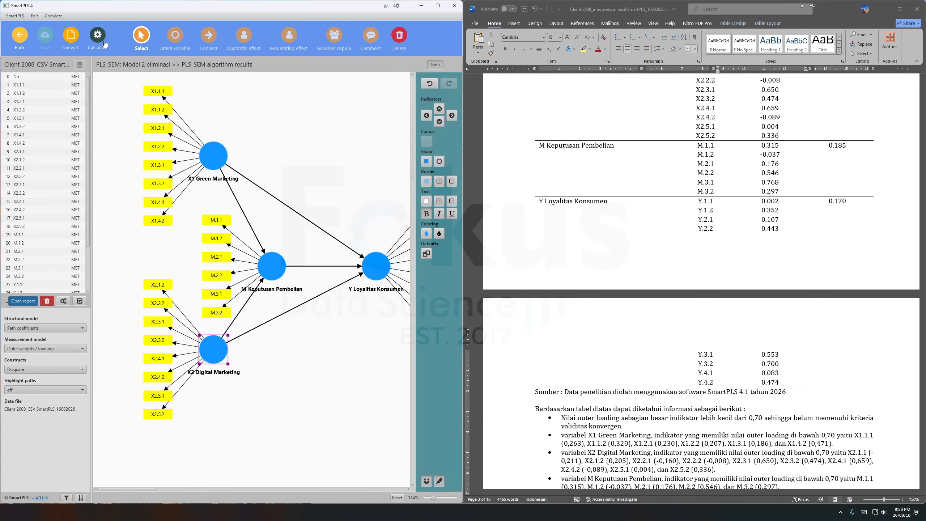
Recalculate Model 2 eliminasi with the PLS-SEM algorithm and open the outer loadings matrix.
{"action": "left_click", "coordinate": [105, 44]}
{"action": "left_click", "coordinate": [125, 78]}
{"action": "left_click", "coordinate": [302, 376]}
{"action": "left_click", "coordinate": [39, 134]}
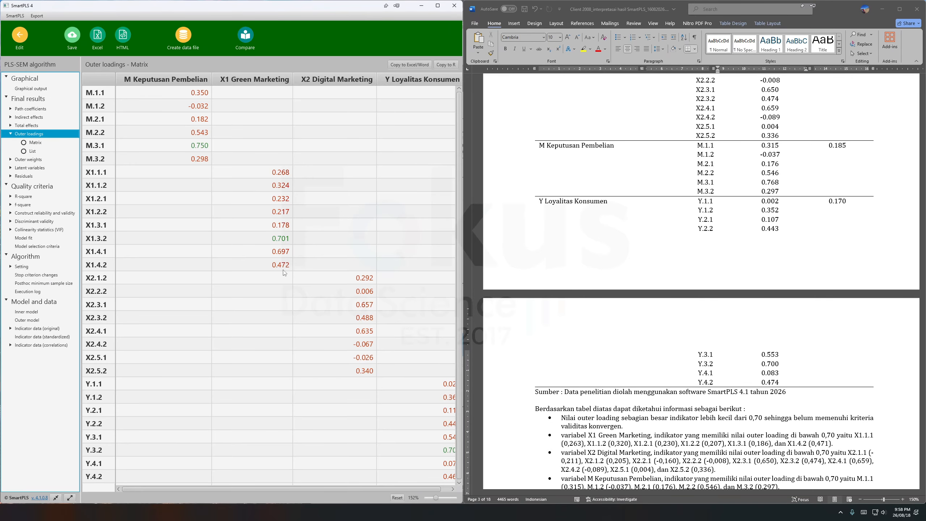
Examine the full outer loadings matrix across all four constructs for the lowest indicator and mark the X2.4.2 loading.
{"action": "left_click_drag", "start_coordinate": [315, 489], "coordinate": [317, 490]}
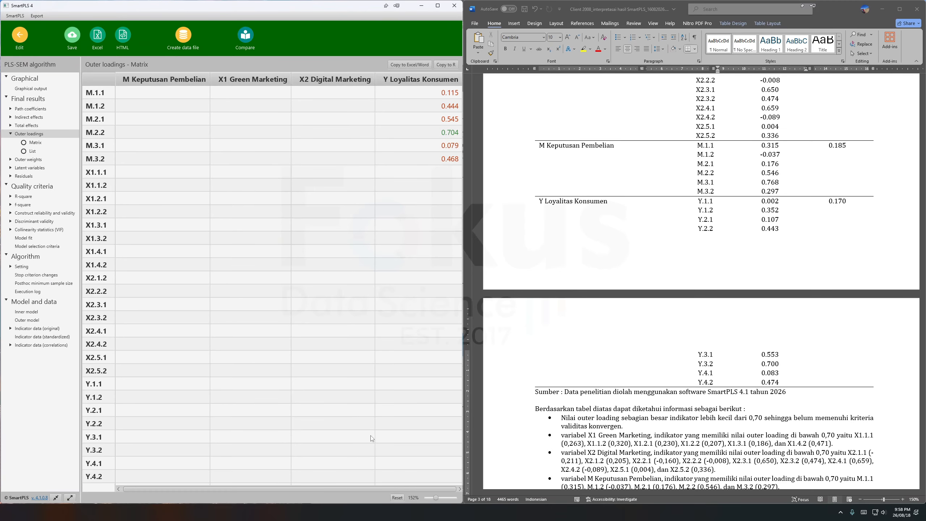
{"action": "left_click_drag", "start_coordinate": [332, 488], "coordinate": [329, 489]}
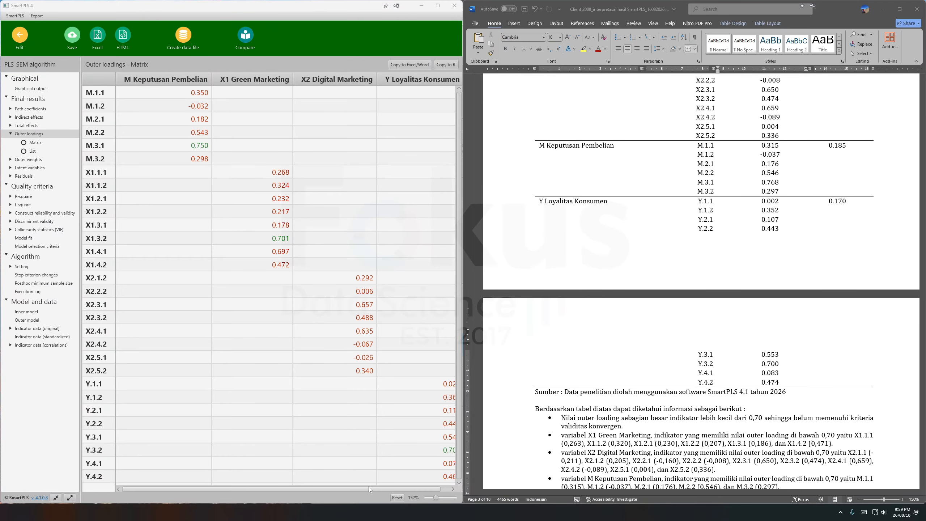
{"action": "left_click_drag", "start_coordinate": [369, 487], "coordinate": [390, 489]}
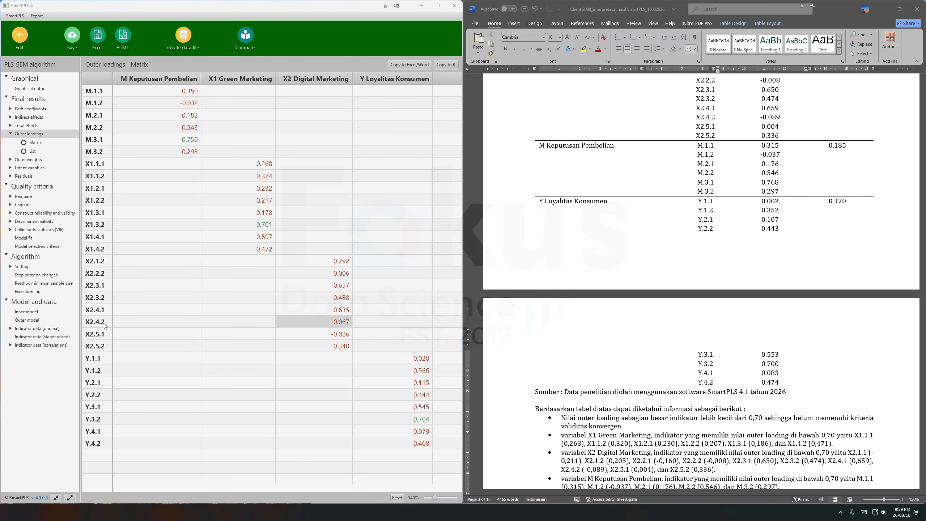
Delete indicator X2.4.2 from X2 Digital Marketing in the diagram and realign the remaining indicators on the construct's left side.
{"action": "left_click", "coordinate": [22, 36]}
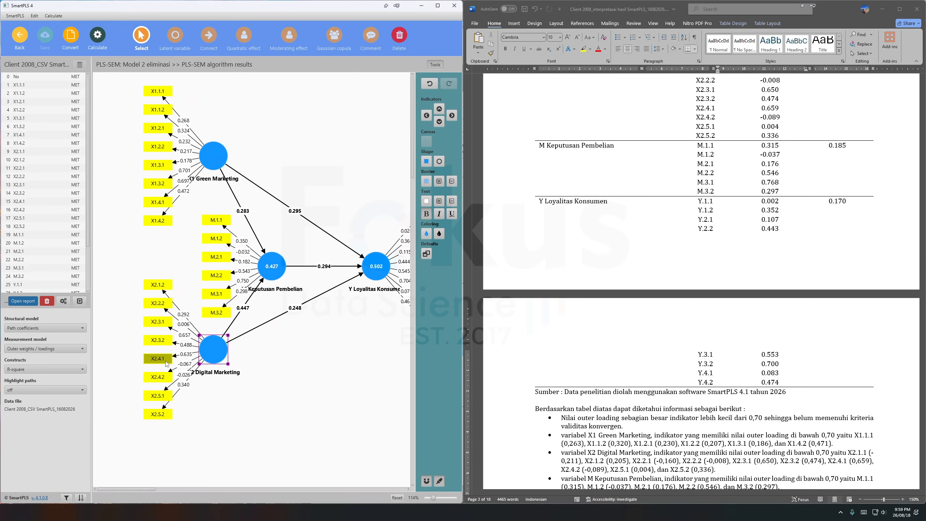
{"action": "left_click", "coordinate": [167, 380]}
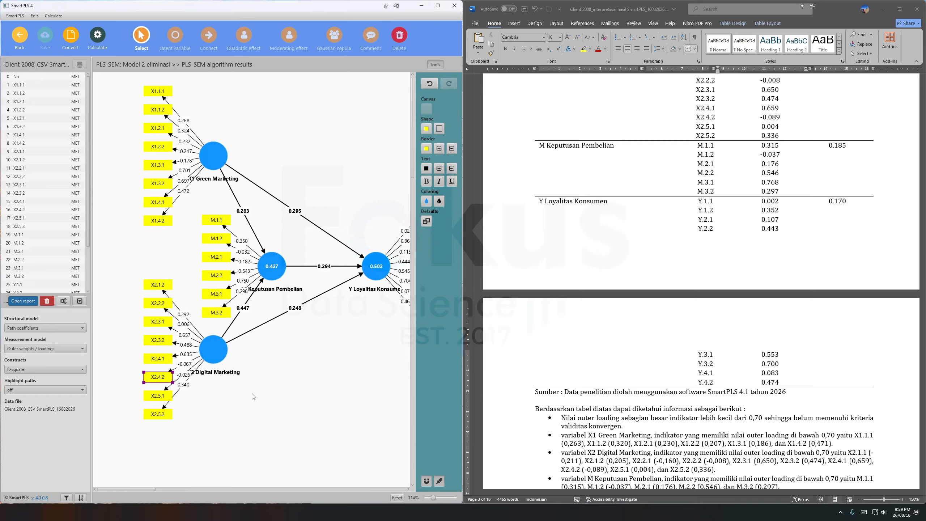
{"action": "key", "text": "Delete"}
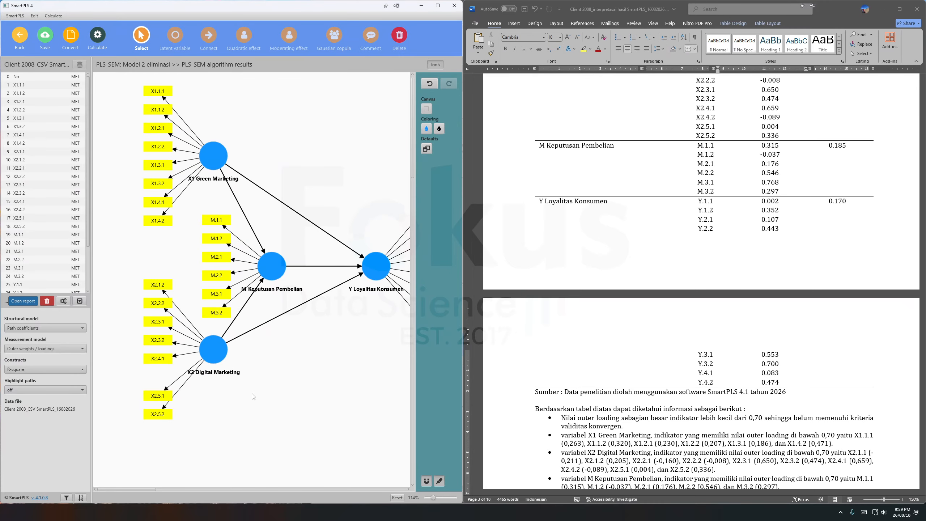
{"action": "left_click", "coordinate": [223, 359]}
{"action": "left_click", "coordinate": [439, 121]}
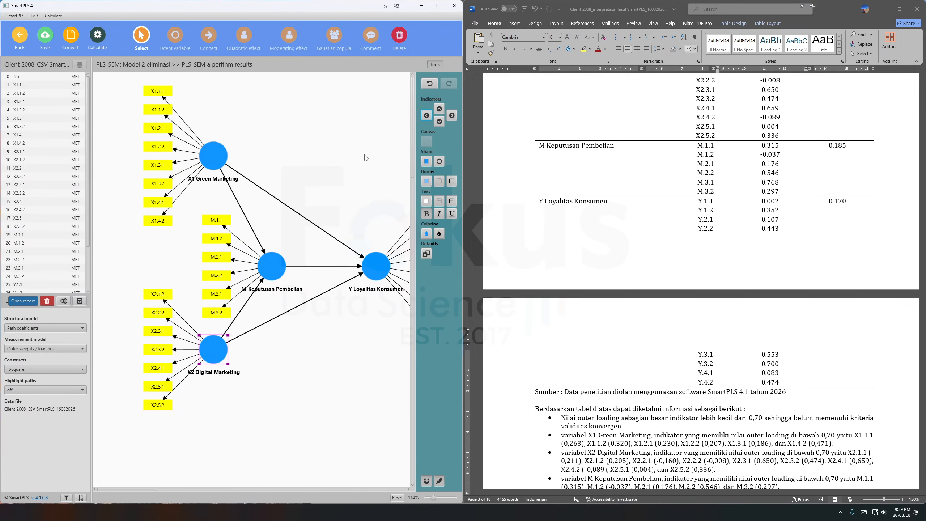
Run the PLS-SEM algorithm on the model without X2.4.2 and open its graphical output.
{"action": "left_click", "coordinate": [98, 35]}
{"action": "left_click", "coordinate": [129, 53]}
{"action": "left_click", "coordinate": [300, 374]}
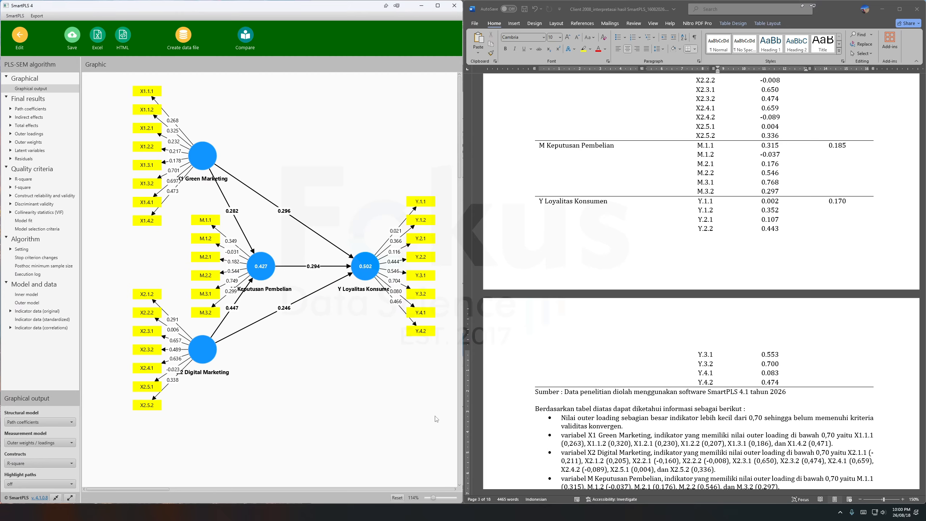
Switch to the Excel workbook, look over the path model and indicator columns on the data sheet, and put the workbook away.
{"action": "key", "text": "alt+Tab"}
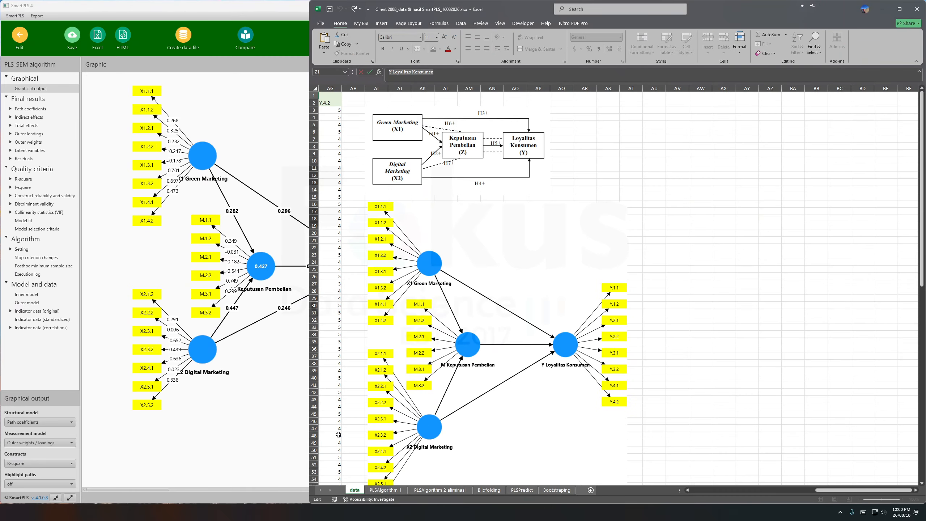
{"action": "left_click_drag", "start_coordinate": [845, 495], "coordinate": [796, 436]}
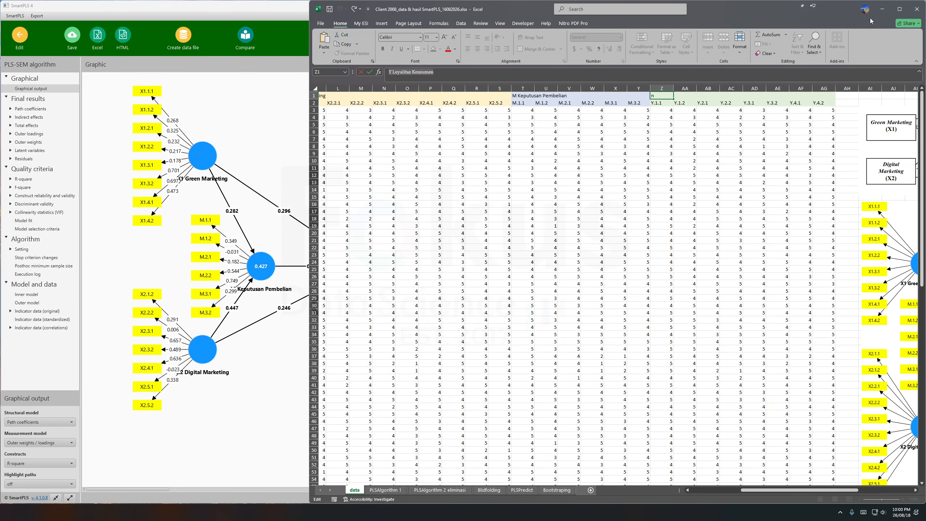
{"action": "left_click", "coordinate": [882, 9]}
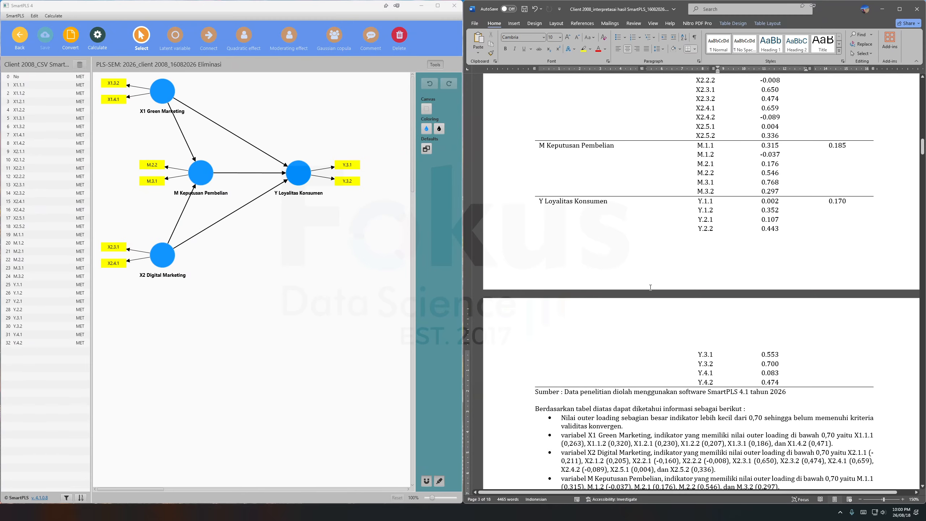
Calculate the final Eliminasi model, reduced to two indicators per construct, with the PLS-SEM algorithm.
{"action": "scroll", "coordinate": [664, 289], "scroll_direction": "up", "scroll_amount": 5}
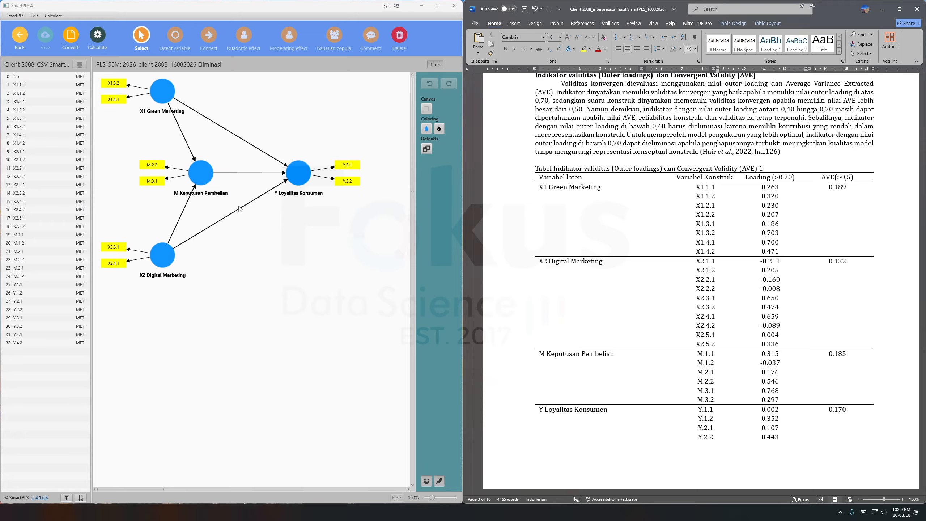
{"action": "left_click", "coordinate": [97, 30]}
{"action": "left_click", "coordinate": [98, 35]}
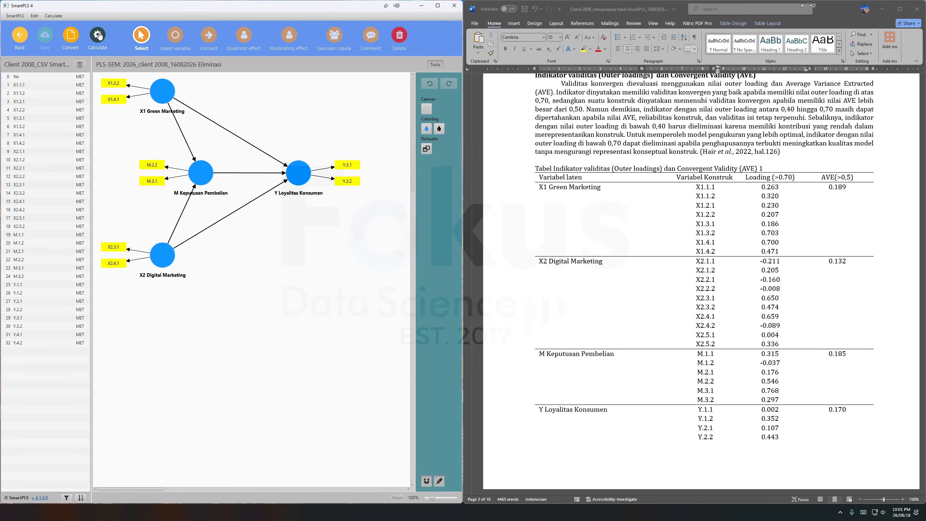
{"action": "left_click", "coordinate": [117, 51]}
{"action": "left_click", "coordinate": [306, 372]}
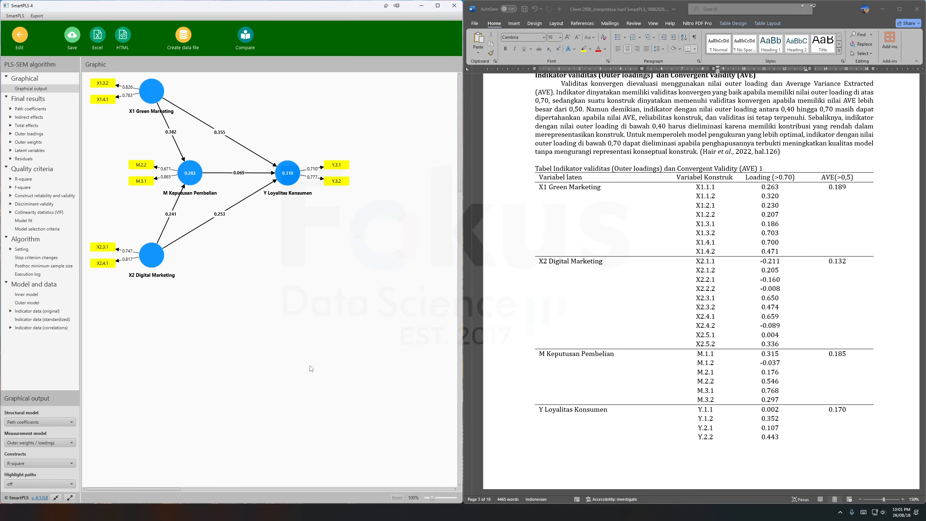
Open the final model's outer loadings matrix, mark the M.2.2 loading, and check it against the loading criteria in the Word report.
{"action": "left_click", "coordinate": [40, 134]}
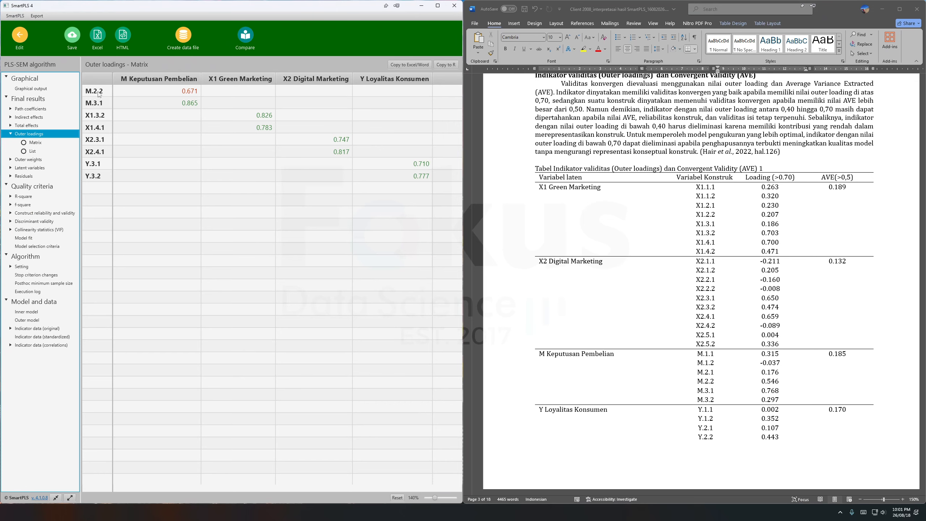
{"action": "left_click", "coordinate": [197, 91]}
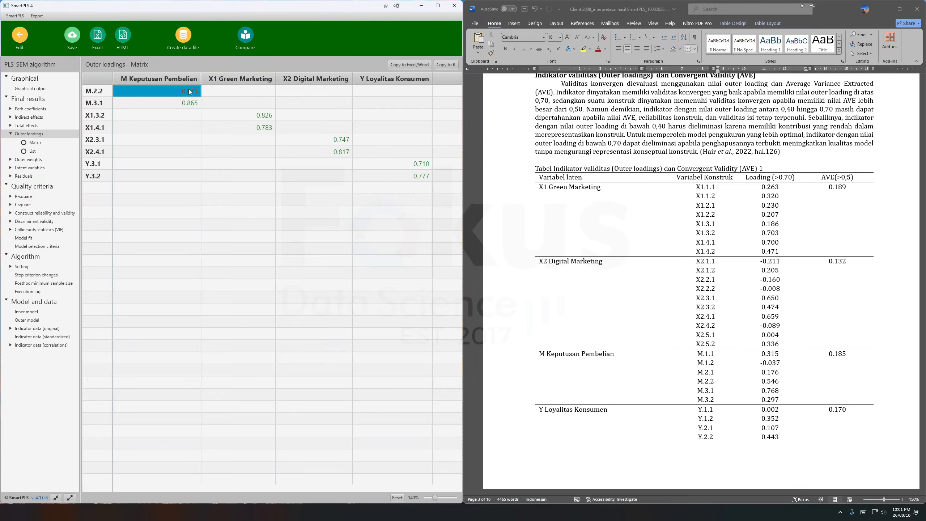
{"action": "scroll", "coordinate": [741, 153], "scroll_direction": "up", "scroll_amount": 3}
{"action": "left_click", "coordinate": [789, 179]}
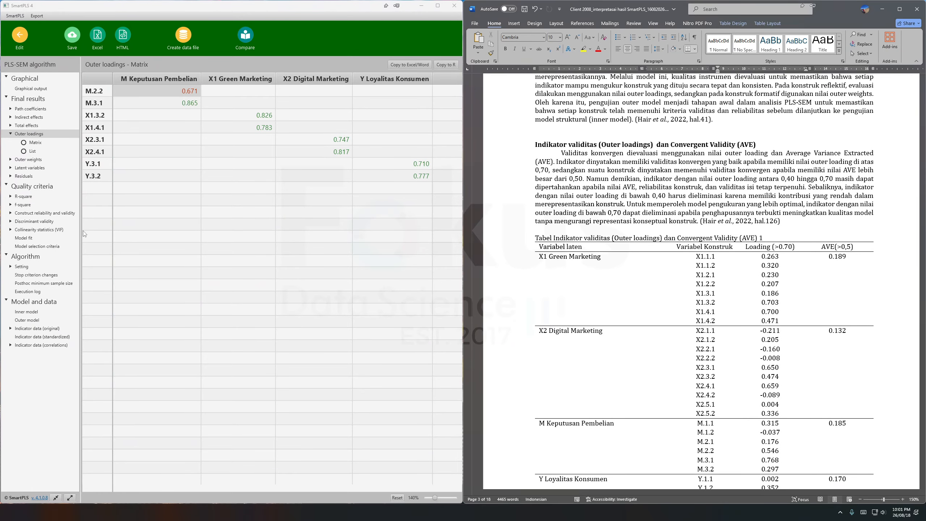
Open the Construct reliability and validity overview and compare the AVE values with the second outer loadings and AVE table in the Word report.
{"action": "left_click", "coordinate": [33, 213]}
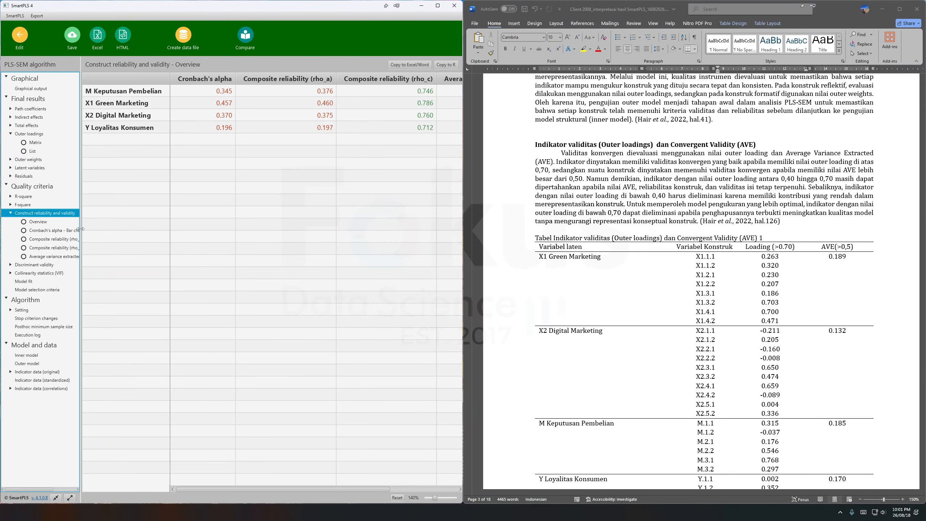
{"action": "scroll", "coordinate": [652, 328], "scroll_direction": "down", "scroll_amount": 10}
{"action": "scroll", "coordinate": [652, 328], "scroll_direction": "down", "scroll_amount": 15}
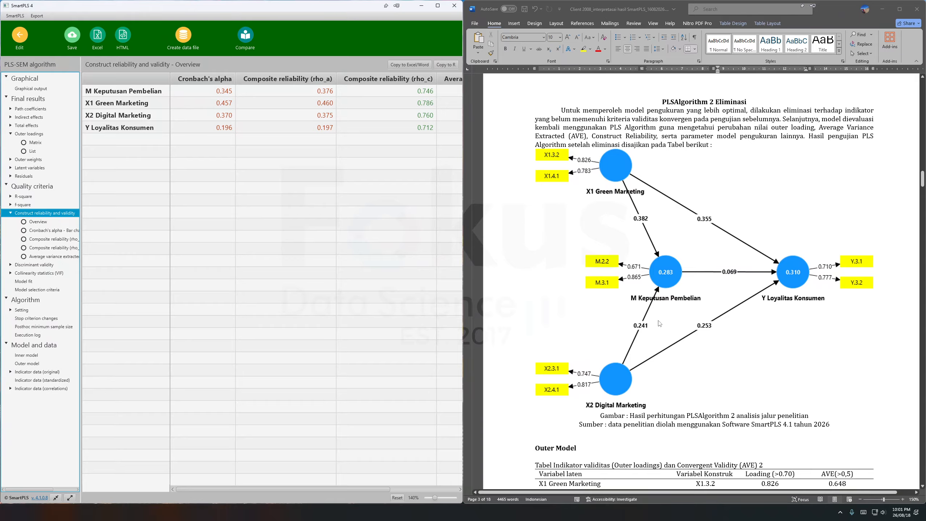
{"action": "scroll", "coordinate": [659, 322], "scroll_direction": "down", "scroll_amount": 3}
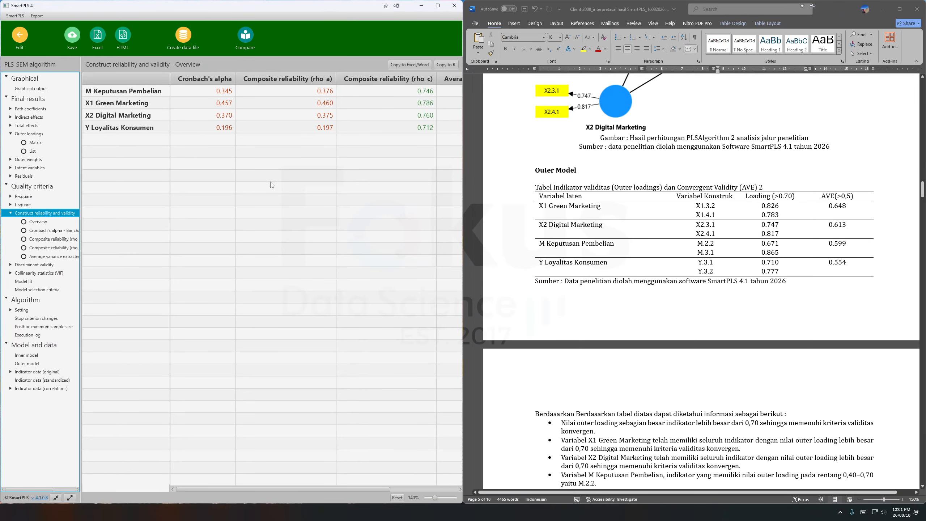
{"action": "left_click_drag", "start_coordinate": [360, 490], "coordinate": [428, 491]}
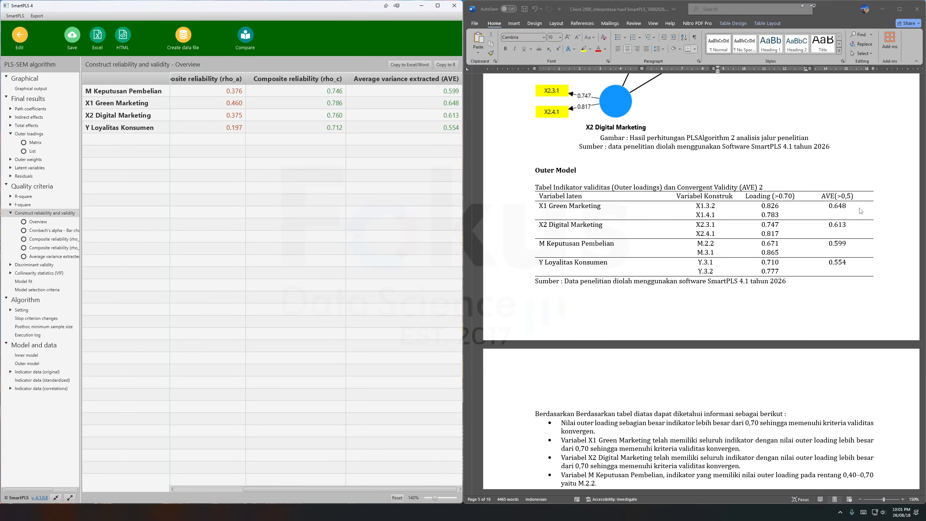
{"action": "left_click", "coordinate": [830, 210]}
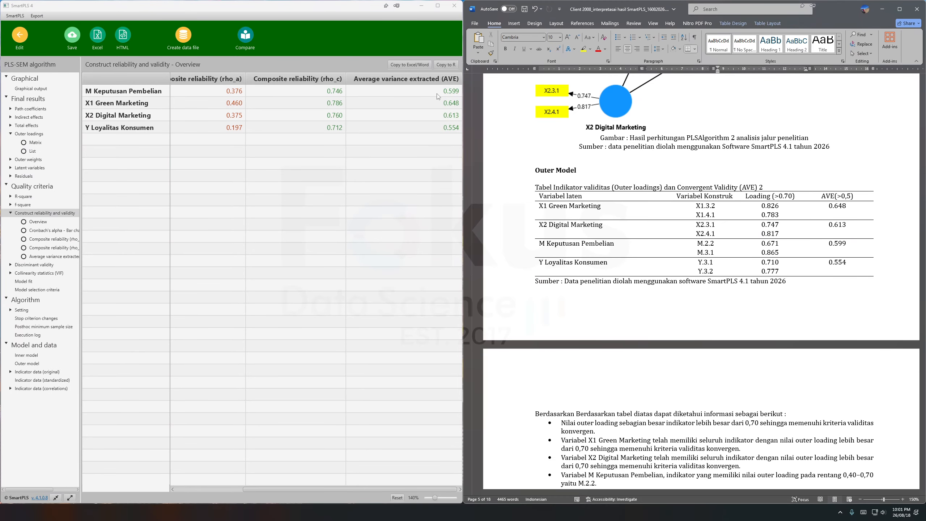
{"action": "scroll", "coordinate": [685, 213], "scroll_direction": "up", "scroll_amount": 5}
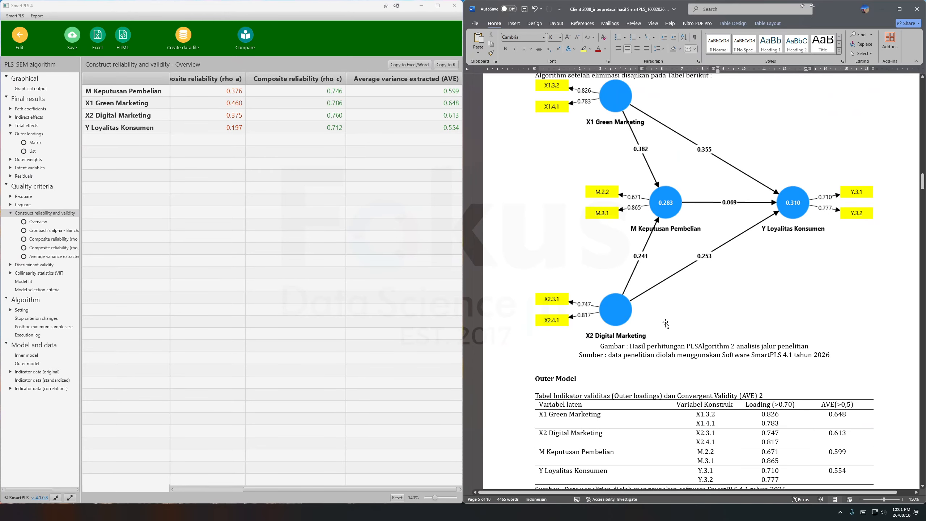
{"action": "scroll", "coordinate": [666, 324], "scroll_direction": "down", "scroll_amount": 3}
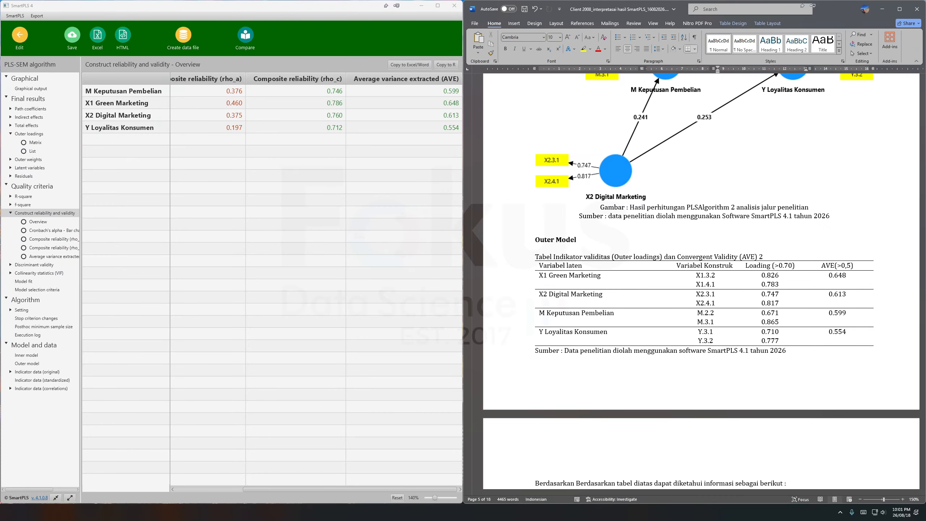
Compare the Cronbach's alpha values with the Construct Reliability table in the Word report, marking its Cronbach's alpha column.
{"action": "left_click_drag", "start_coordinate": [323, 489], "coordinate": [257, 491]}
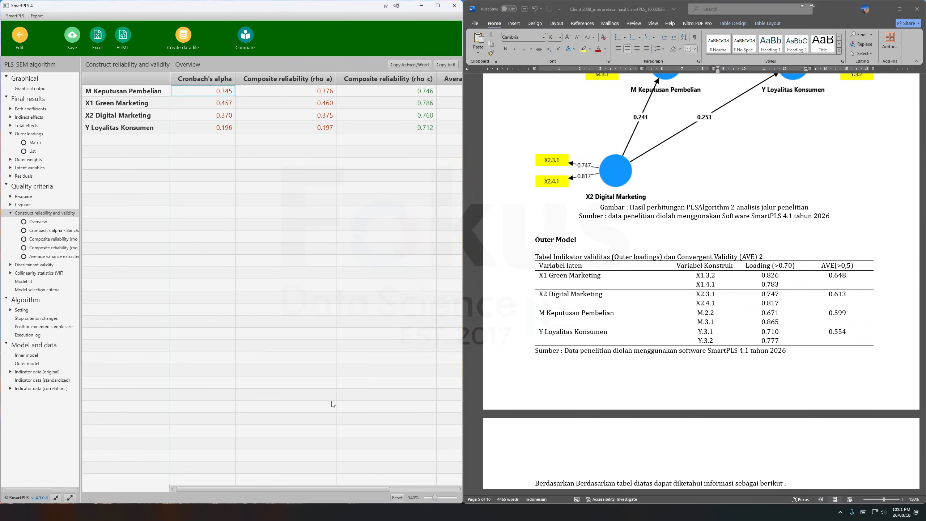
{"action": "scroll", "coordinate": [703, 298], "scroll_direction": "down", "scroll_amount": 6}
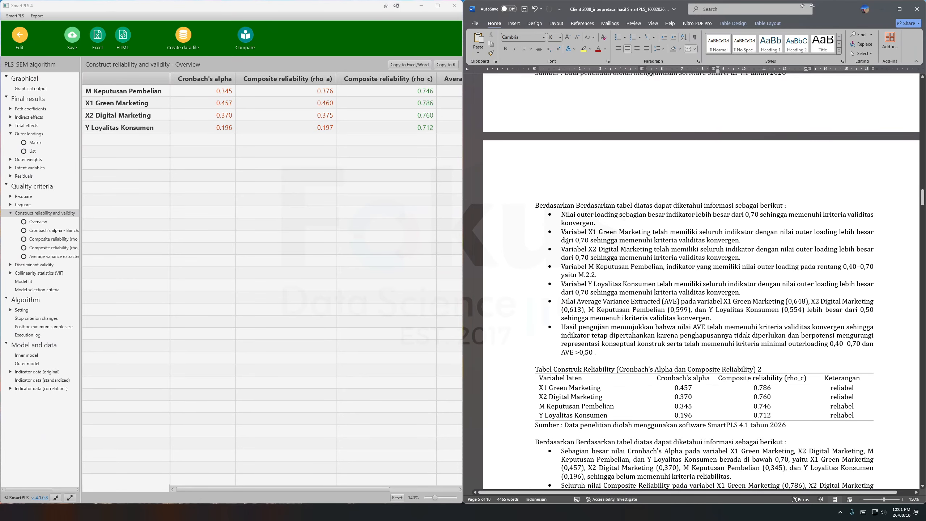
{"action": "scroll", "coordinate": [688, 322], "scroll_direction": "down", "scroll_amount": 2}
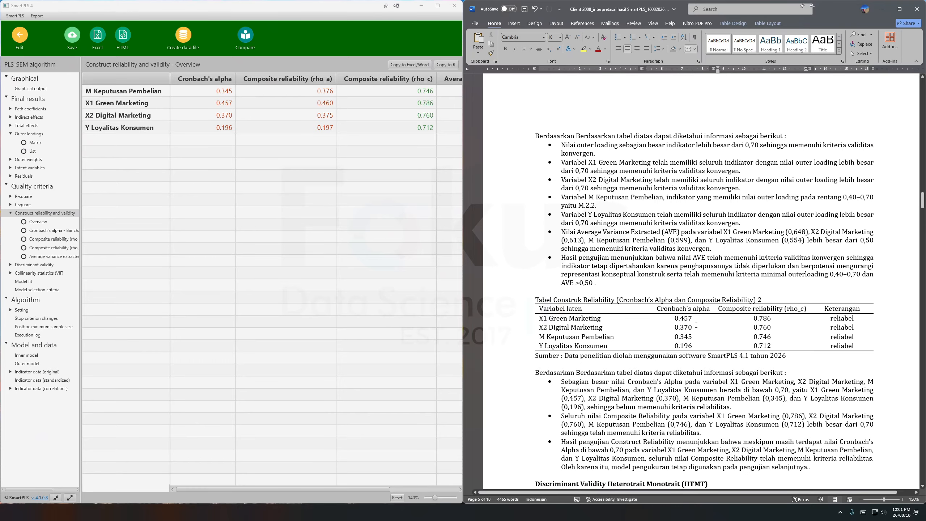
{"action": "left_click_drag", "start_coordinate": [655, 309], "coordinate": [684, 346]}
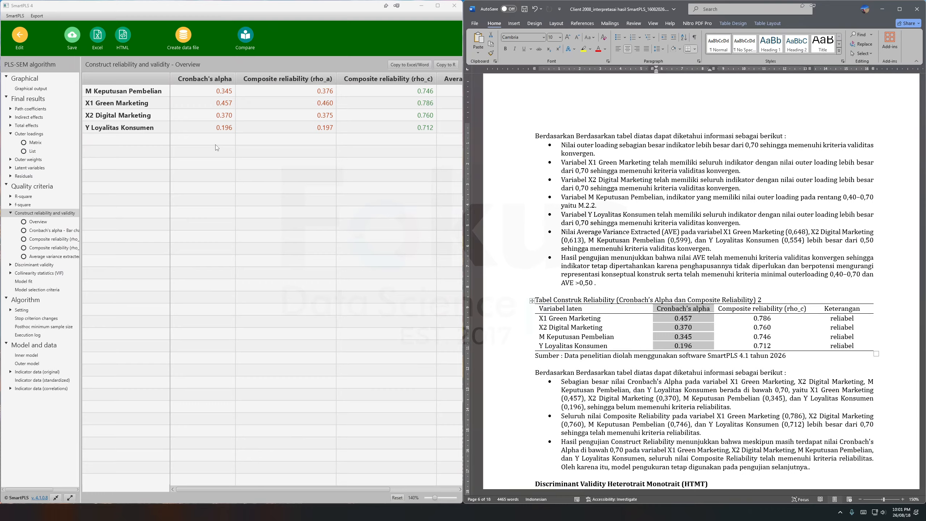
Compare the composite reliability (rho_c) values with the Construct Reliability table in the Word report, marking its rho_c column.
{"action": "left_click", "coordinate": [740, 310]}
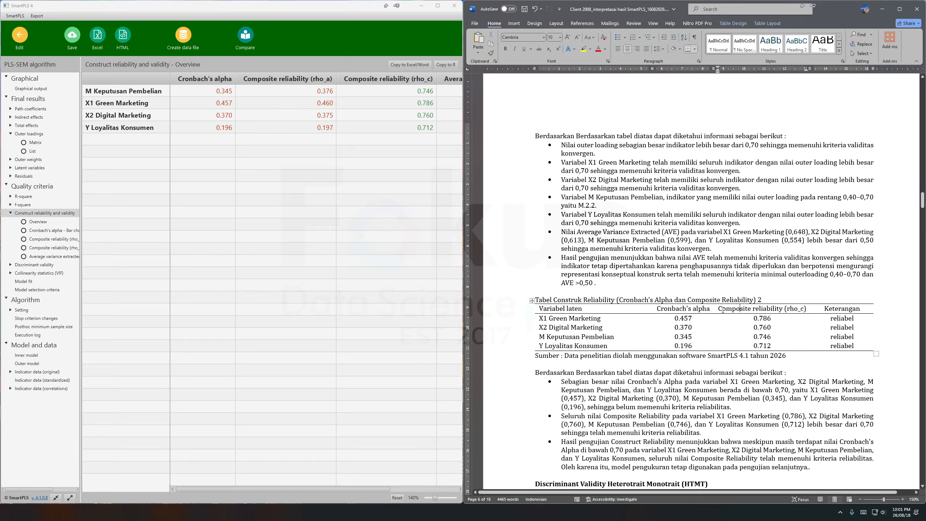
{"action": "left_click_drag", "start_coordinate": [722, 310], "coordinate": [770, 355]}
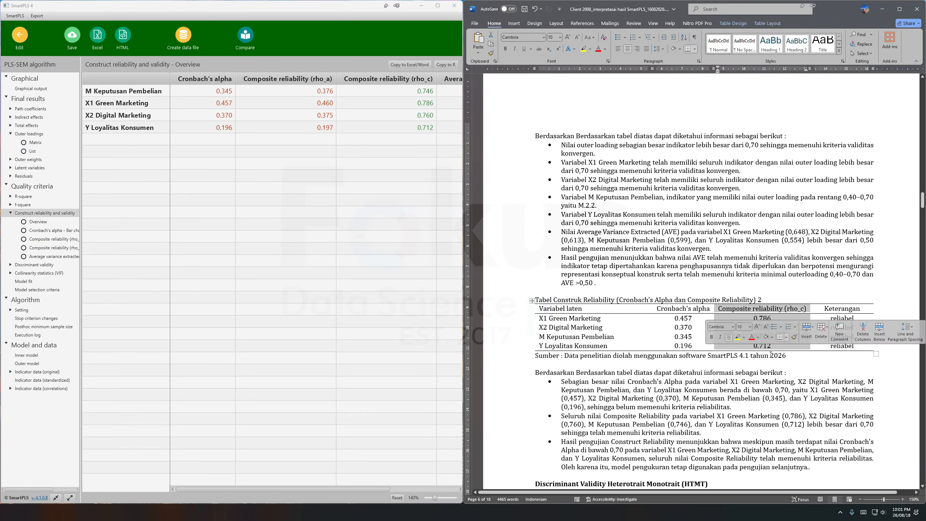
{"action": "left_click", "coordinate": [770, 356]}
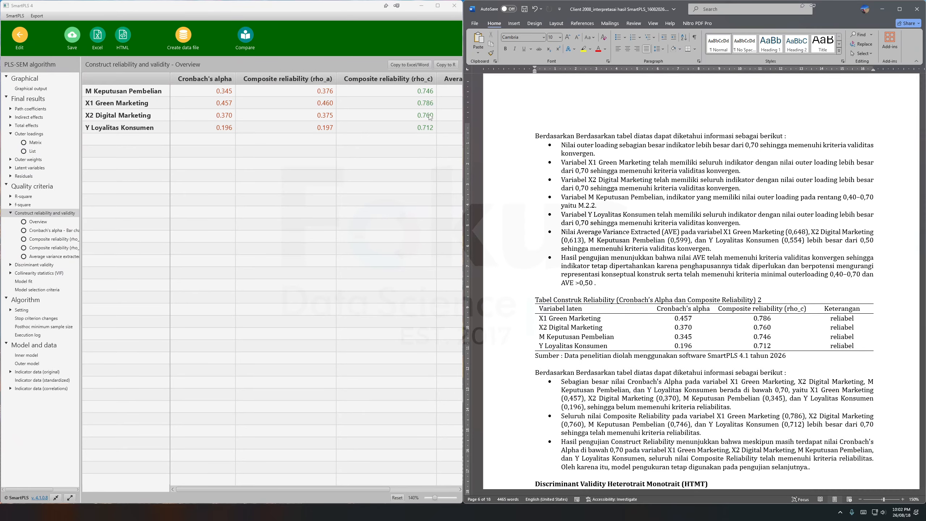
{"action": "left_click", "coordinate": [732, 327]}
{"action": "left_click_drag", "start_coordinate": [762, 442], "coordinate": [578, 329]}
Go to the Discriminant Validity Heterotrait Monotrait (HTMT) section of the Word report and mark its explanatory paragraph.
{"action": "scroll", "coordinate": [596, 342], "scroll_direction": "down", "scroll_amount": 3}
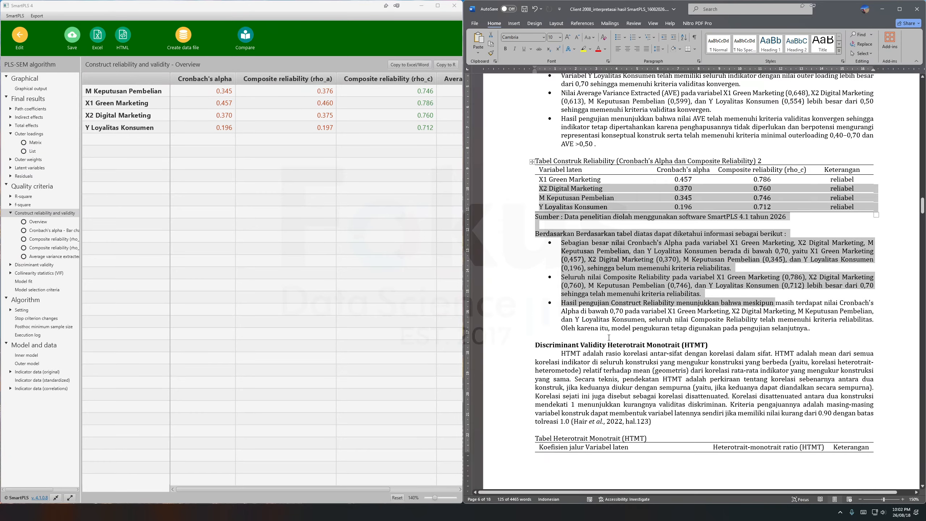
{"action": "scroll", "coordinate": [609, 338], "scroll_direction": "down", "scroll_amount": 5}
{"action": "left_click", "coordinate": [592, 153]}
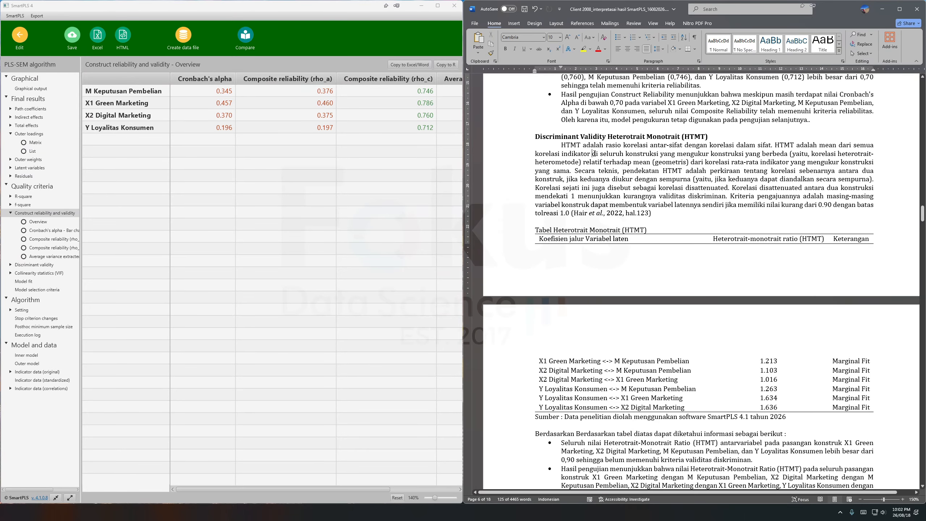
{"action": "left_click_drag", "start_coordinate": [535, 136], "coordinate": [677, 186]}
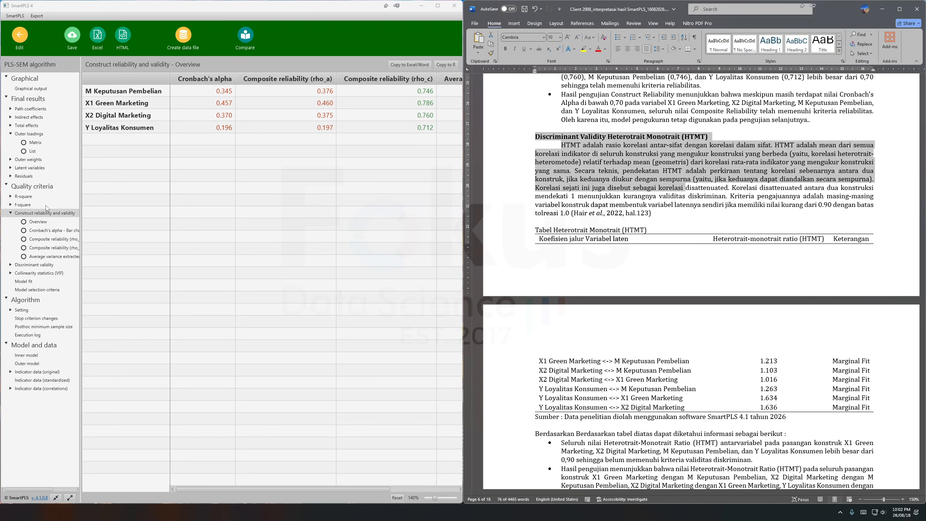
Review the discriminant validity results in SmartPLS, including cross loadings and the Fornell-Larcker criterion, ending on the HTMT list.
{"action": "left_click", "coordinate": [34, 265]}
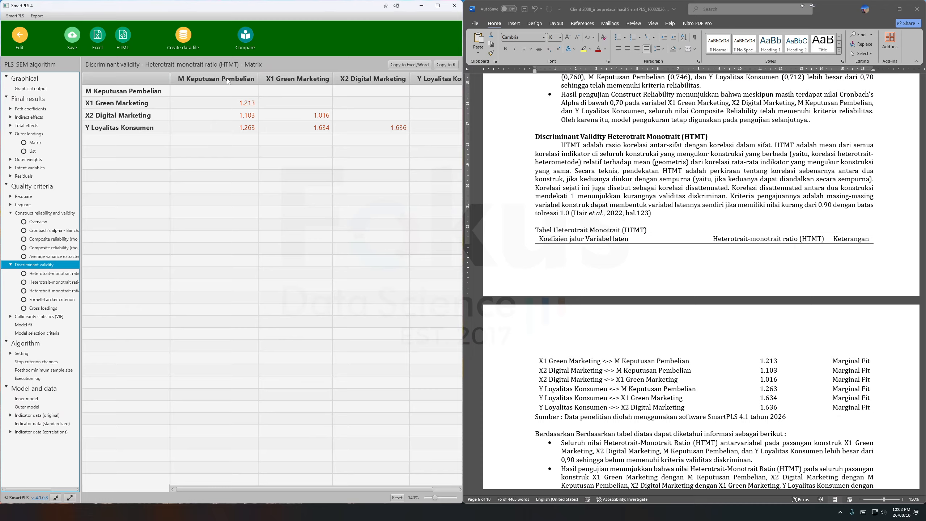
{"action": "left_click", "coordinate": [65, 273]}
{"action": "left_click", "coordinate": [65, 282]}
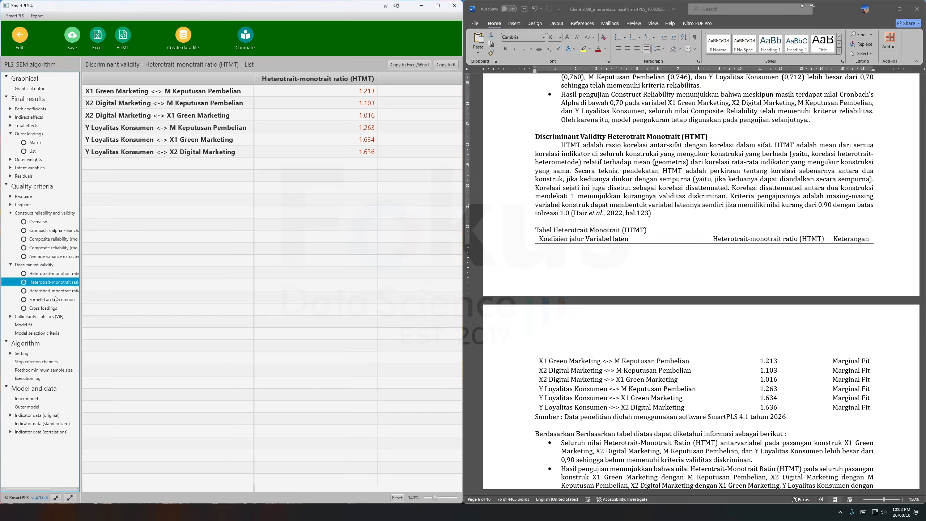
{"action": "left_click", "coordinate": [50, 309]}
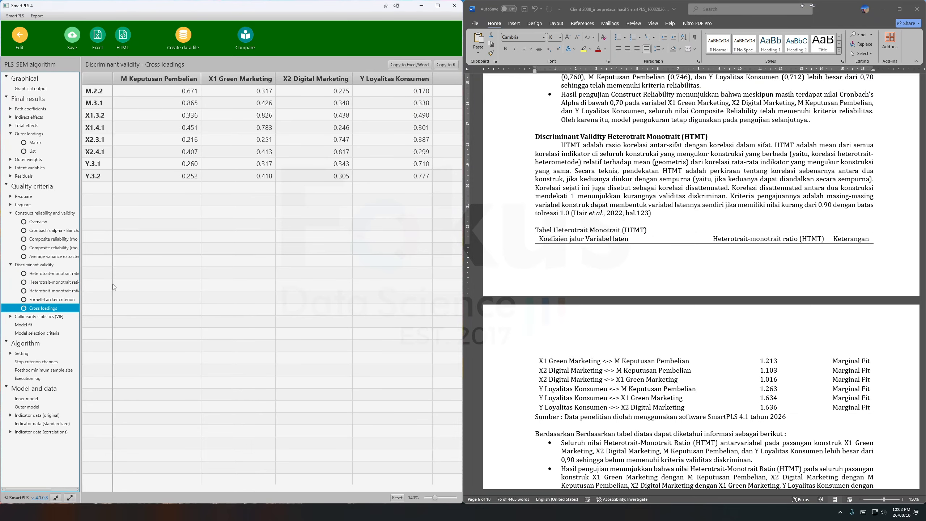
{"action": "left_click", "coordinate": [53, 300]}
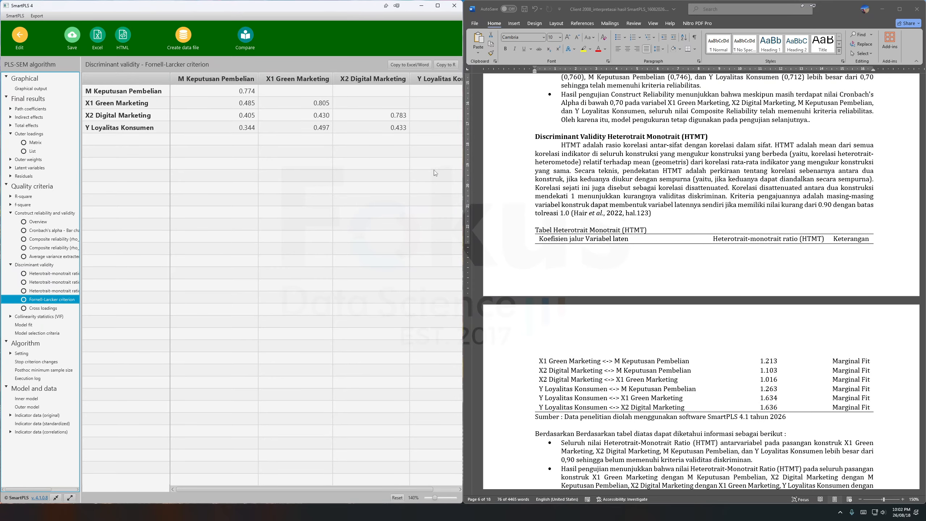
{"action": "left_click", "coordinate": [55, 290]}
{"action": "left_click", "coordinate": [44, 281]}
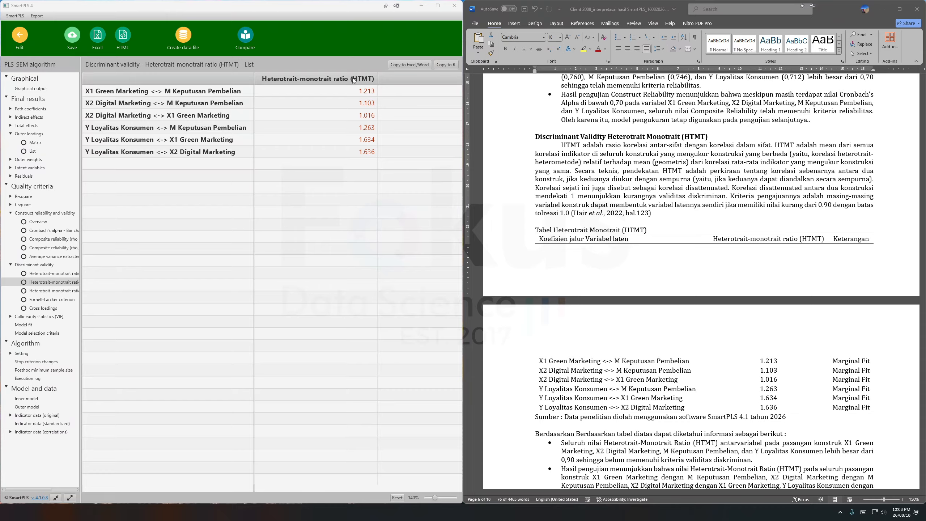
Compare the HTMT list with the HTMT criteria and table in the Word report, marking the ratio column and the whole table.
{"action": "left_click", "coordinate": [662, 206]}
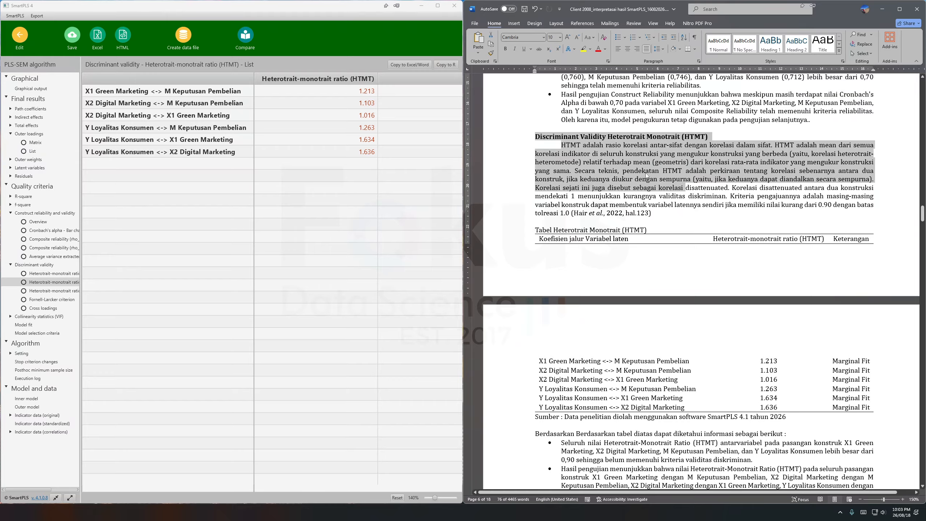
{"action": "left_click", "coordinate": [577, 195]}
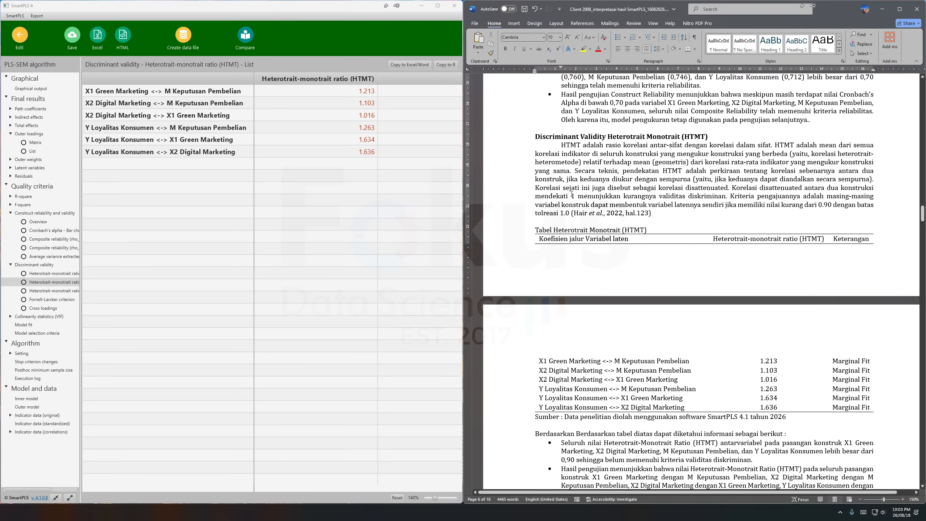
{"action": "scroll", "coordinate": [643, 237], "scroll_direction": "down", "scroll_amount": 3}
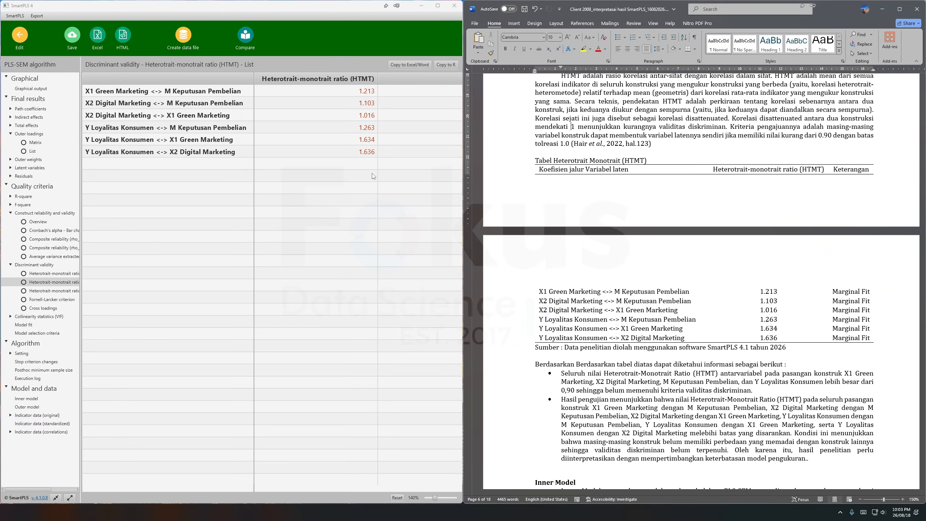
{"action": "left_click", "coordinate": [770, 320]}
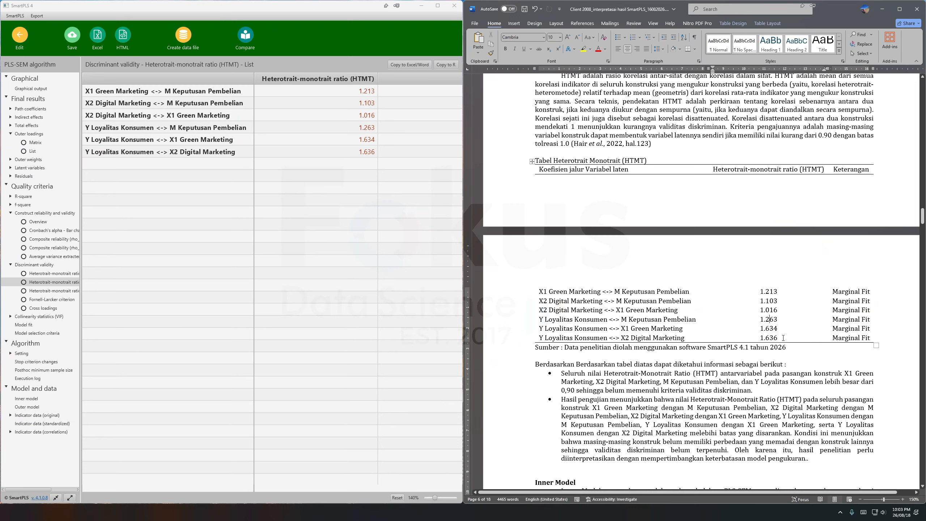
{"action": "left_click_drag", "start_coordinate": [783, 338], "coordinate": [732, 188]}
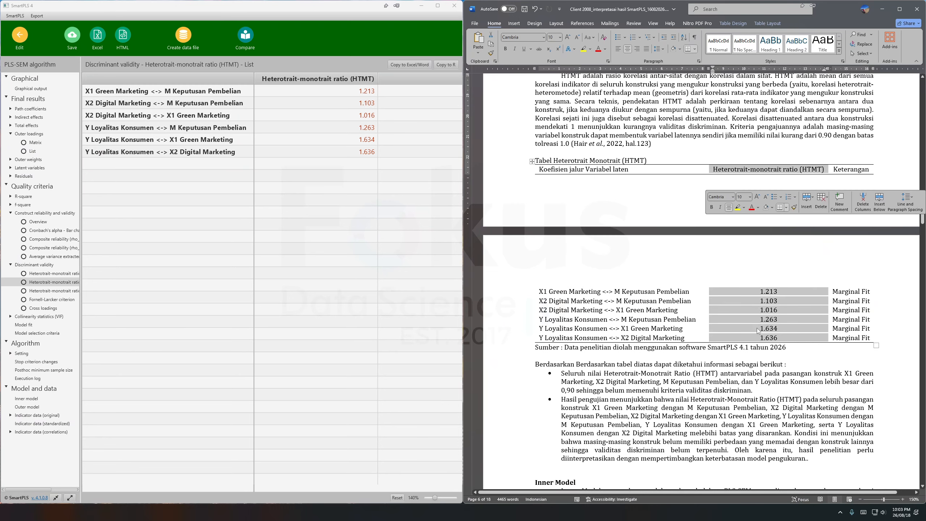
{"action": "left_click", "coordinate": [763, 388]}
{"action": "scroll", "coordinate": [763, 386], "scroll_direction": "down", "scroll_amount": 3}
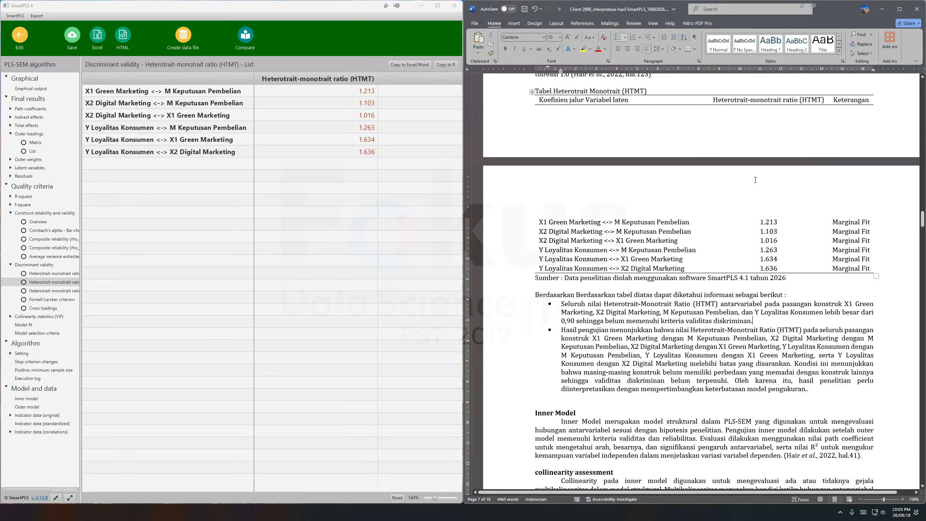
{"action": "scroll", "coordinate": [709, 189], "scroll_direction": "up", "scroll_amount": 3}
{"action": "left_click_drag", "start_coordinate": [541, 158], "coordinate": [837, 356]}
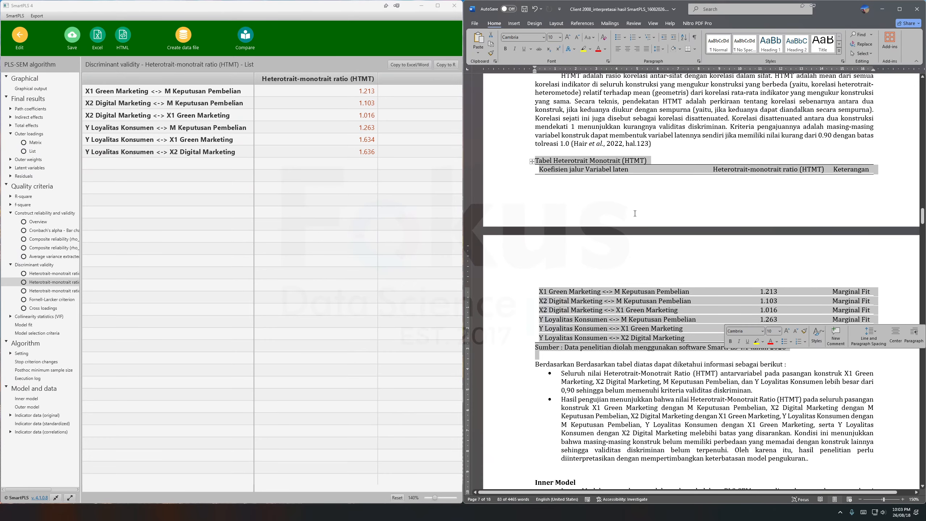
Read the Inner Model and collinearity assessment sections of the Word report, marking the collinearity explanation and the start of the VIF column.
{"action": "scroll", "coordinate": [688, 340], "scroll_direction": "down", "scroll_amount": 10}
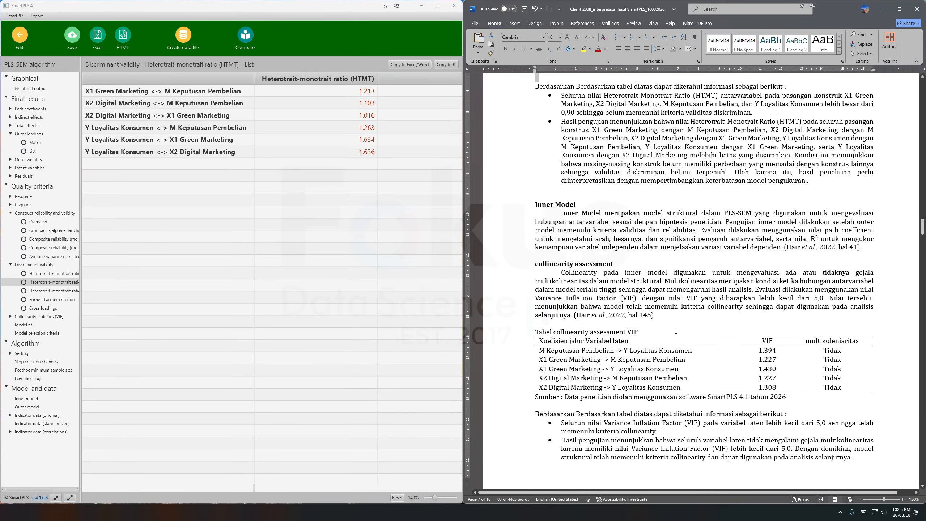
{"action": "left_click", "coordinate": [626, 231]}
{"action": "scroll", "coordinate": [624, 230], "scroll_direction": "down", "scroll_amount": 2}
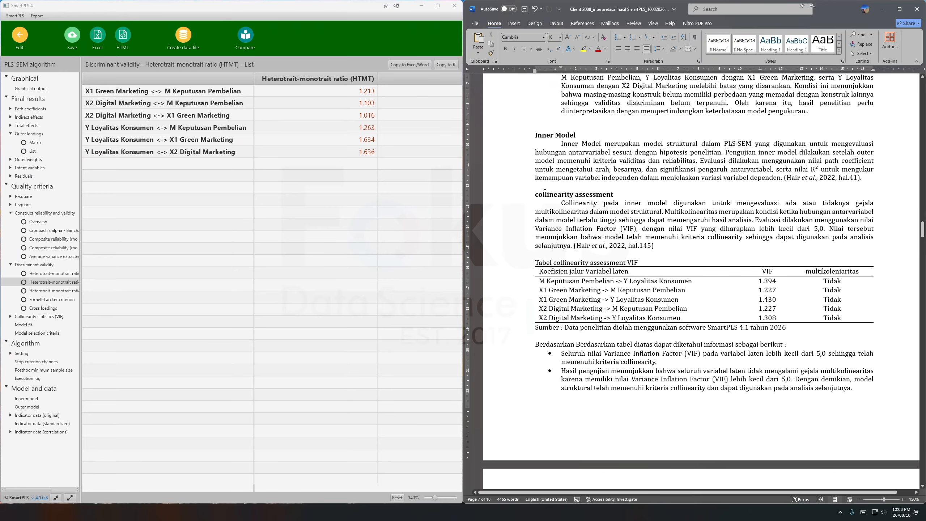
{"action": "left_click_drag", "start_coordinate": [540, 194], "coordinate": [654, 247]}
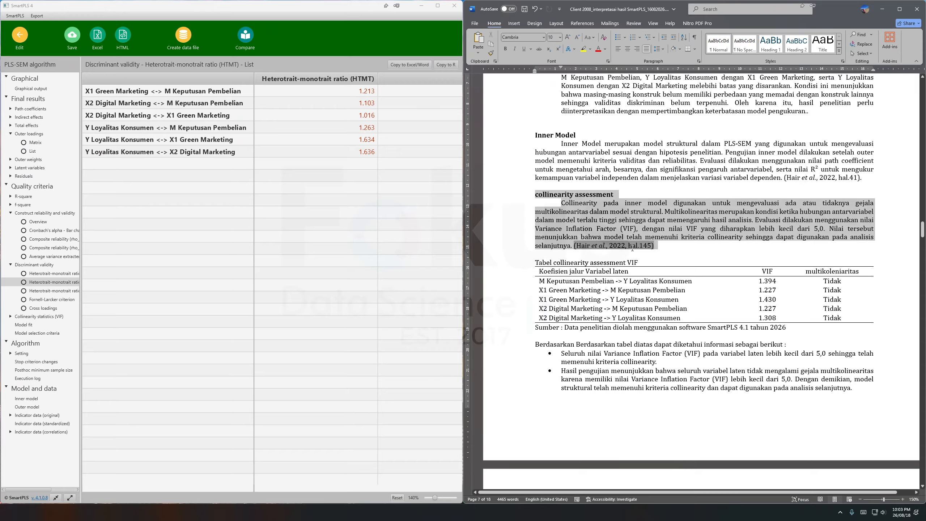
{"action": "left_click_drag", "start_coordinate": [762, 280], "coordinate": [766, 271]}
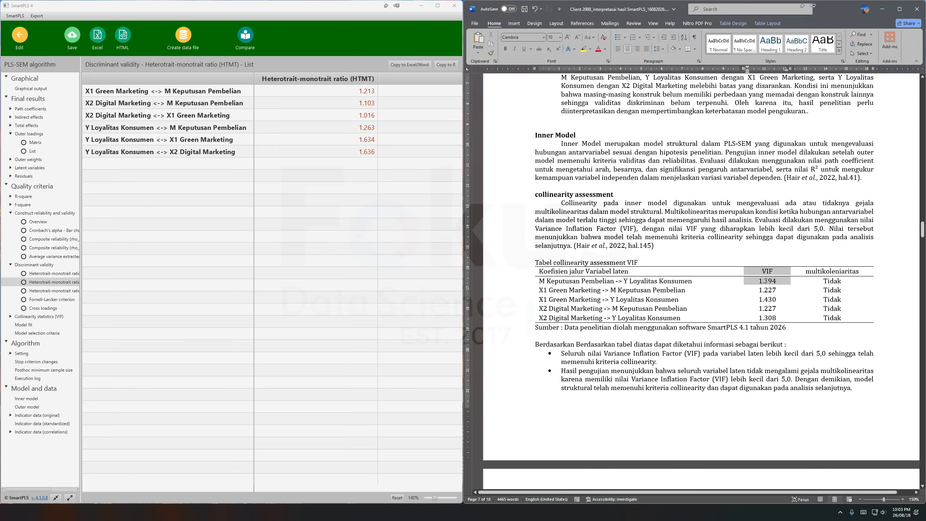
{"action": "left_click", "coordinate": [578, 144]}
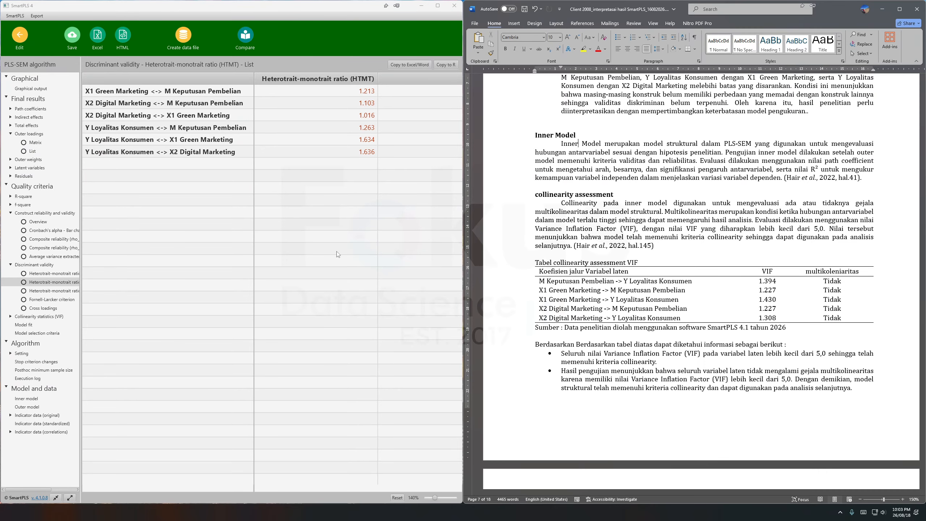
Open the inner model VIF list in SmartPLS and compare it with the collinearity assessment table in the Word report.
{"action": "left_click", "coordinate": [48, 317]}
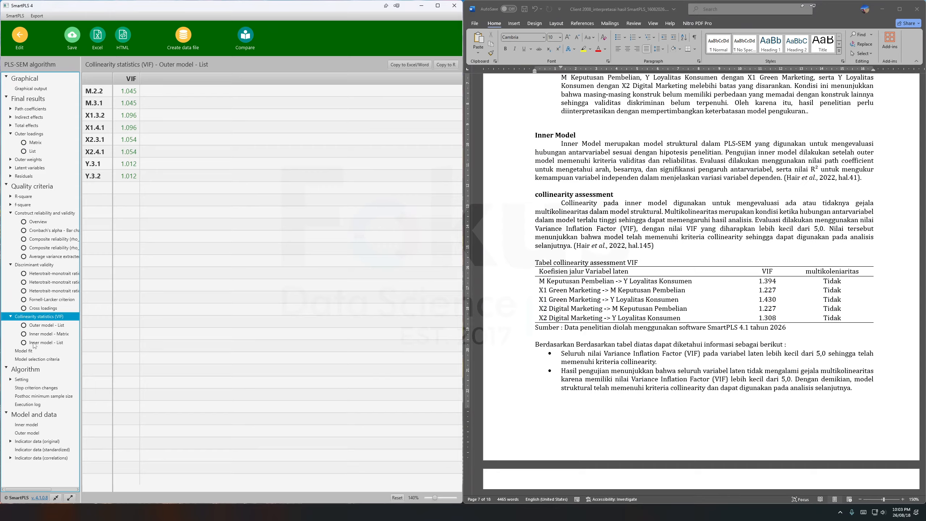
{"action": "left_click", "coordinate": [50, 343]}
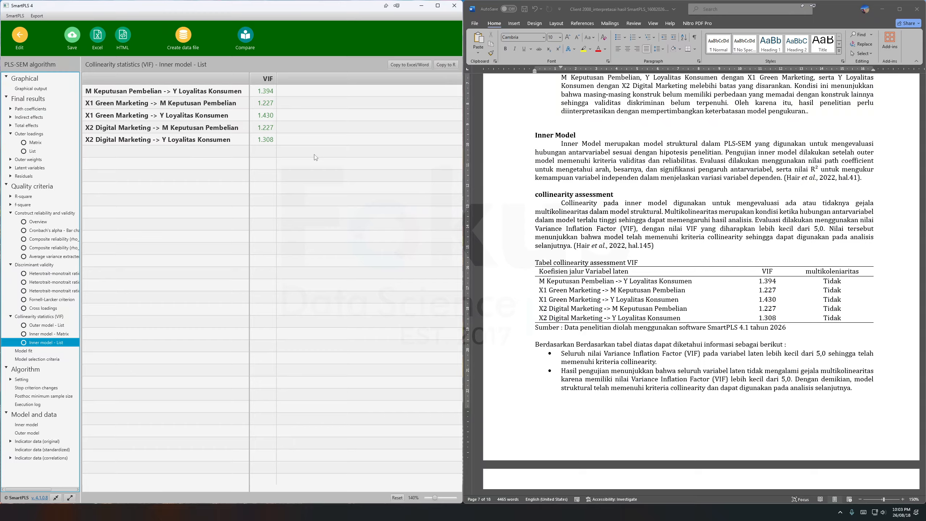
{"action": "left_click", "coordinate": [780, 285]}
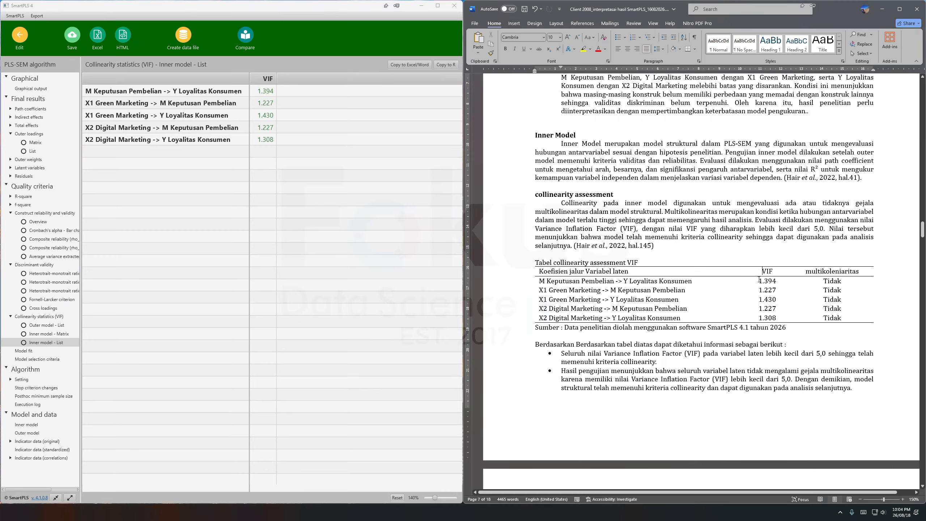
{"action": "left_click_drag", "start_coordinate": [756, 272], "coordinate": [770, 326]}
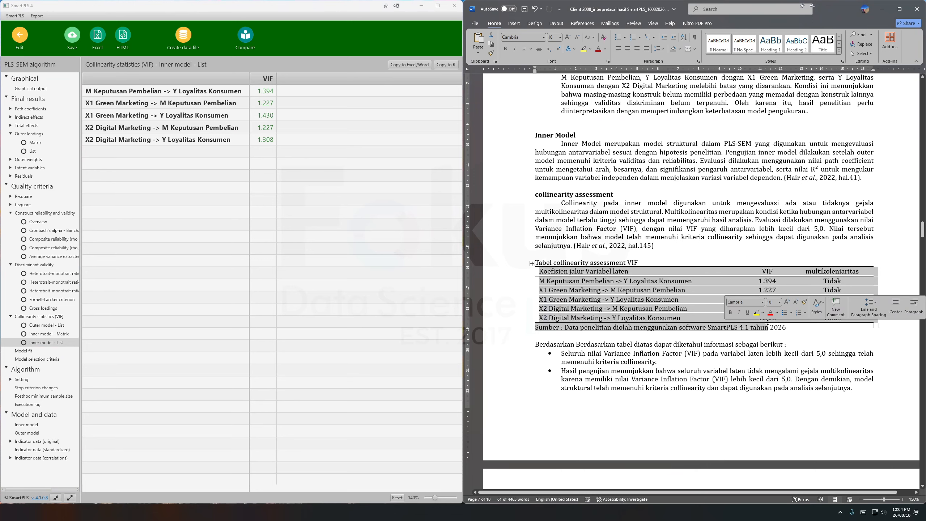
{"action": "left_click", "coordinate": [714, 362]}
Open the R-square overview and compare it with the report's coefficient of determination table, marking the M Keputusan Pembelian label and R-square.
{"action": "scroll", "coordinate": [717, 356], "scroll_direction": "down", "scroll_amount": 10}
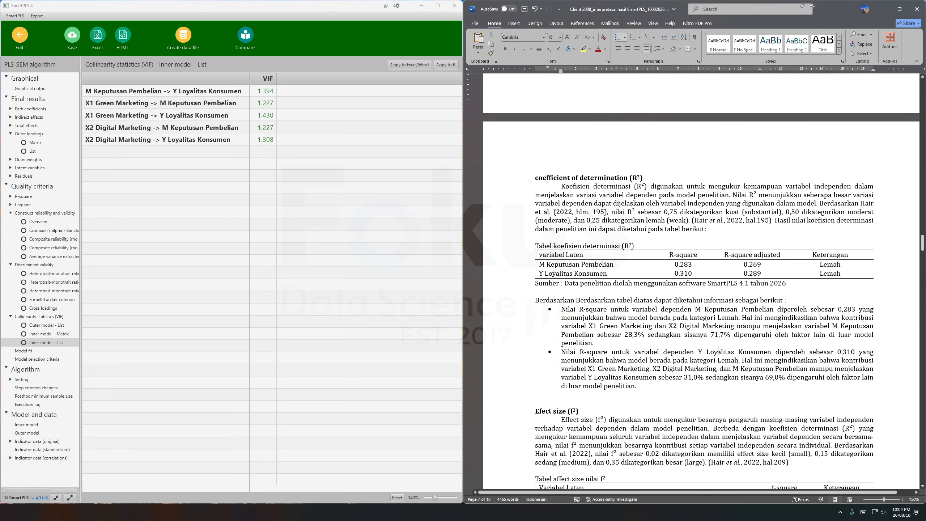
{"action": "left_click", "coordinate": [692, 289]}
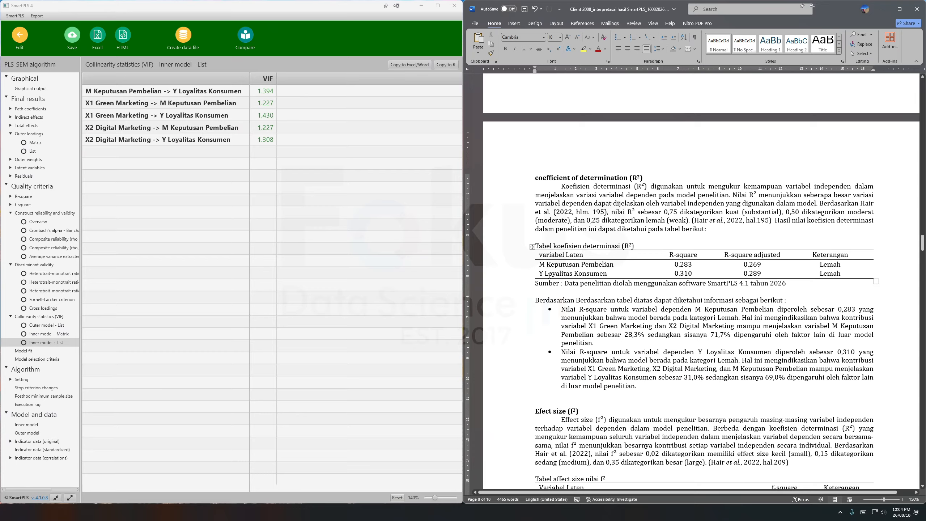
{"action": "left_click", "coordinate": [28, 197]}
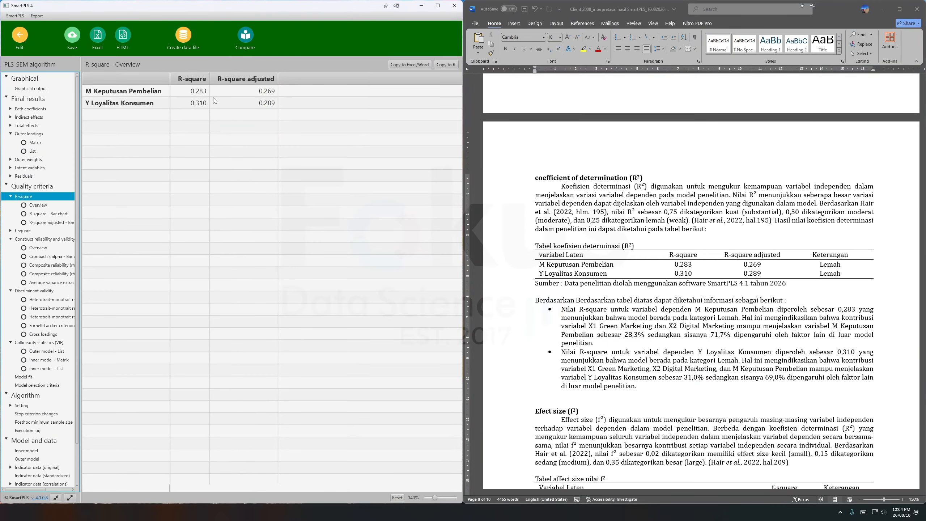
{"action": "left_click", "coordinate": [549, 263]}
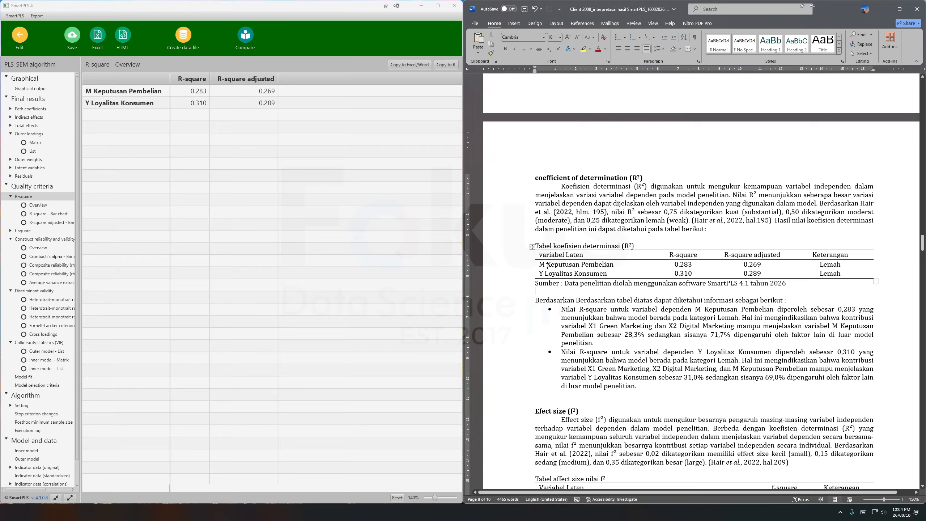
{"action": "left_click_drag", "start_coordinate": [542, 267], "coordinate": [615, 264]}
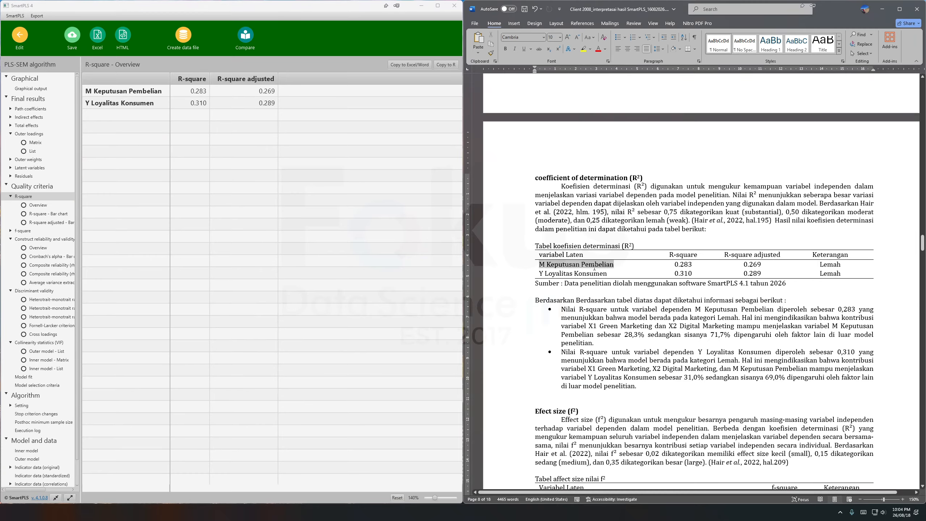
{"action": "double_click", "coordinate": [688, 267]}
{"action": "left_click_drag", "start_coordinate": [688, 266], "coordinate": [690, 266]}
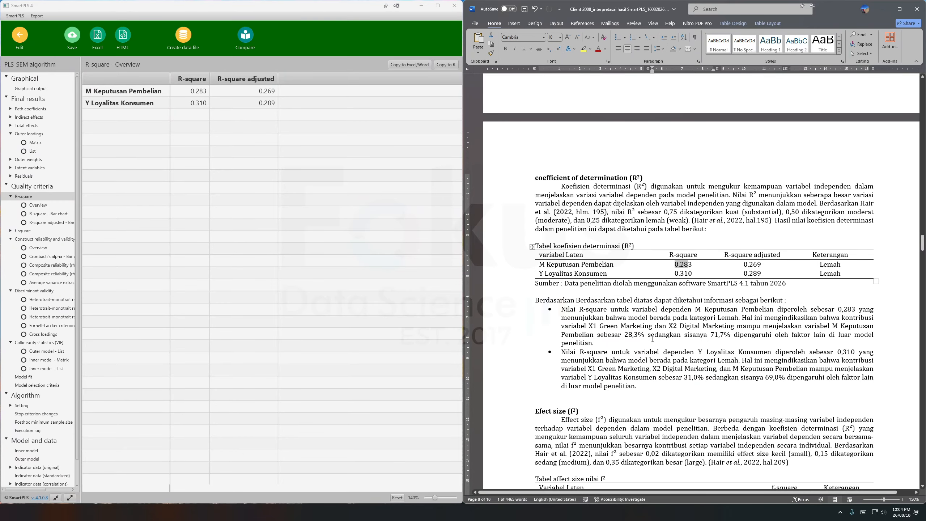
Check the R-square interpretation for M Keputusan Pembelian in the Word report, marking the percentage attributed to factors outside the model.
{"action": "left_click_drag", "start_coordinate": [626, 336], "coordinate": [728, 341]}
{"action": "left_click", "coordinate": [712, 335]}
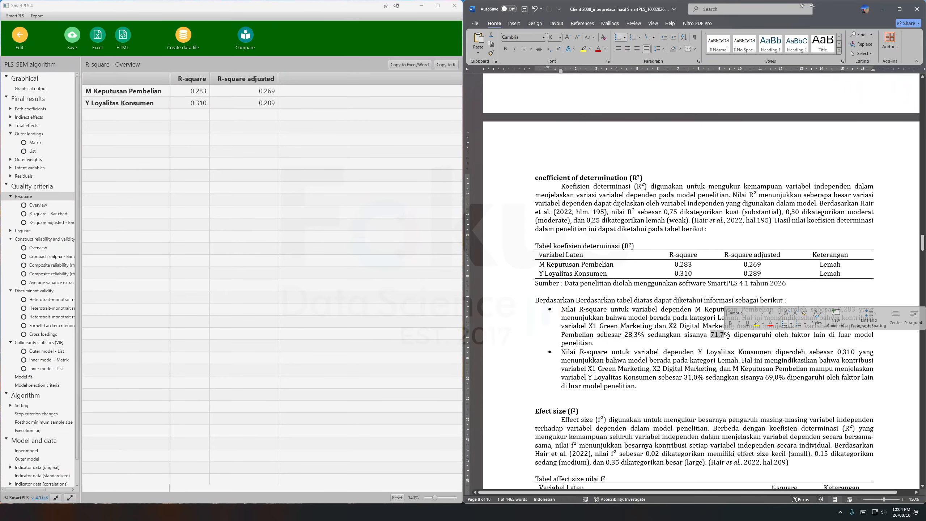
{"action": "scroll", "coordinate": [727, 341], "scroll_direction": "up", "scroll_amount": 20}
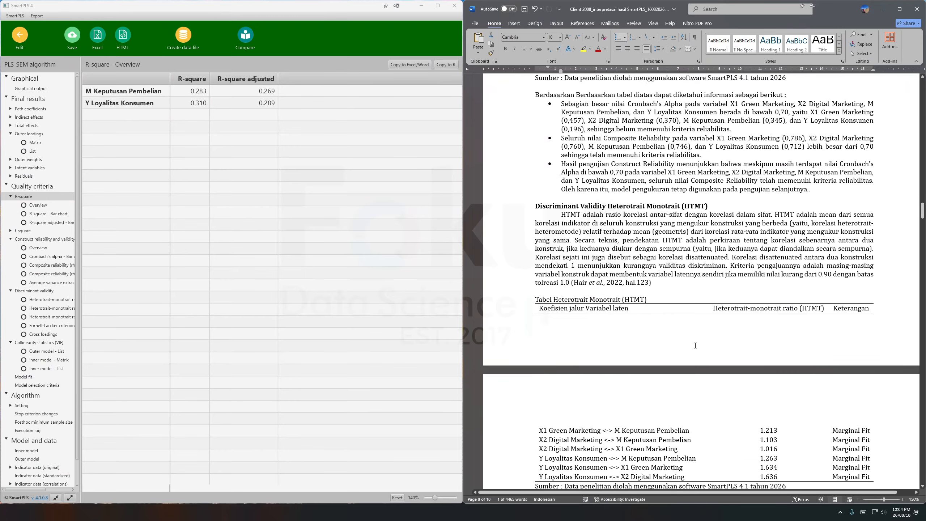
Review the PLSAlgorithm 2 path diagram and the coefficient of determination section in the Word report, marking both R-square interpretation bullets.
{"action": "scroll", "coordinate": [695, 345], "scroll_direction": "up", "scroll_amount": 8}
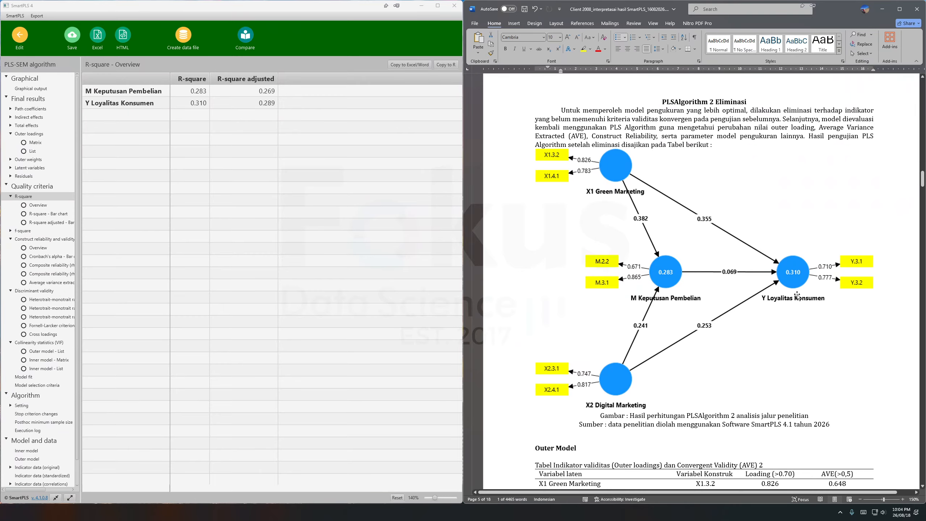
{"action": "scroll", "coordinate": [779, 378], "scroll_direction": "down", "scroll_amount": 15}
{"action": "scroll", "coordinate": [779, 379], "scroll_direction": "down", "scroll_amount": 20}
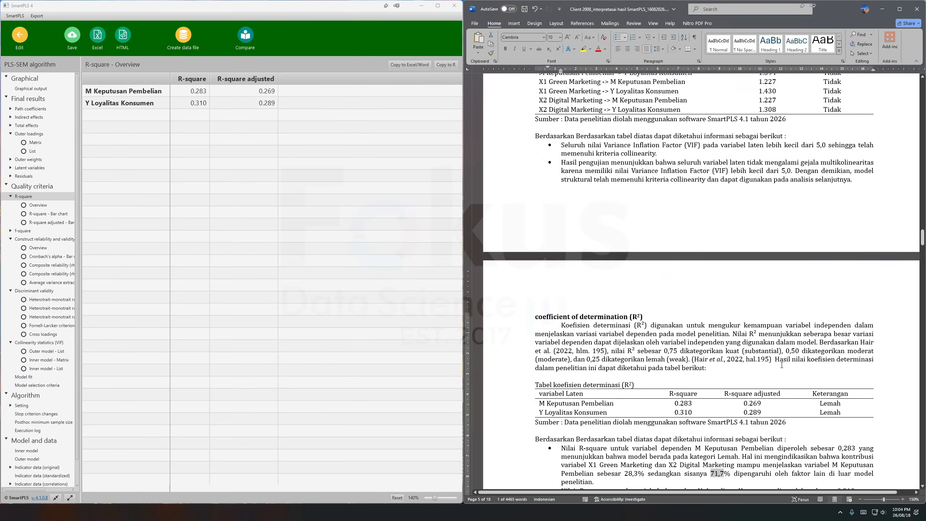
{"action": "scroll", "coordinate": [782, 364], "scroll_direction": "down", "scroll_amount": 3}
{"action": "left_click_drag", "start_coordinate": [641, 316], "coordinate": [561, 241]}
{"action": "left_click", "coordinate": [623, 358]}
Open the f-square list in SmartPLS and compare it with the report's effect size table, marking its f-square column.
{"action": "scroll", "coordinate": [602, 292], "scroll_direction": "down", "scroll_amount": 4}
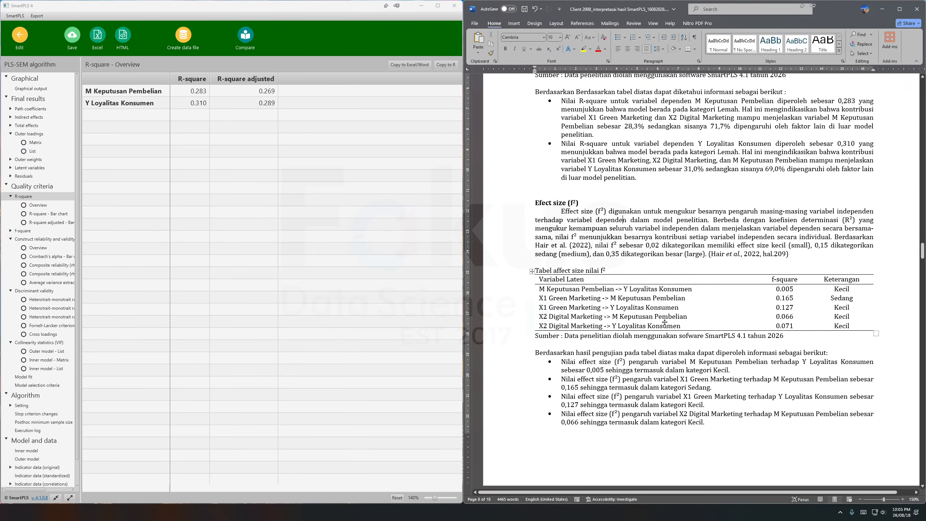
{"action": "scroll", "coordinate": [664, 321], "scroll_direction": "down", "scroll_amount": 2}
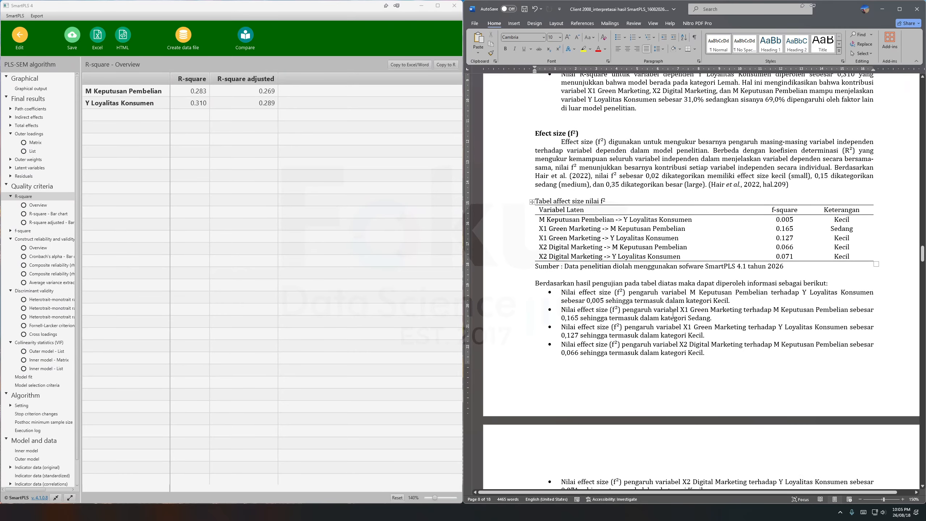
{"action": "left_click", "coordinate": [24, 232]}
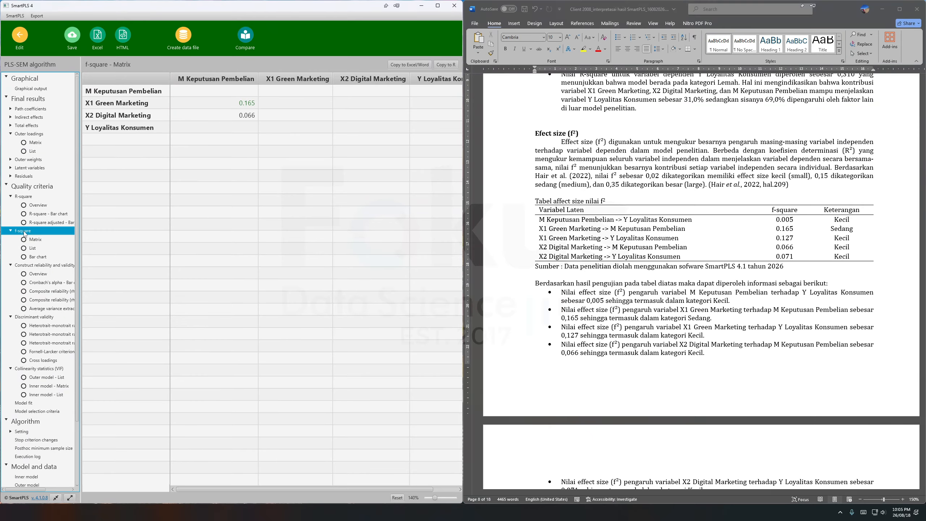
{"action": "left_click", "coordinate": [39, 250]}
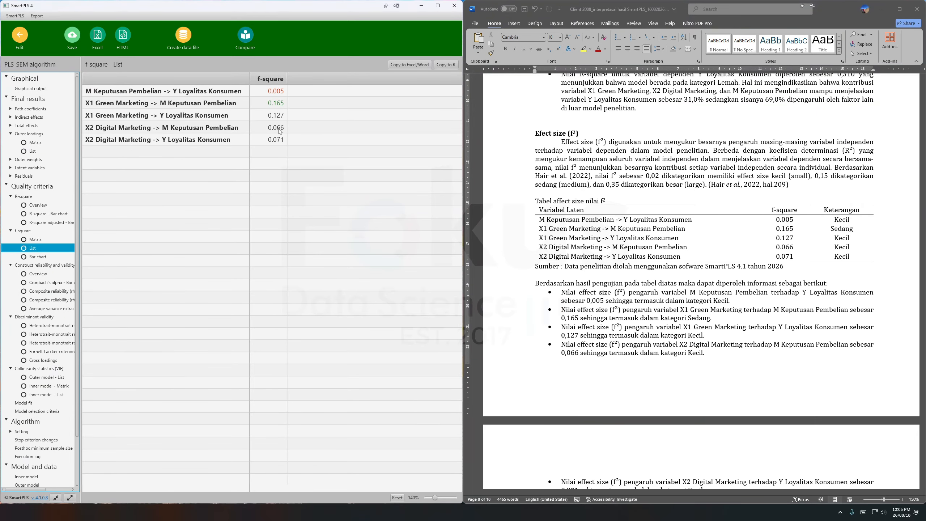
{"action": "left_click", "coordinate": [759, 240]}
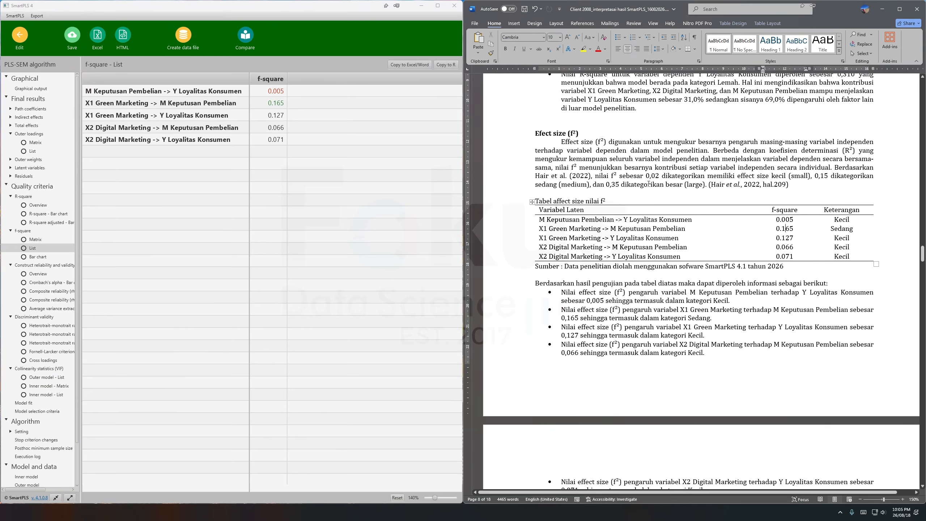
{"action": "left_click_drag", "start_coordinate": [784, 210], "coordinate": [793, 244]}
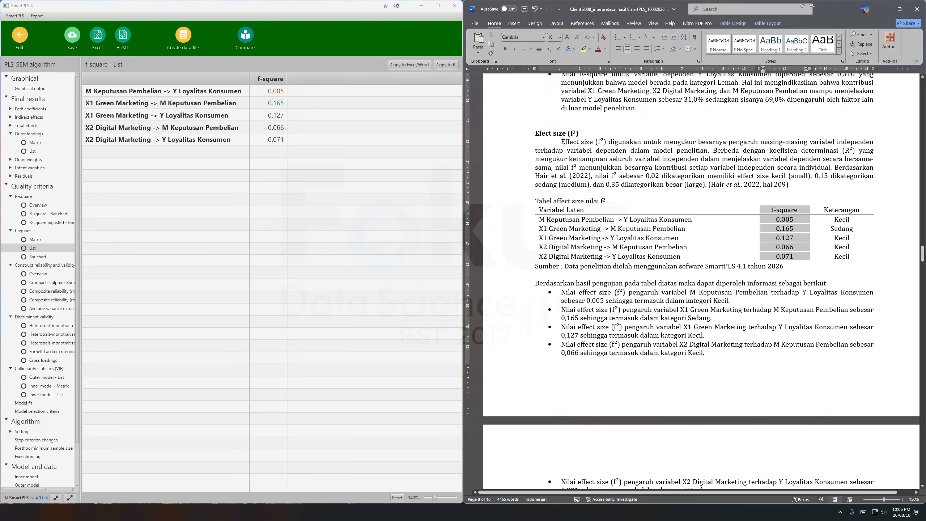
Check the effect size categories in the report, marking the criteria explanation, the Keterangan entries and the f-square interpretation bullets.
{"action": "left_click_drag", "start_coordinate": [788, 184], "coordinate": [662, 159]}
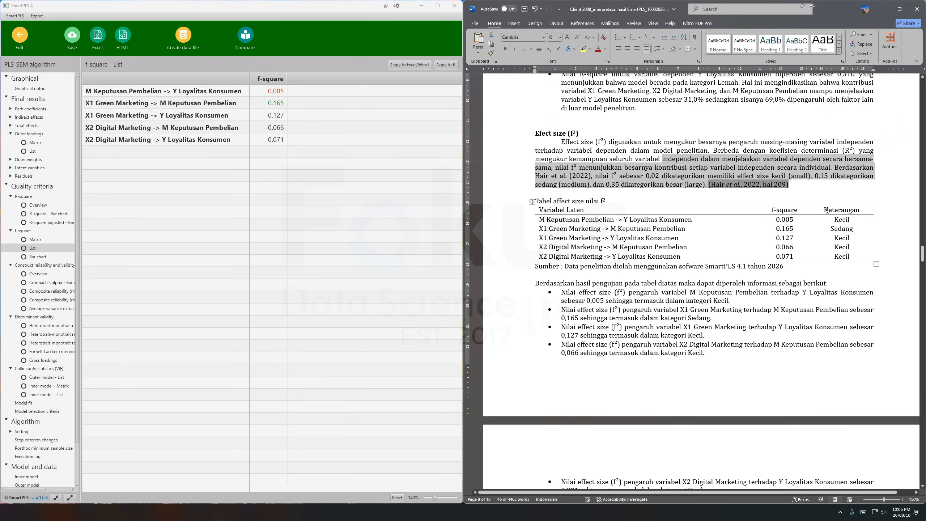
{"action": "left_click_drag", "start_coordinate": [826, 210], "coordinate": [839, 239]}
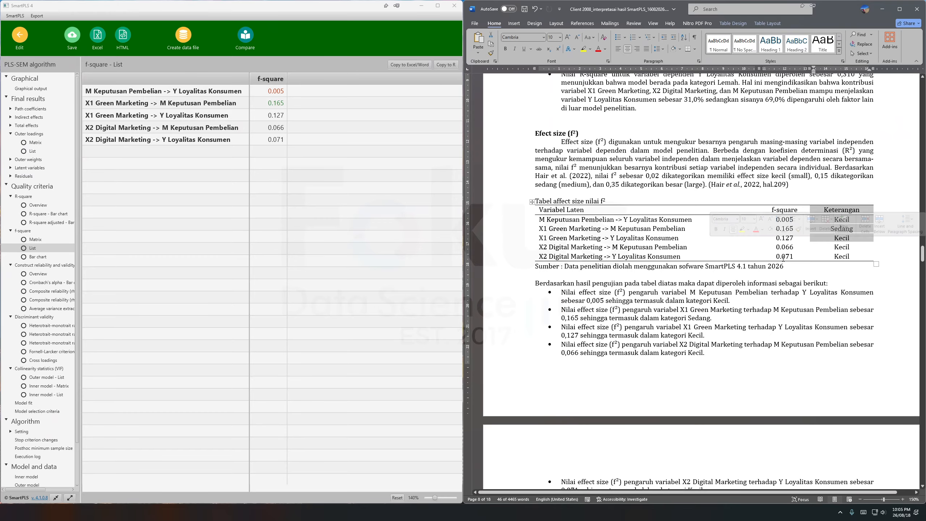
{"action": "left_click", "coordinate": [762, 298]}
{"action": "scroll", "coordinate": [712, 269], "scroll_direction": "down", "scroll_amount": 3}
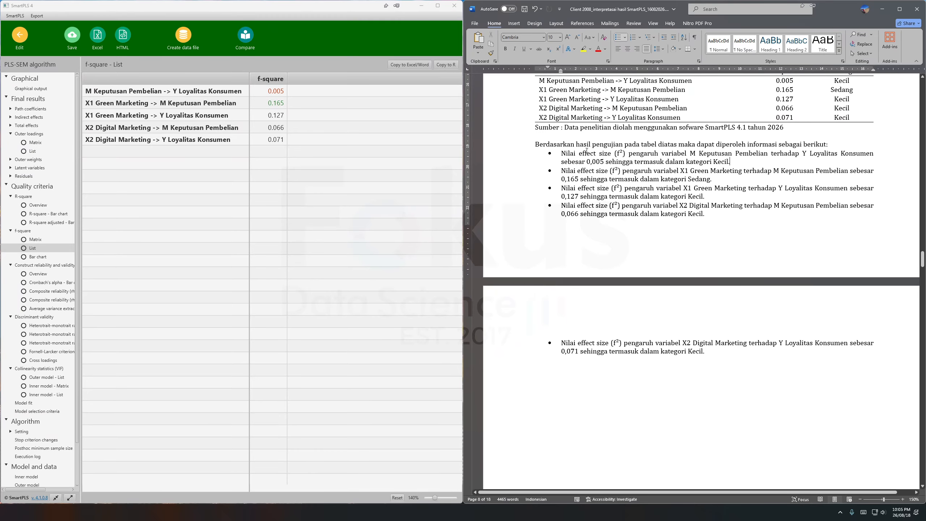
{"action": "left_click_drag", "start_coordinate": [562, 153], "coordinate": [709, 351]}
Read the Predictive relevance (Q²) section of the Word report, marking its heading and the blindfolding explanation.
{"action": "scroll", "coordinate": [727, 352], "scroll_direction": "down", "scroll_amount": 13}
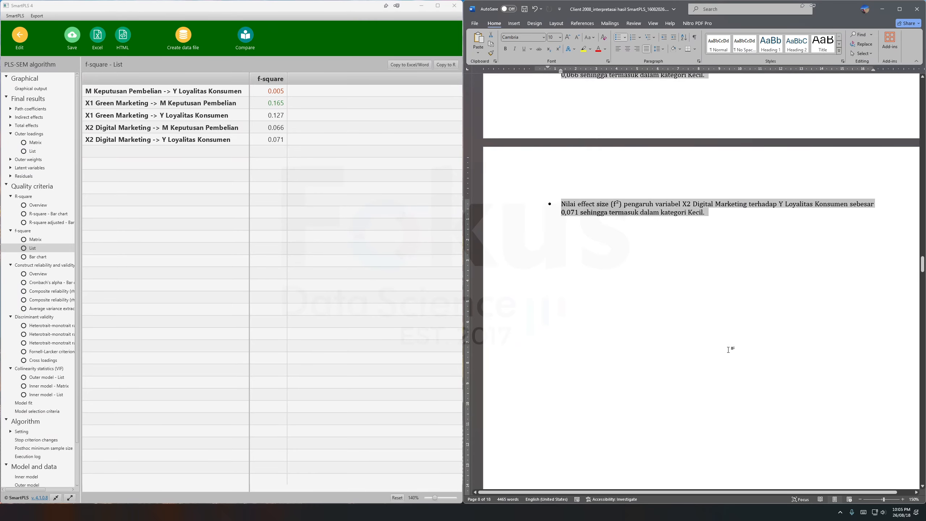
{"action": "scroll", "coordinate": [726, 353], "scroll_direction": "down", "scroll_amount": 3}
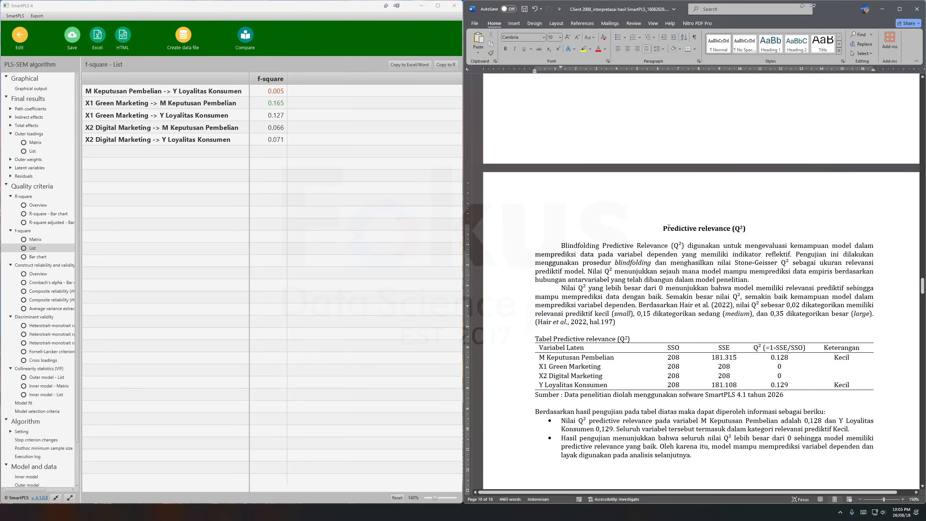
{"action": "left_click_drag", "start_coordinate": [663, 229], "coordinate": [732, 305]}
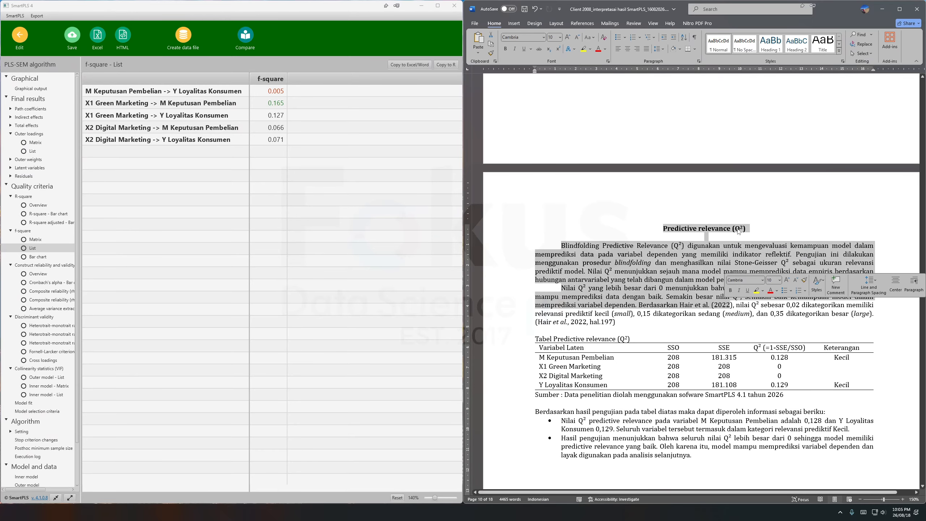
{"action": "left_click", "coordinate": [683, 289]}
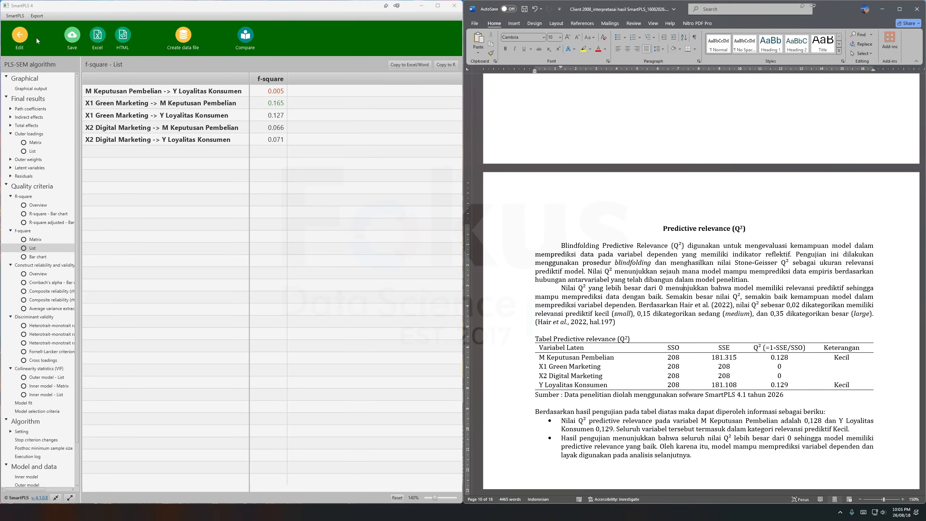
Return to the model in SmartPLS and run a Blindfolding calculation with the default omission distance.
{"action": "left_click", "coordinate": [23, 39]}
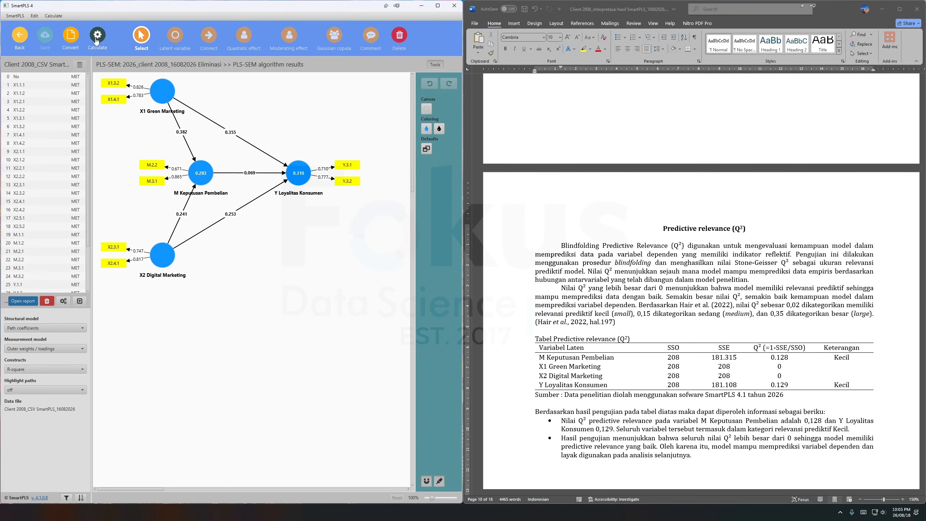
{"action": "left_click", "coordinate": [98, 36]}
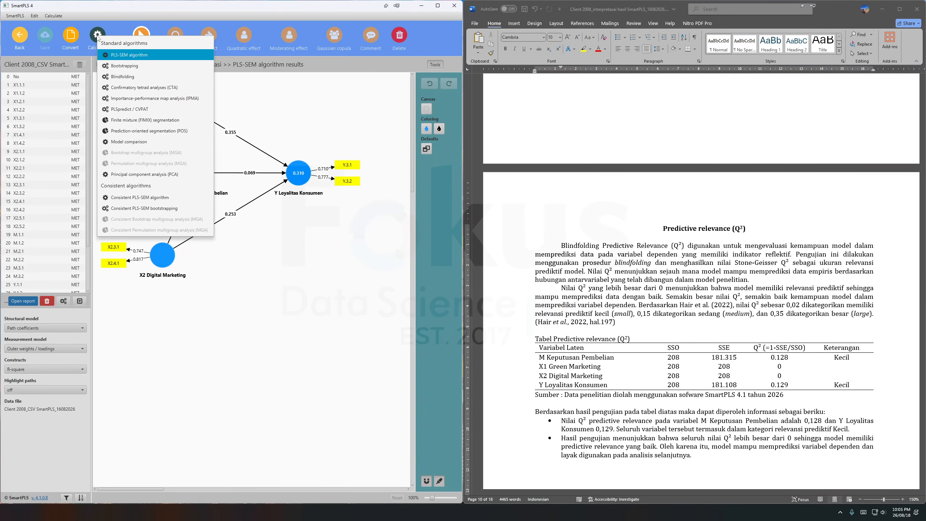
{"action": "left_click", "coordinate": [124, 77]}
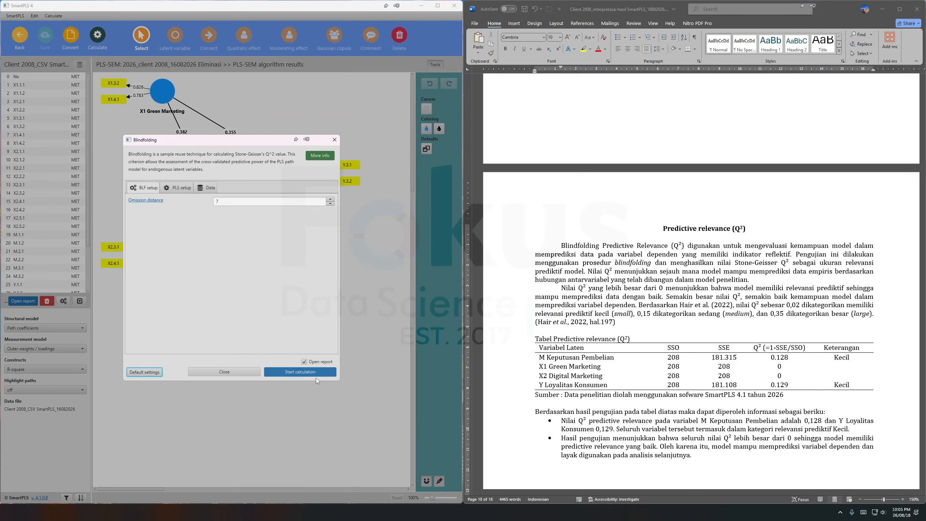
{"action": "left_click", "coordinate": [316, 376]}
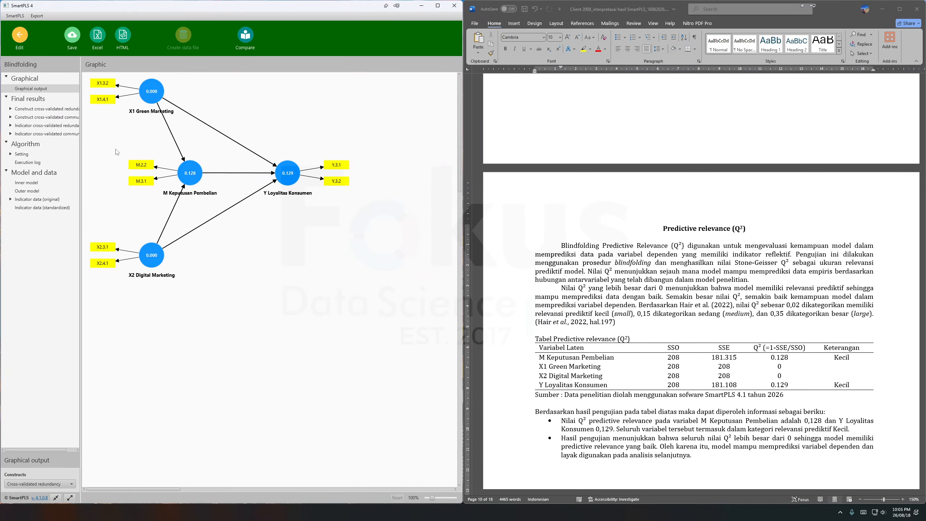
Open the construct cross-validated redundancy totals and compare them with the report's predictive relevance table, marking Q² for M Keputusan Pembelian and Y Loyalitas Konsumen.
{"action": "left_click", "coordinate": [41, 109]}
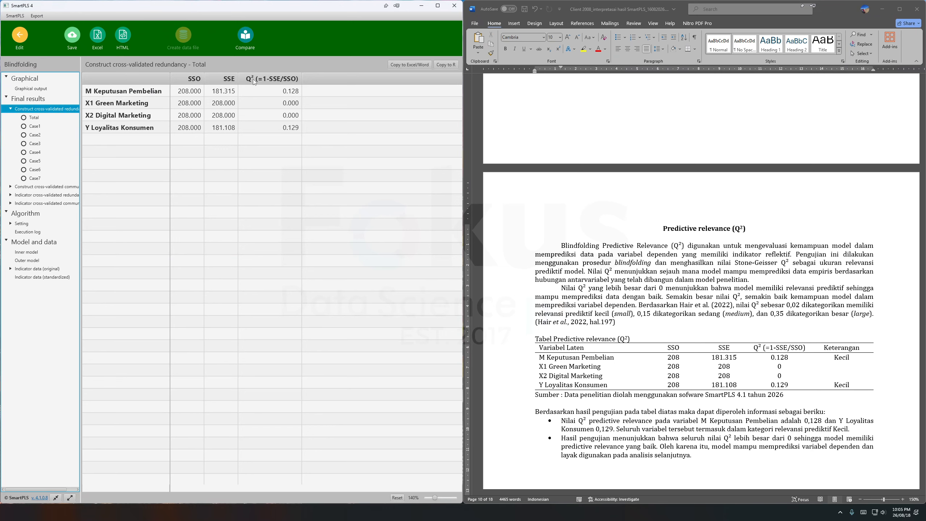
{"action": "left_click", "coordinate": [789, 357]}
{"action": "double_click", "coordinate": [789, 357]}
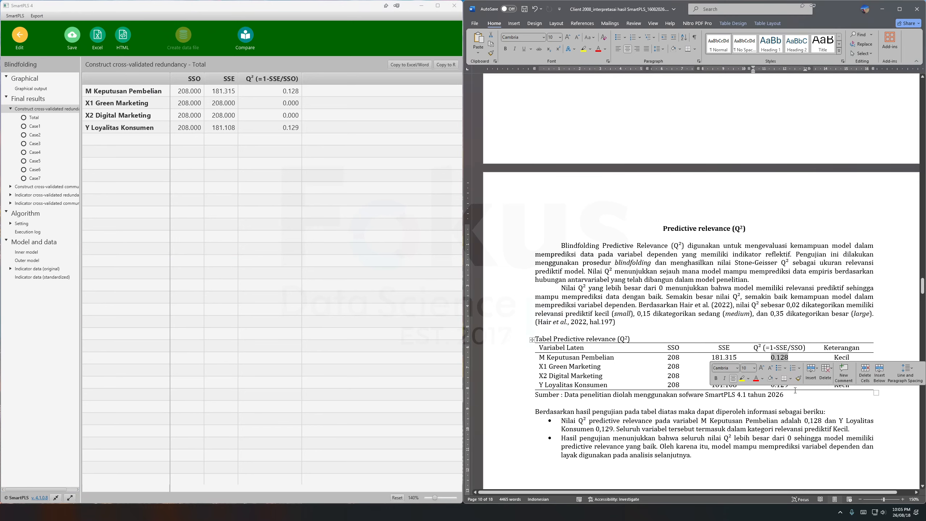
{"action": "left_click_drag", "start_coordinate": [788, 384], "coordinate": [771, 385]}
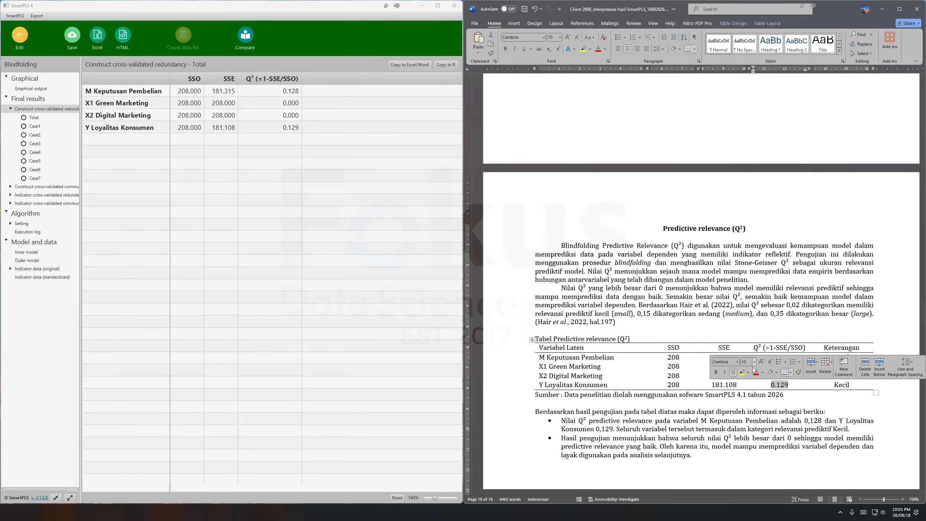
{"action": "left_click", "coordinate": [746, 394]}
Check the Q² category criteria and interpretation in the Word report, marking the Hair et al. threshold text and the passage through the closing bullets.
{"action": "scroll", "coordinate": [736, 351], "scroll_direction": "down", "scroll_amount": 2}
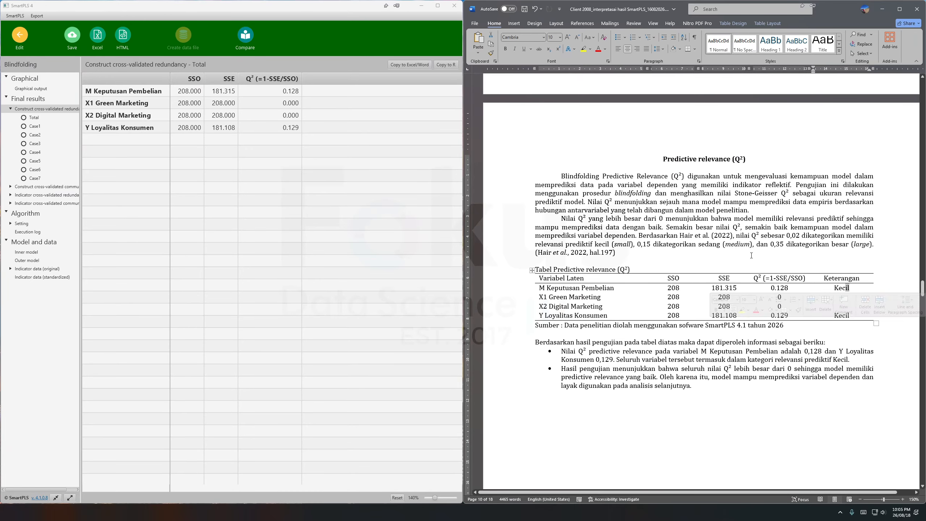
{"action": "left_click_drag", "start_coordinate": [786, 235], "coordinate": [710, 236]}
{"action": "left_click", "coordinate": [711, 227]}
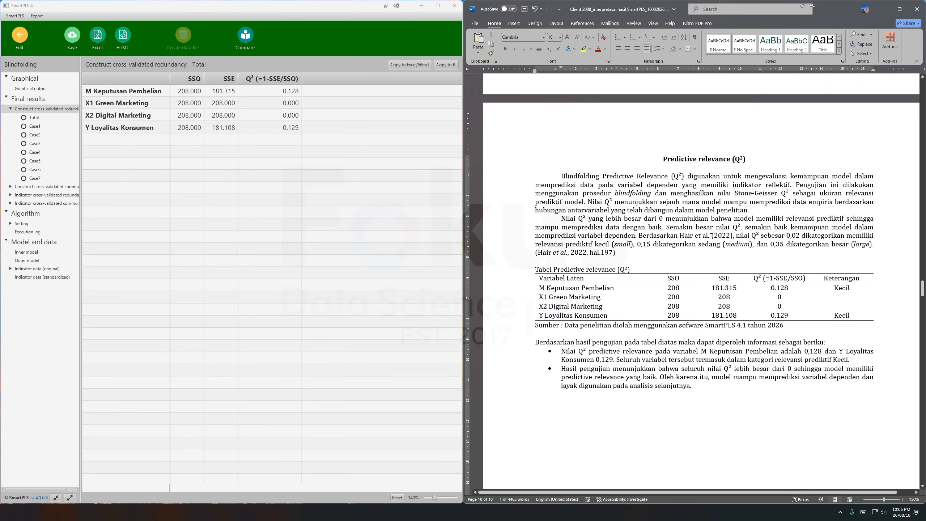
{"action": "scroll", "coordinate": [746, 246], "scroll_direction": "down", "scroll_amount": 2}
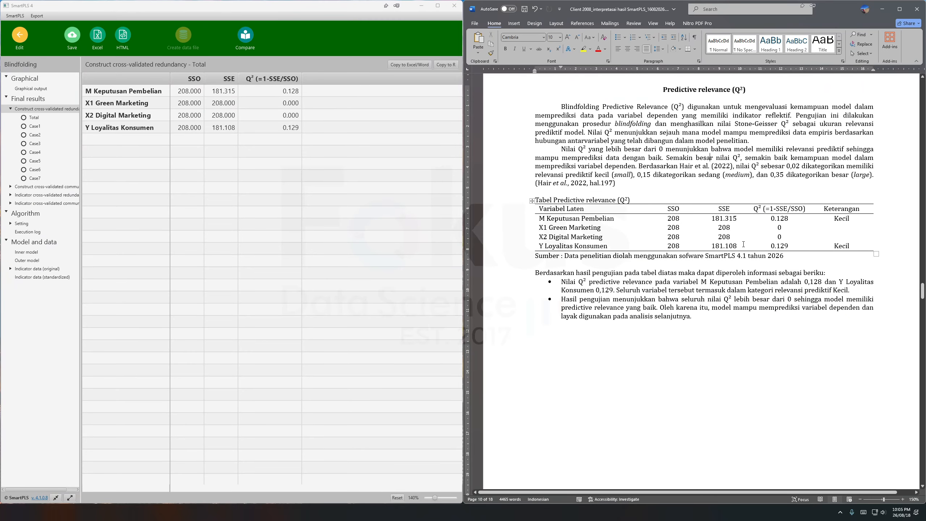
{"action": "left_click_drag", "start_coordinate": [644, 330], "coordinate": [578, 166]}
{"action": "left_click", "coordinate": [576, 106]}
Read the Evaluasi Kemampuan Prediksi (PLSpredict) section of the report, marking its introduction and the Q² predict, RMSE and MAE criteria.
{"action": "scroll", "coordinate": [619, 182], "scroll_direction": "down", "scroll_amount": 10}
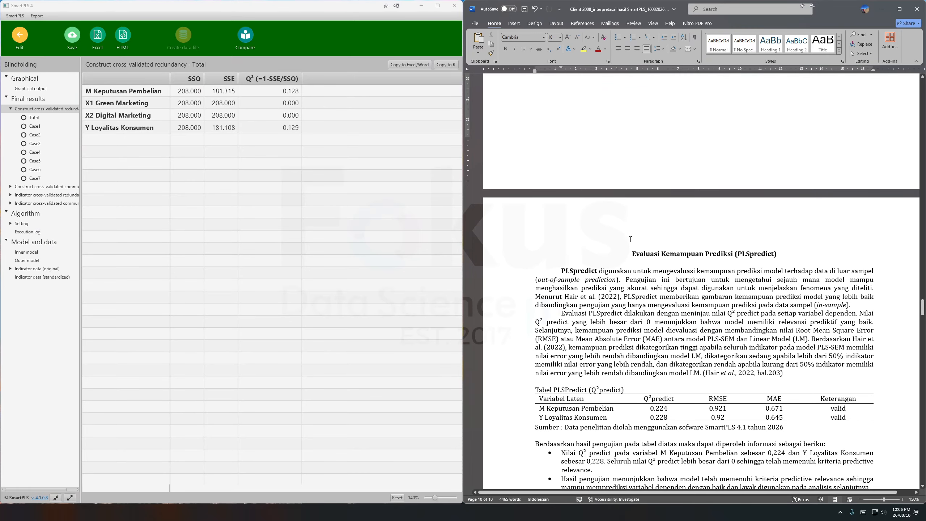
{"action": "left_click_drag", "start_coordinate": [743, 253], "coordinate": [720, 313]}
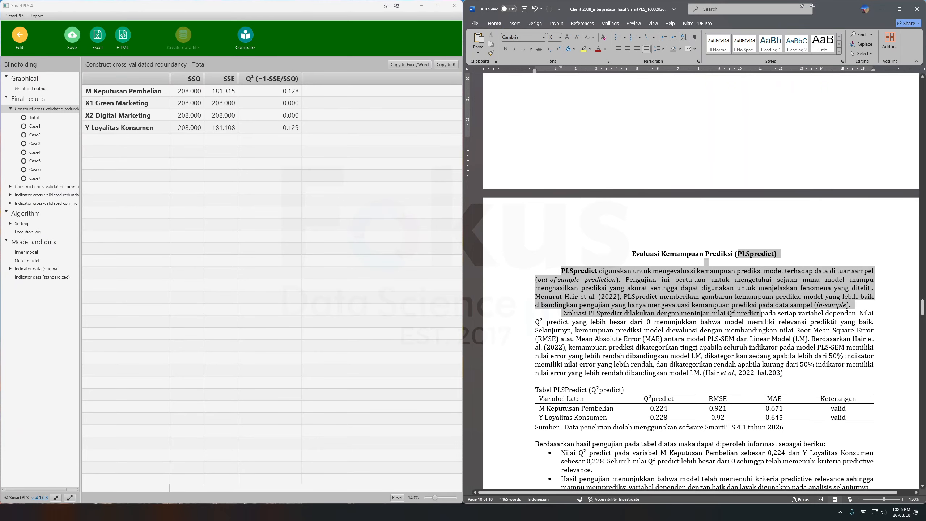
{"action": "scroll", "coordinate": [711, 306], "scroll_direction": "down", "scroll_amount": 2}
{"action": "left_click", "coordinate": [668, 252]}
{"action": "left_click_drag", "start_coordinate": [621, 244], "coordinate": [747, 287]}
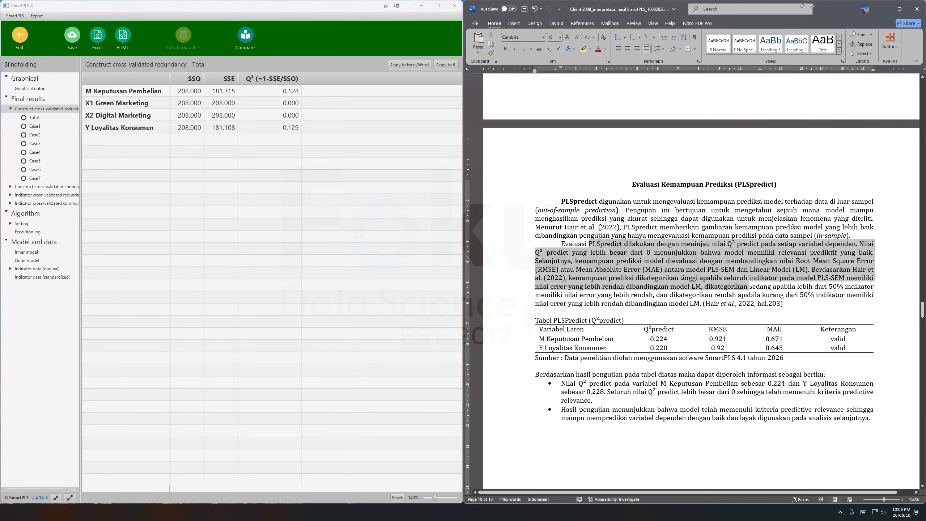
Return to the model in SmartPLS and run the PLSpredict / CVPAT calculation with its default settings.
{"action": "left_click", "coordinate": [20, 43]}
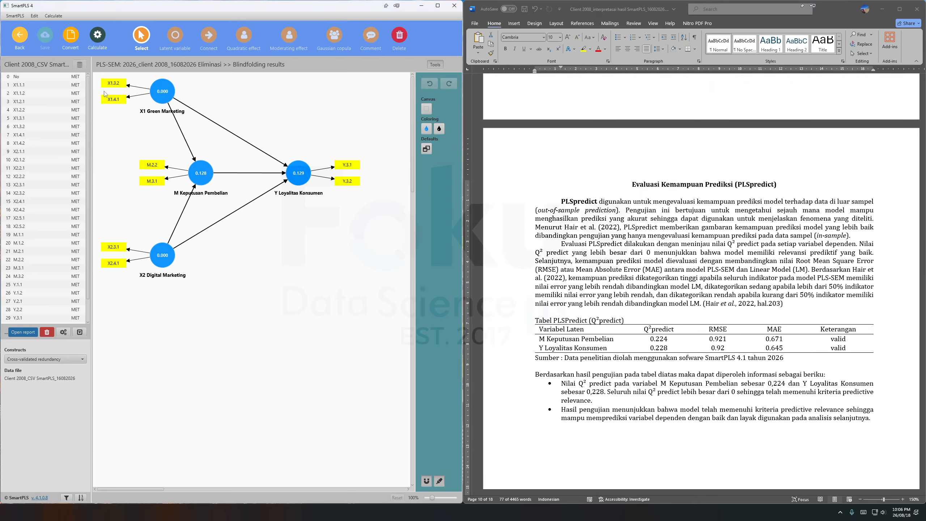
{"action": "left_click", "coordinate": [99, 39]}
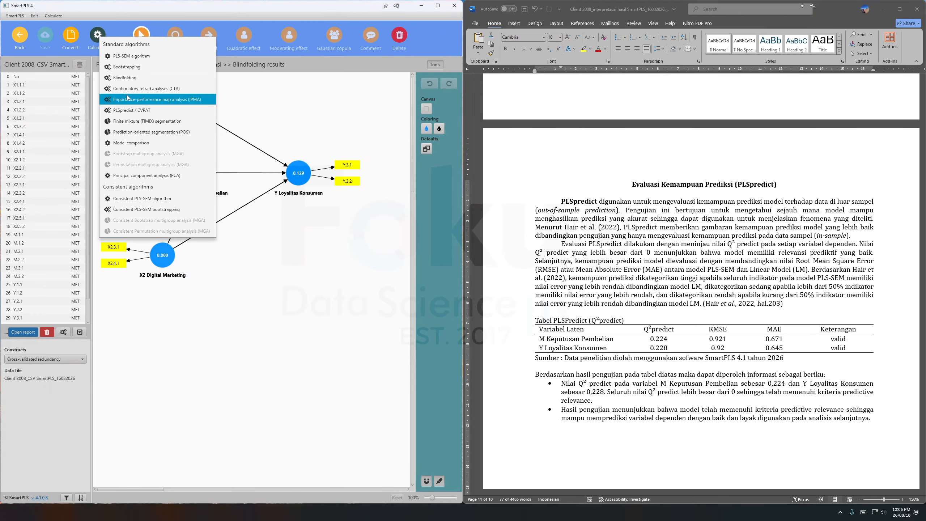
{"action": "left_click", "coordinate": [140, 112]}
{"action": "left_click", "coordinate": [302, 373]}
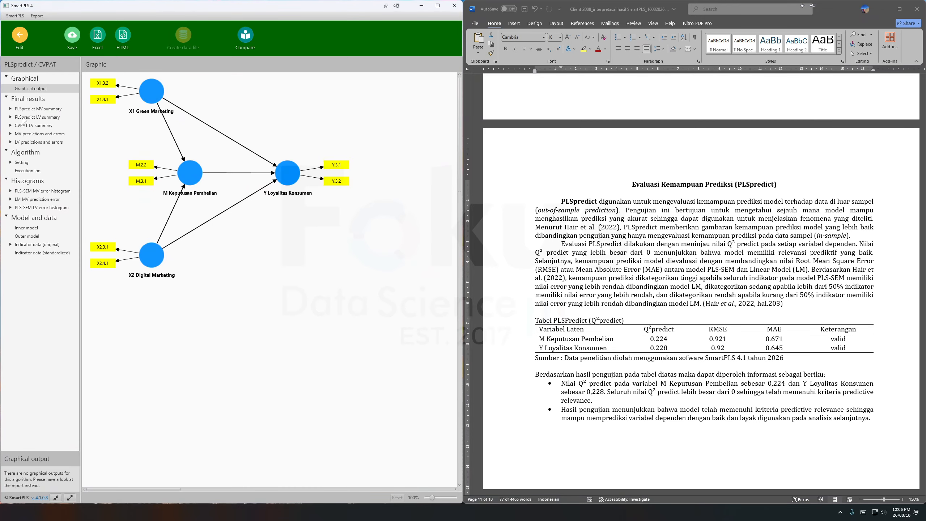
Open the PLSpredict LV summary and compare it with the report's PLSPredict table, marking the Q²predict column.
{"action": "left_click", "coordinate": [35, 119]}
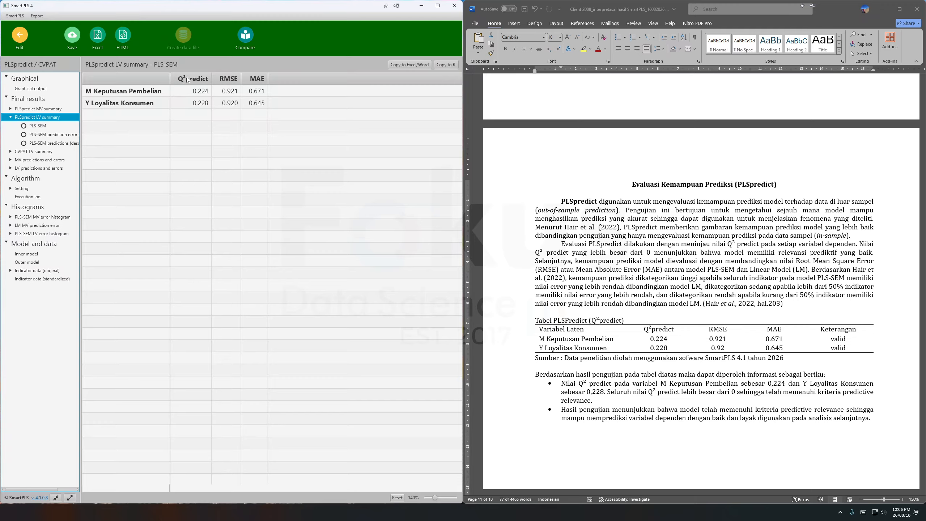
{"action": "left_click", "coordinate": [697, 350]}
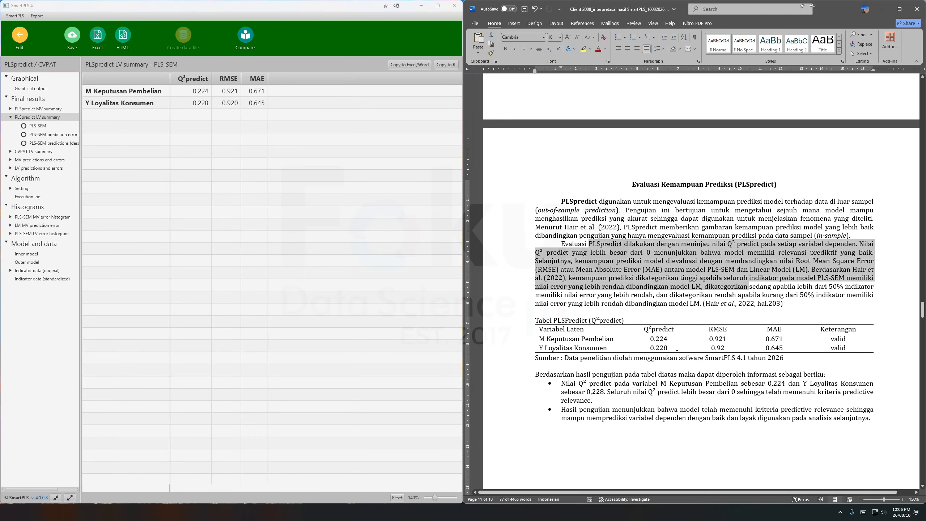
{"action": "left_click_drag", "start_coordinate": [646, 330], "coordinate": [656, 359]}
{"action": "left_click", "coordinate": [660, 390]}
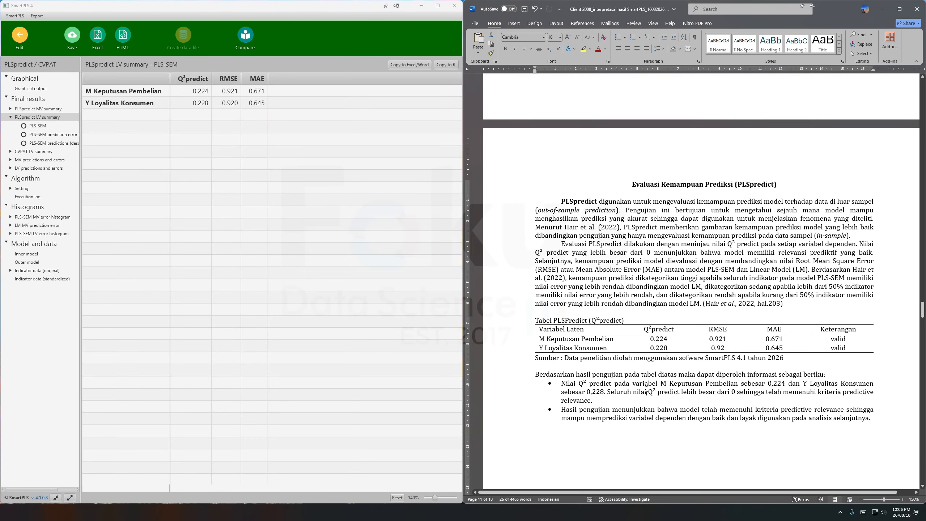
{"action": "scroll", "coordinate": [677, 314], "scroll_direction": "down", "scroll_amount": 2}
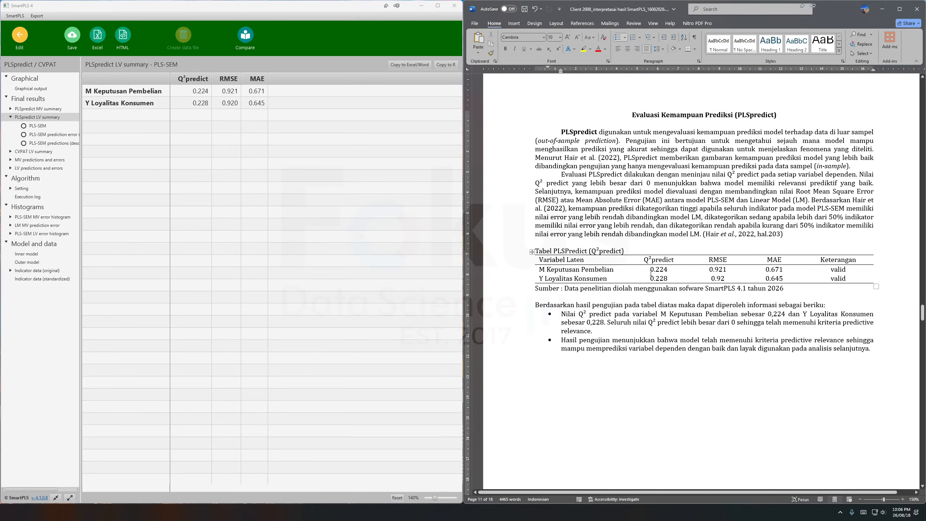
Mark the Q²predict values in the report's PLSPredict table, and read the Bootstrapping section, marking its heading and opening sentences.
{"action": "left_click_drag", "start_coordinate": [659, 269], "coordinate": [658, 278]}
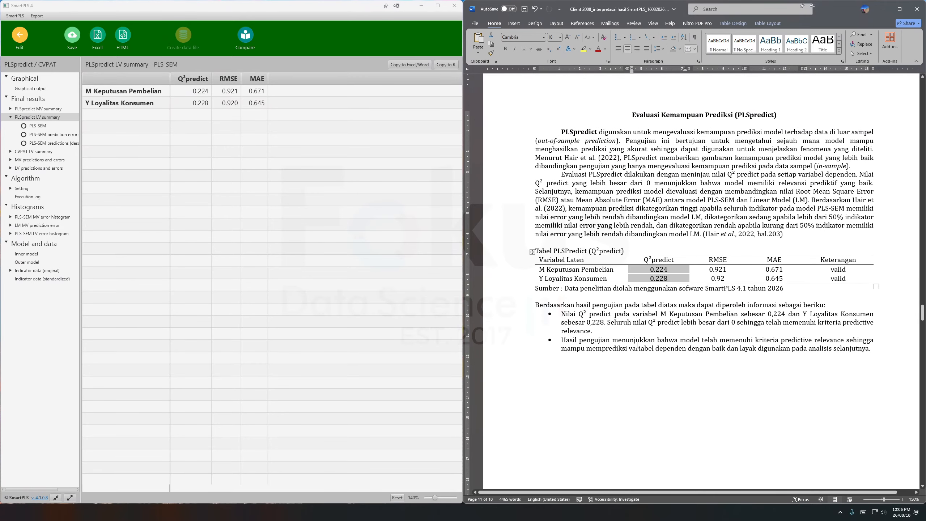
{"action": "left_click", "coordinate": [654, 373]}
{"action": "scroll", "coordinate": [681, 341], "scroll_direction": "down", "scroll_amount": 15}
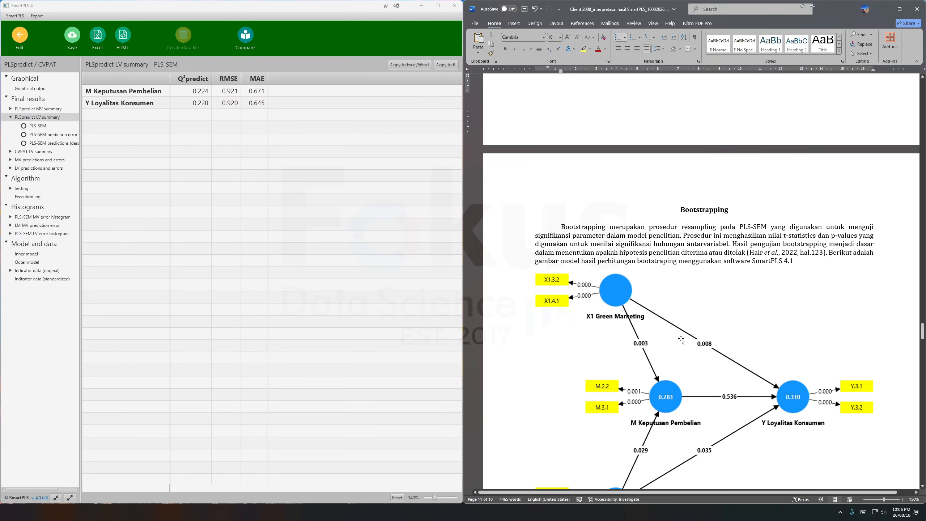
{"action": "scroll", "coordinate": [681, 341], "scroll_direction": "down", "scroll_amount": 2}
{"action": "left_click_drag", "start_coordinate": [674, 142], "coordinate": [712, 174]}
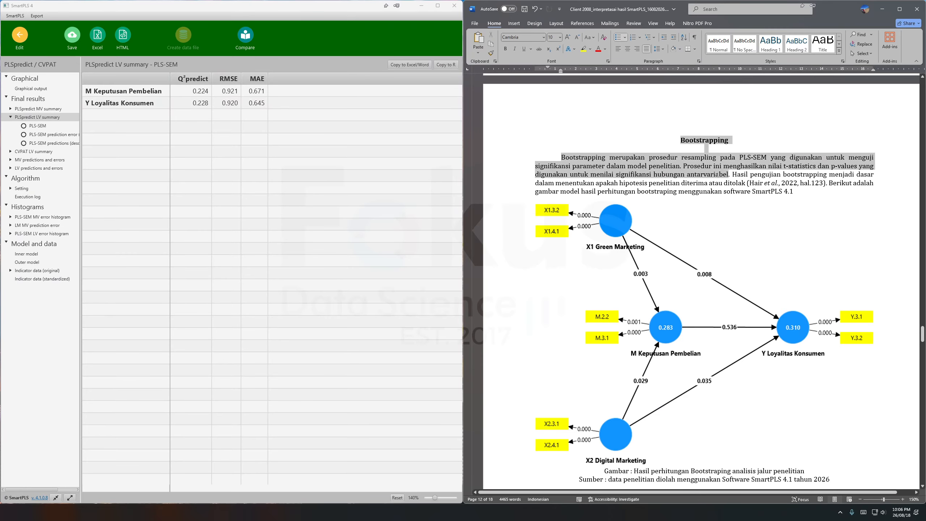
{"action": "scroll", "coordinate": [716, 221], "scroll_direction": "down", "scroll_amount": 8}
{"action": "scroll", "coordinate": [716, 221], "scroll_direction": "down", "scroll_amount": 8}
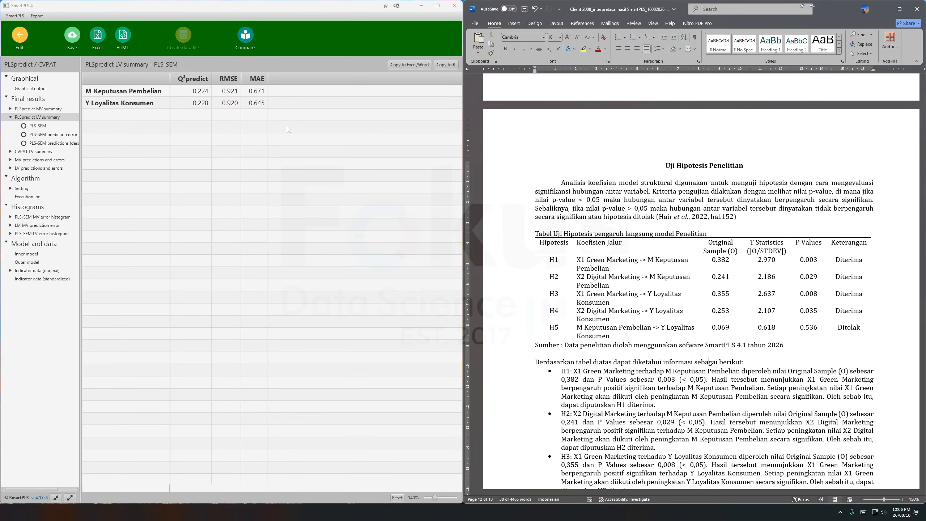
Return to the model in SmartPLS and run the Bootstrapping calculation with its default settings.
{"action": "left_click", "coordinate": [19, 35]}
{"action": "left_click", "coordinate": [97, 37]}
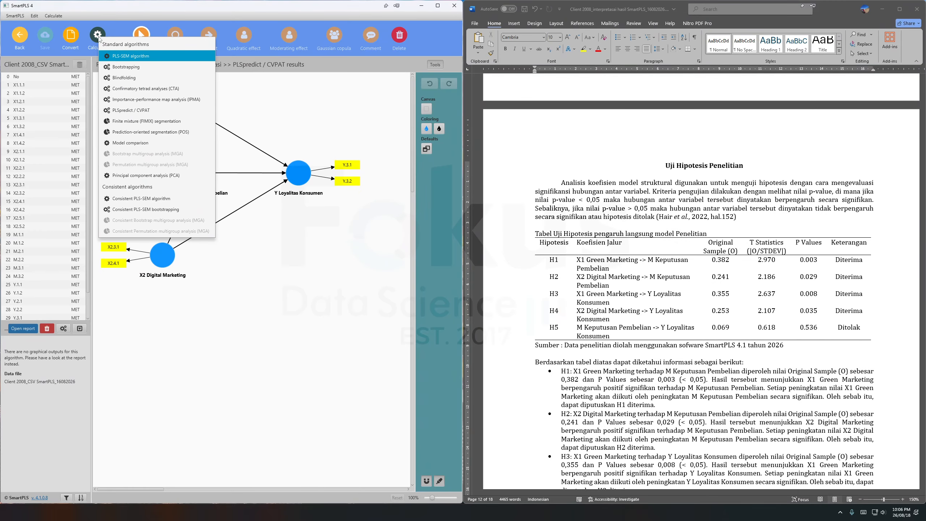
{"action": "left_click", "coordinate": [109, 69]}
{"action": "left_click", "coordinate": [285, 372]}
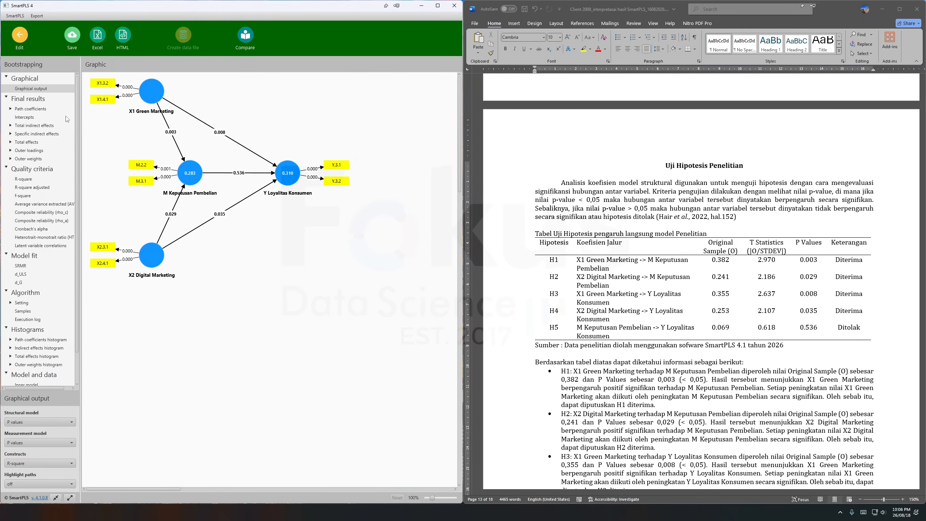
Open the bootstrapping path coefficients and widen the SmartPLS window to show every column from Original sample to P values.
{"action": "left_click", "coordinate": [34, 109]}
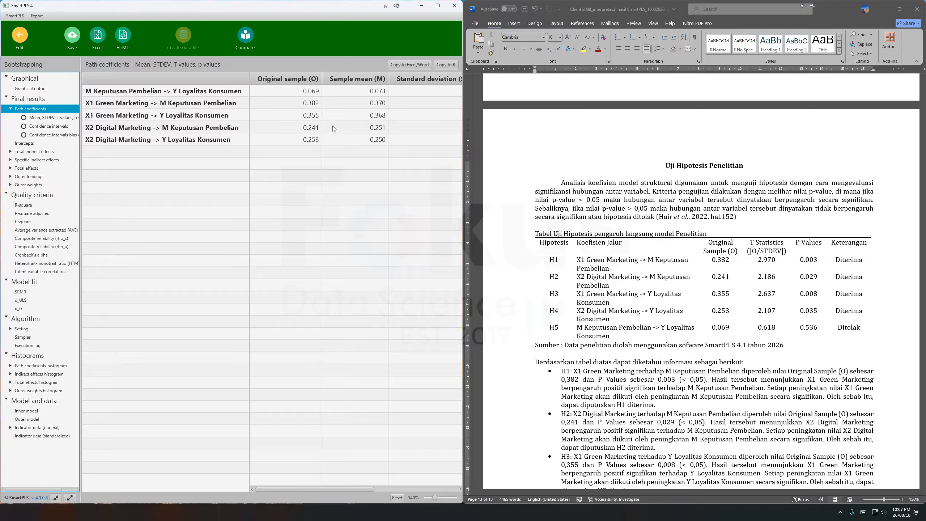
{"action": "scroll", "coordinate": [308, 179], "scroll_direction": "right", "scroll_amount": 3}
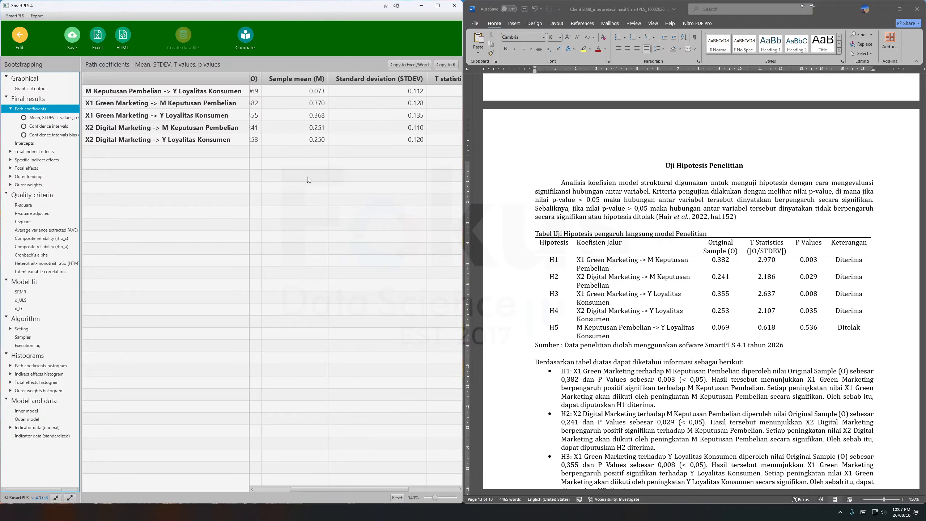
{"action": "scroll", "coordinate": [309, 179], "scroll_direction": "right", "scroll_amount": 3}
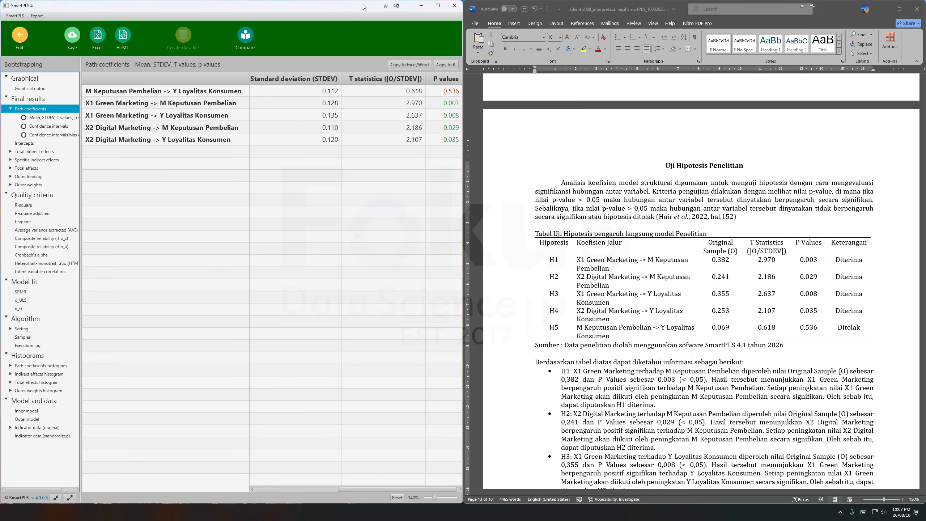
{"action": "left_click_drag", "start_coordinate": [363, 5], "coordinate": [365, 7]}
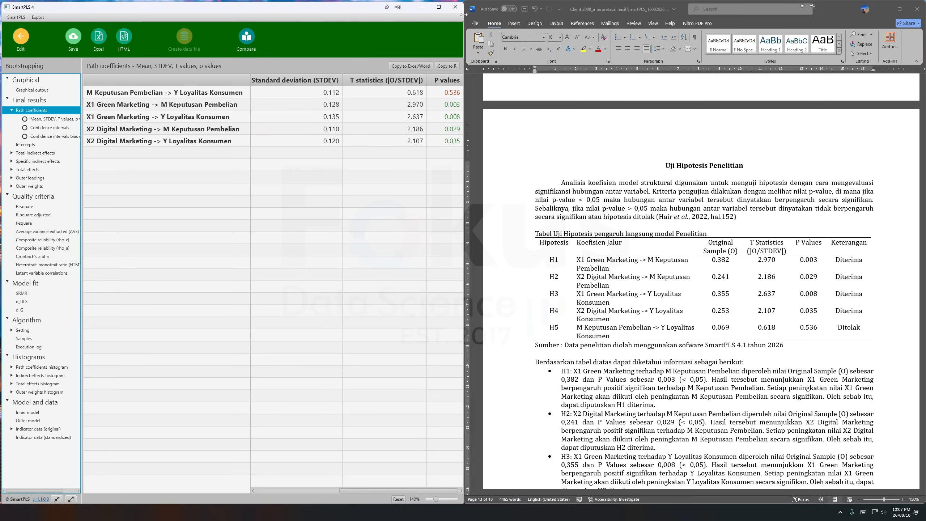
{"action": "left_click_drag", "start_coordinate": [462, 15], "coordinate": [636, 16]}
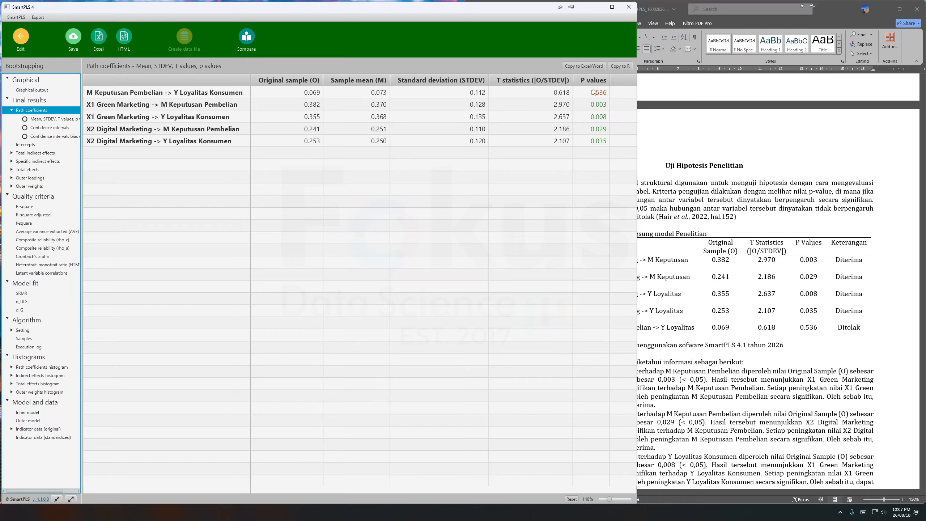
Compare the path coefficients with the report's direct-effect hypothesis table, marking the H5 row and the H1 to H4 rows.
{"action": "left_click", "coordinate": [797, 260]}
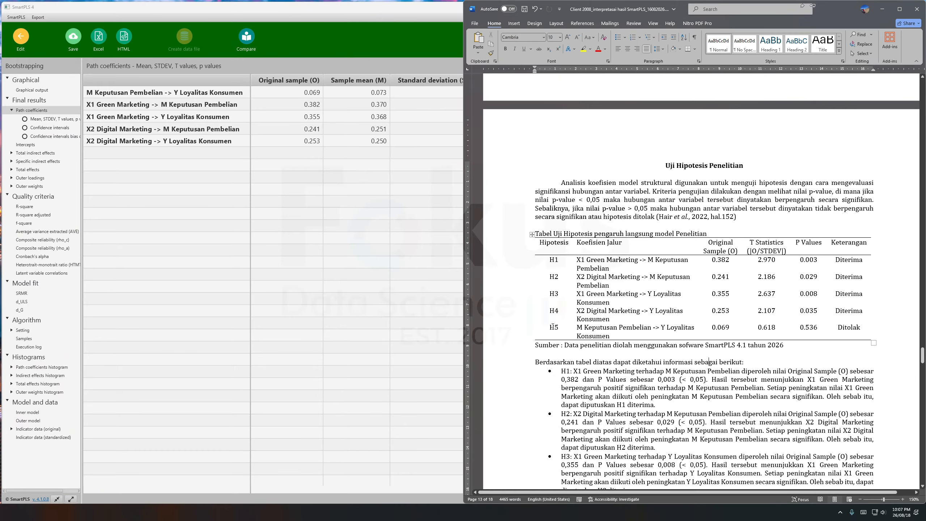
{"action": "left_click_drag", "start_coordinate": [553, 326], "coordinate": [868, 328]}
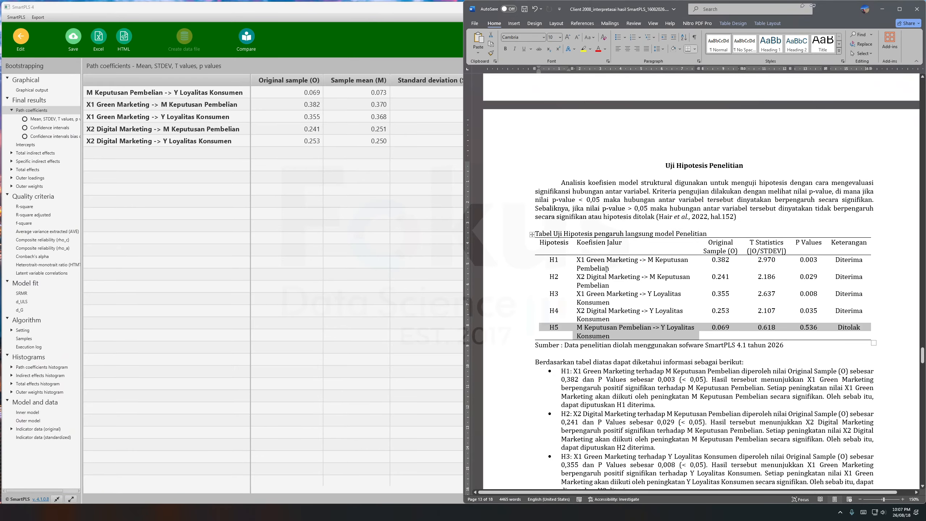
{"action": "left_click", "coordinate": [339, 62]}
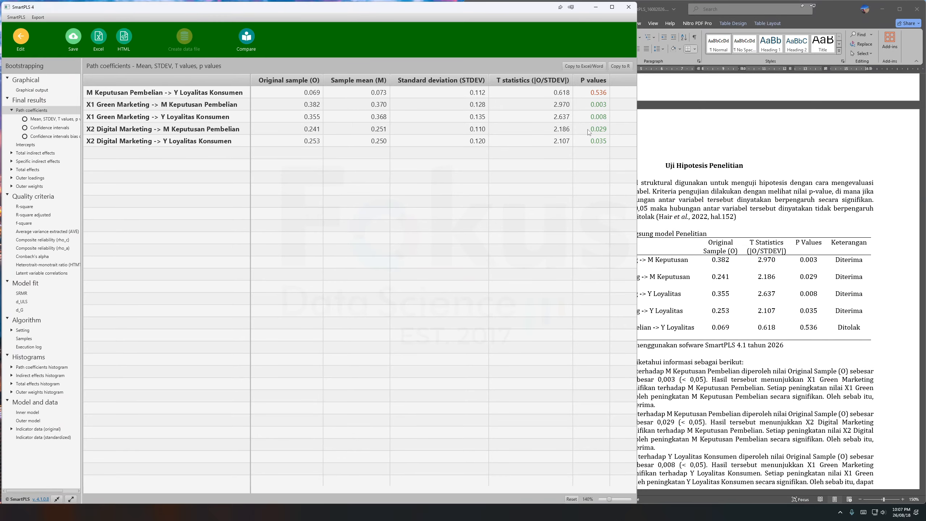
{"action": "left_click", "coordinate": [828, 306]}
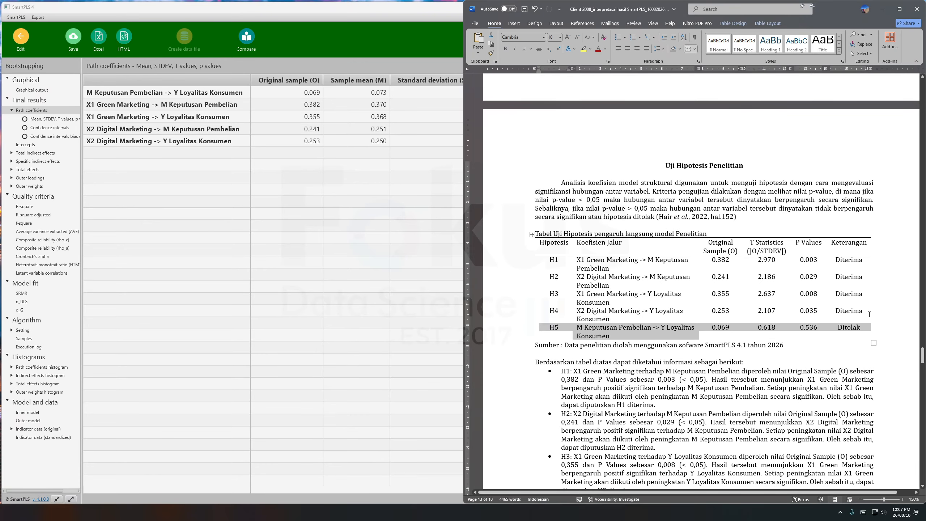
{"action": "left_click_drag", "start_coordinate": [870, 314], "coordinate": [616, 264]}
{"action": "scroll", "coordinate": [612, 386], "scroll_direction": "down", "scroll_amount": 5}
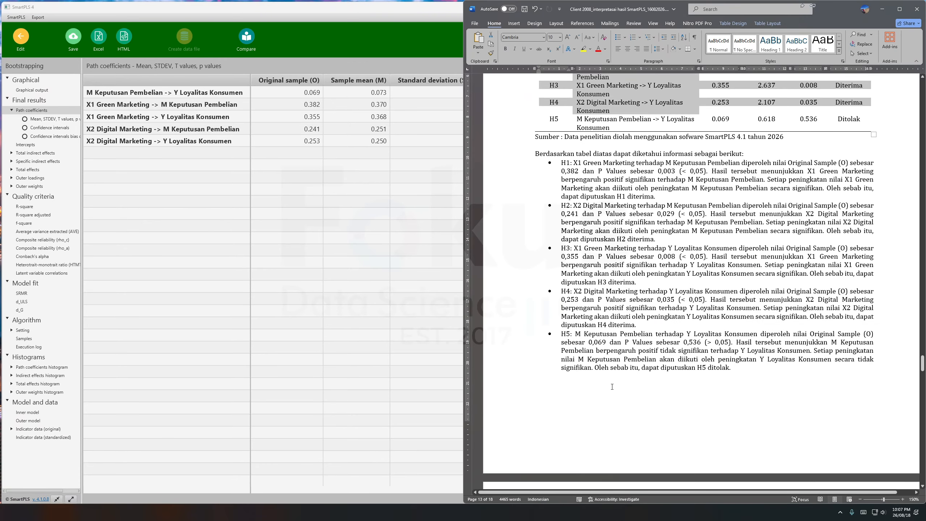
Find the mediation-effect hypothesis table in the report, marking its caption, and show the bootstrapping Specific indirect effects through the P values.
{"action": "scroll", "coordinate": [613, 386], "scroll_direction": "down", "scroll_amount": 10}
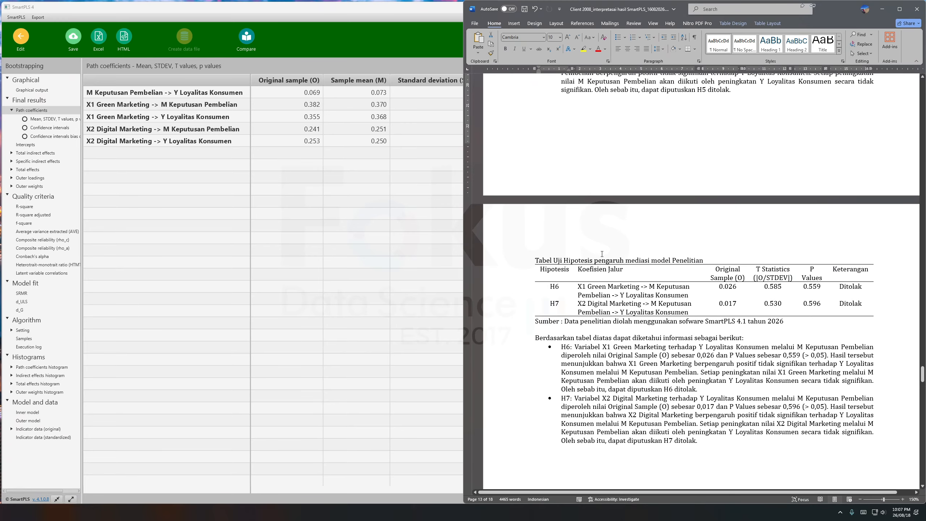
{"action": "left_click_drag", "start_coordinate": [578, 261], "coordinate": [641, 260]}
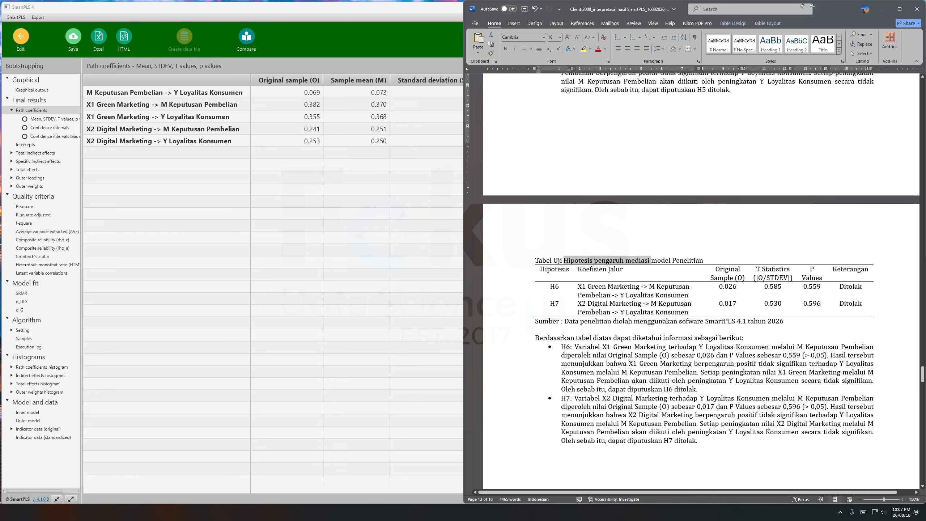
{"action": "left_click", "coordinate": [623, 364]}
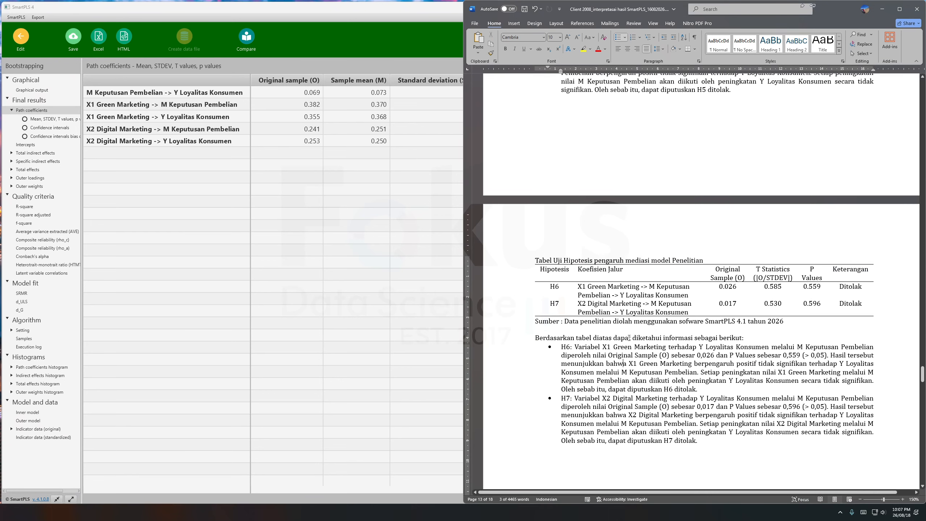
{"action": "left_click", "coordinate": [47, 163]}
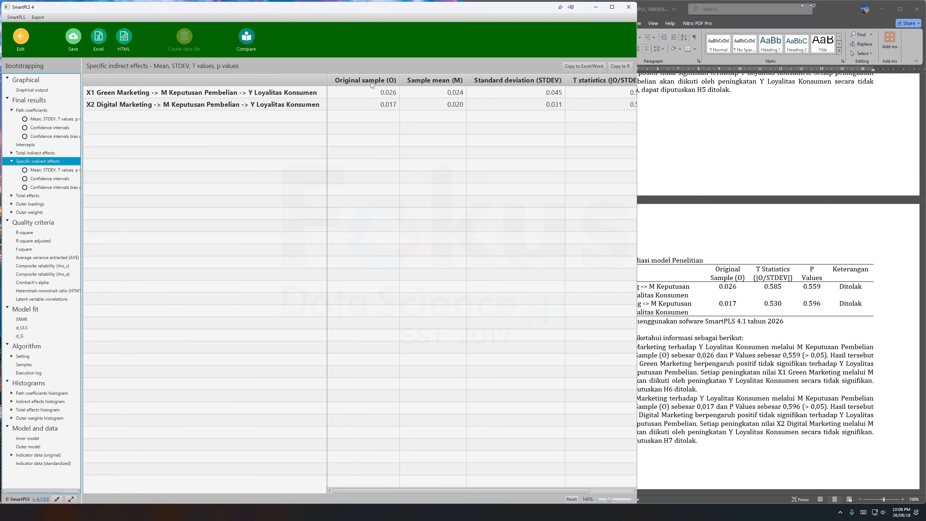
{"action": "scroll", "coordinate": [379, 105], "scroll_direction": "right", "scroll_amount": 3}
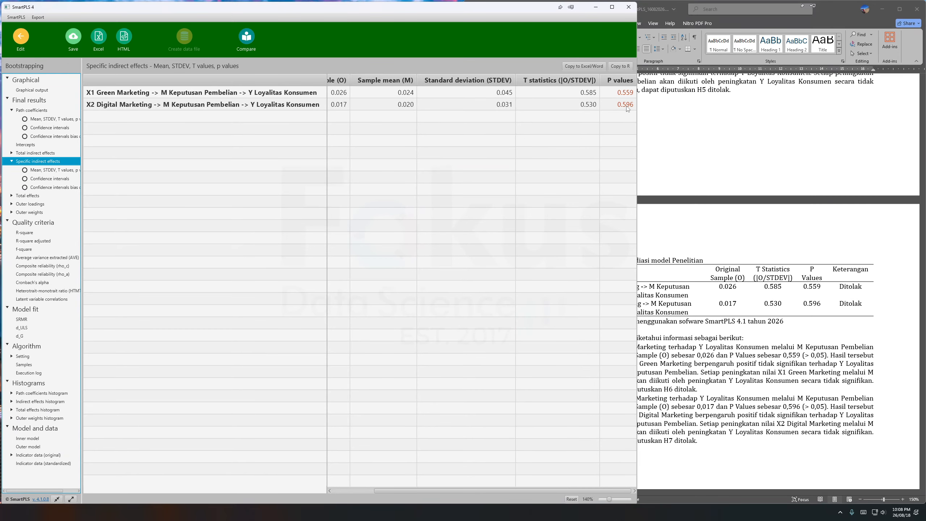
Check the report's mediation table, marking the H6 path from X1 through M to Y and the P values of H6 and H7.
{"action": "left_click", "coordinate": [699, 249]}
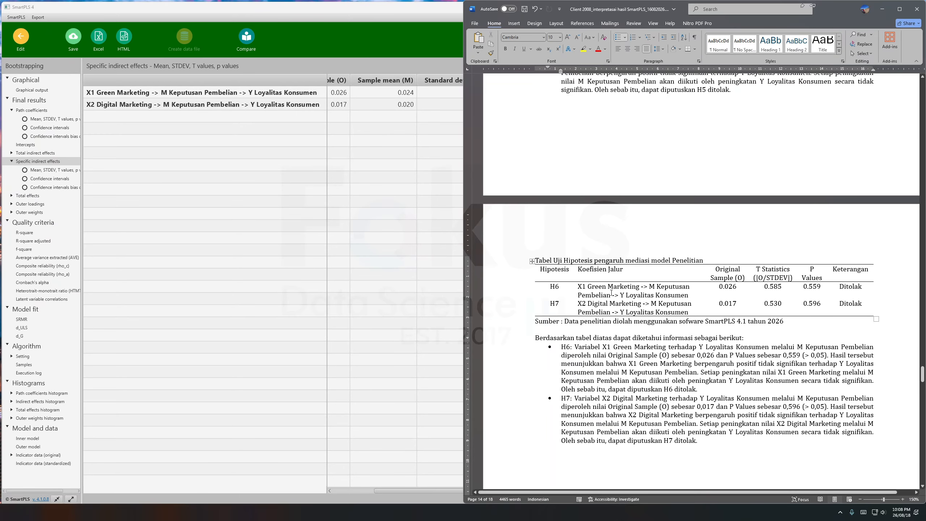
{"action": "left_click_drag", "start_coordinate": [650, 287], "coordinate": [592, 293]}
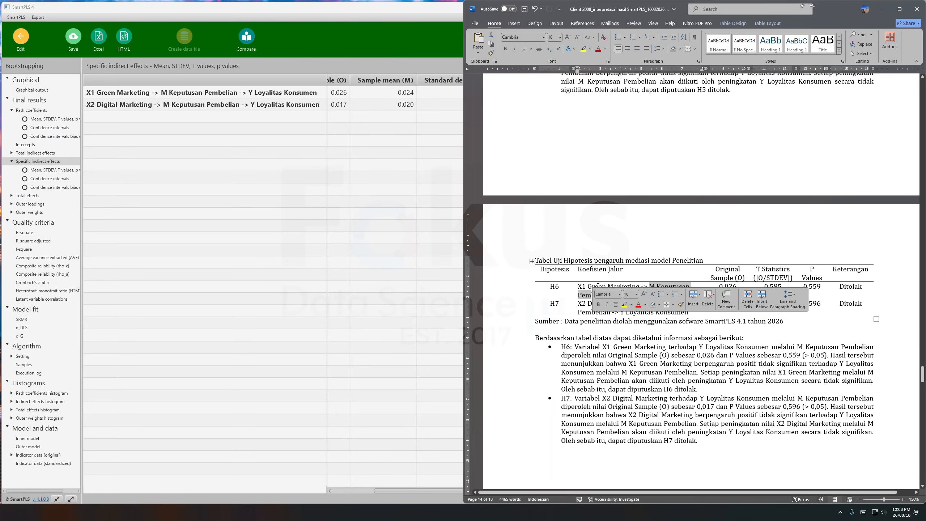
{"action": "left_click", "coordinate": [598, 288]}
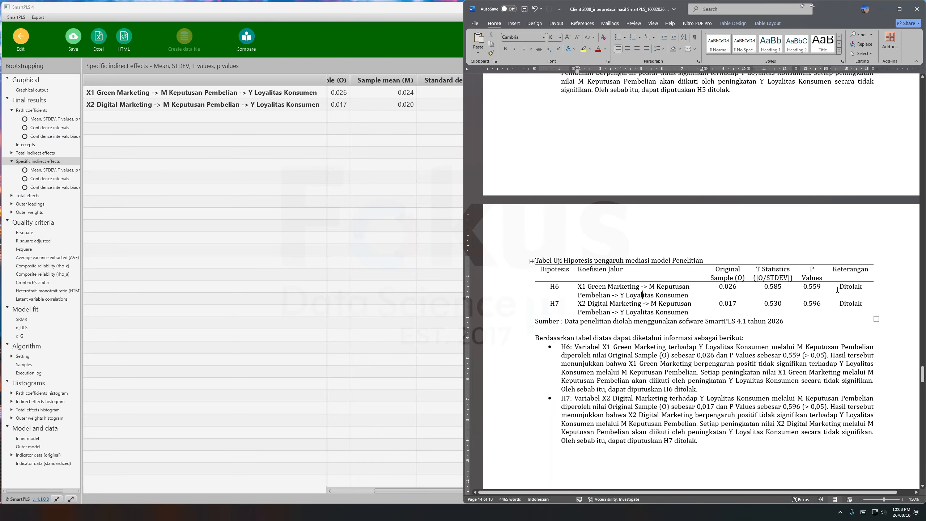
{"action": "left_click_drag", "start_coordinate": [805, 287], "coordinate": [807, 305]}
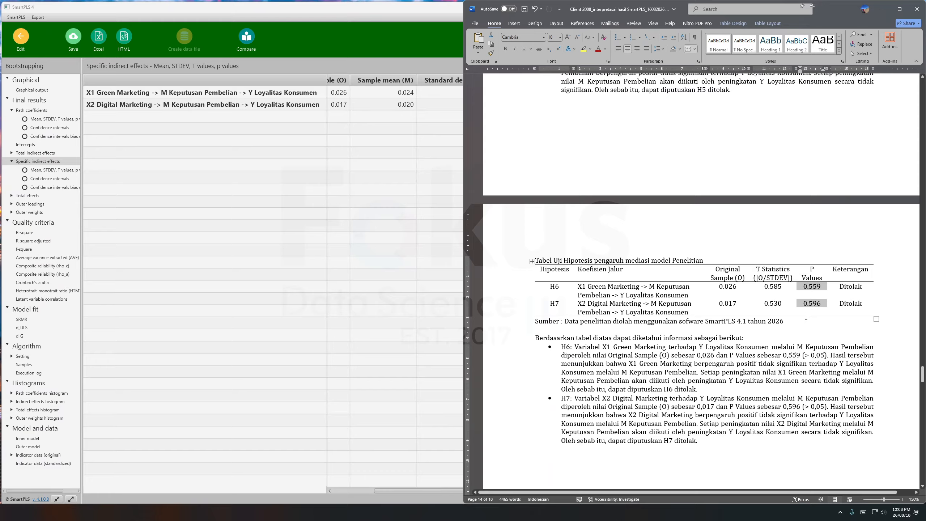
{"action": "left_click", "coordinate": [654, 288]}
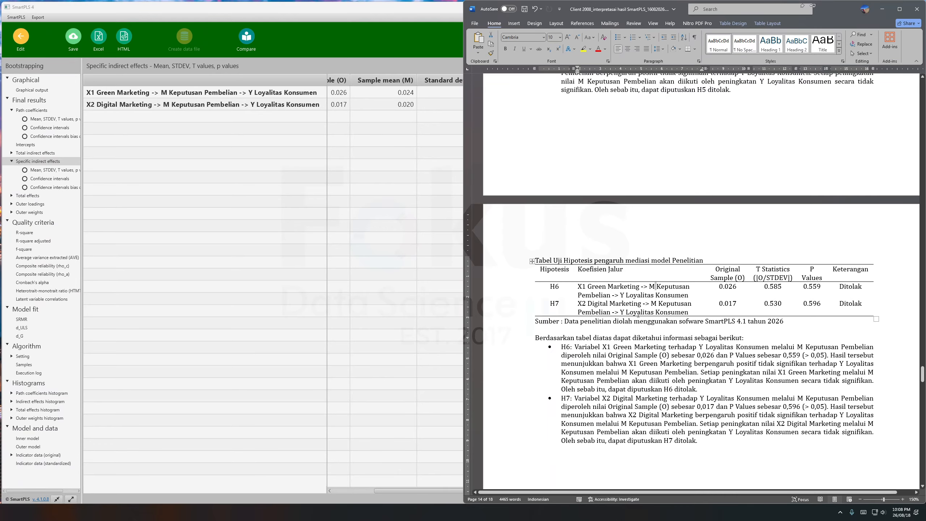
Read the H6 and H7 interpretation bullets below the mediation table, marking the text that explains both mediation effects.
{"action": "left_click", "coordinate": [701, 363]}
{"action": "left_click_drag", "start_coordinate": [703, 433], "coordinate": [609, 363]}
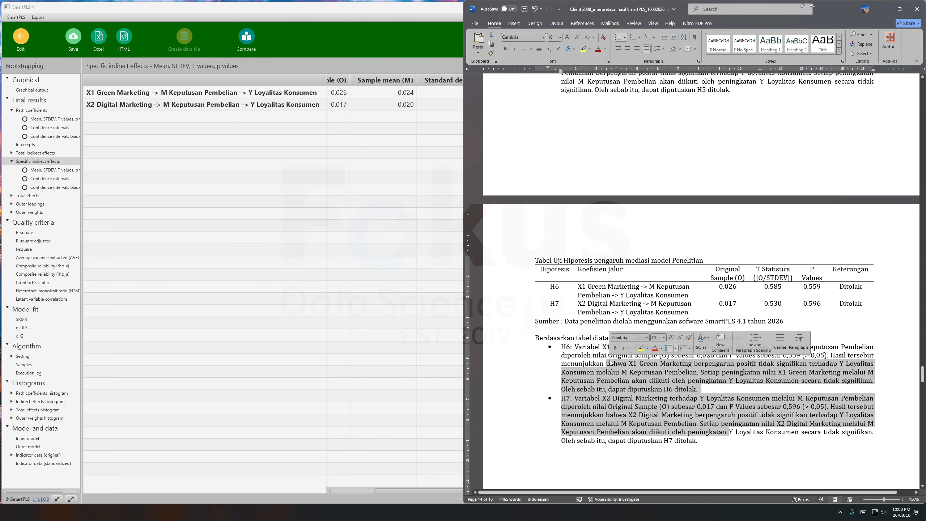
{"action": "scroll", "coordinate": [638, 217], "scroll_direction": "up", "scroll_amount": 5}
{"action": "scroll", "coordinate": [638, 218], "scroll_direction": "down", "scroll_amount": 15}
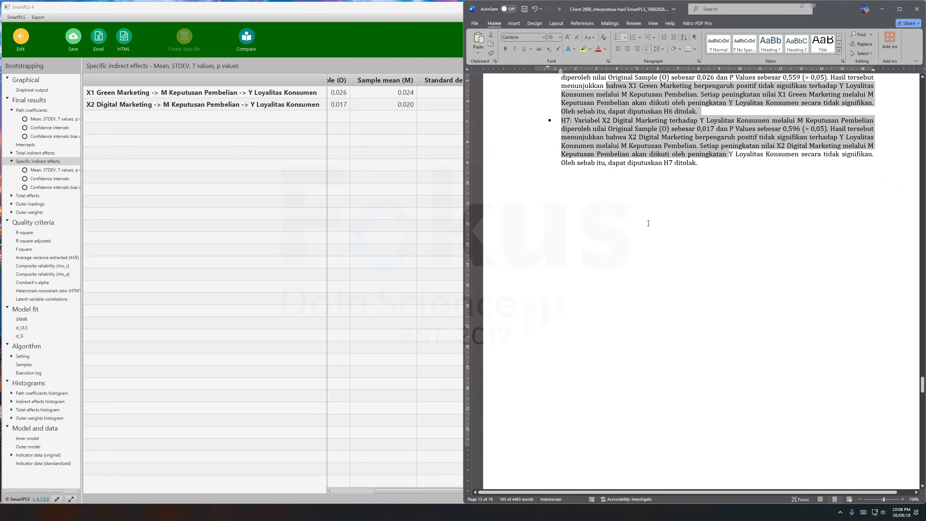
{"action": "left_click_drag", "start_coordinate": [671, 316], "coordinate": [547, 235]}
Look through the Lampiran Output SmartPLS appendix, from the outer loadings matrices to the reliability, HTMT, VIF and R-square tables.
{"action": "scroll", "coordinate": [611, 241], "scroll_direction": "down", "scroll_amount": 3}
{"action": "scroll", "coordinate": [620, 221], "scroll_direction": "down", "scroll_amount": 15}
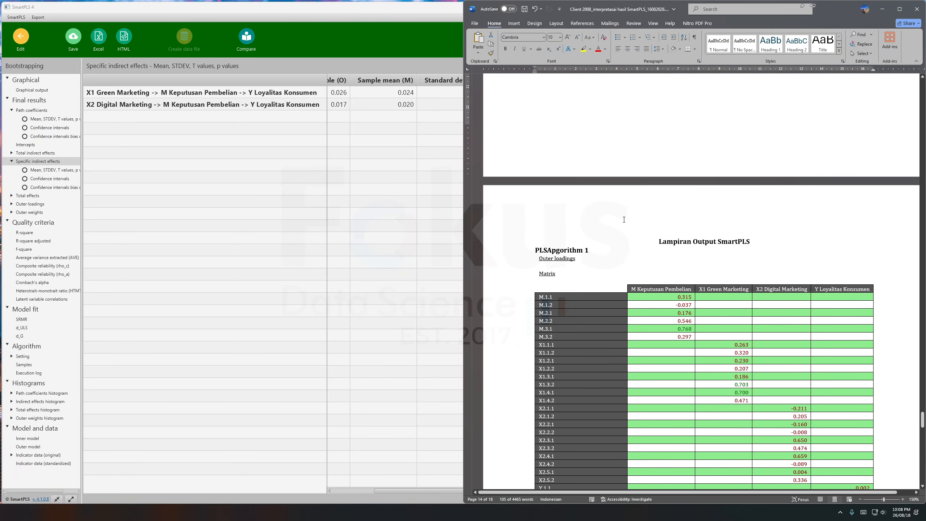
{"action": "scroll", "coordinate": [644, 250], "scroll_direction": "down", "scroll_amount": 2}
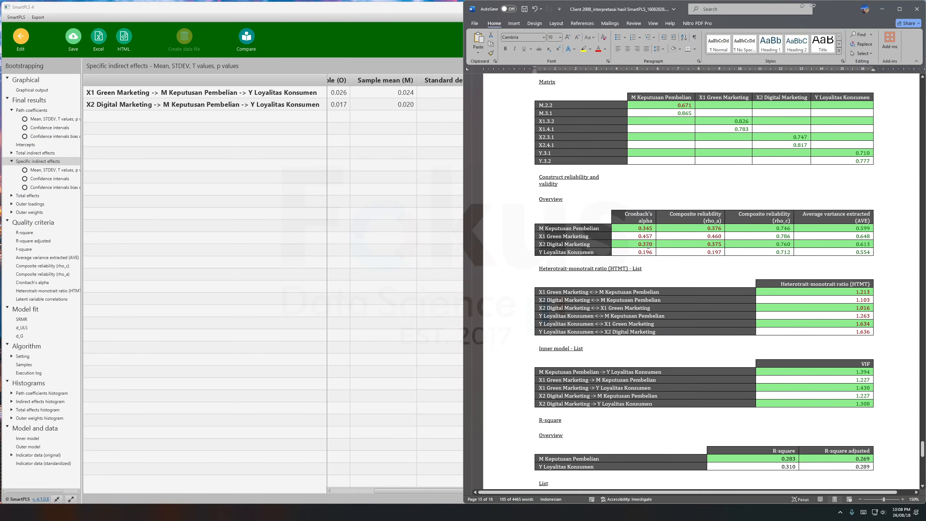